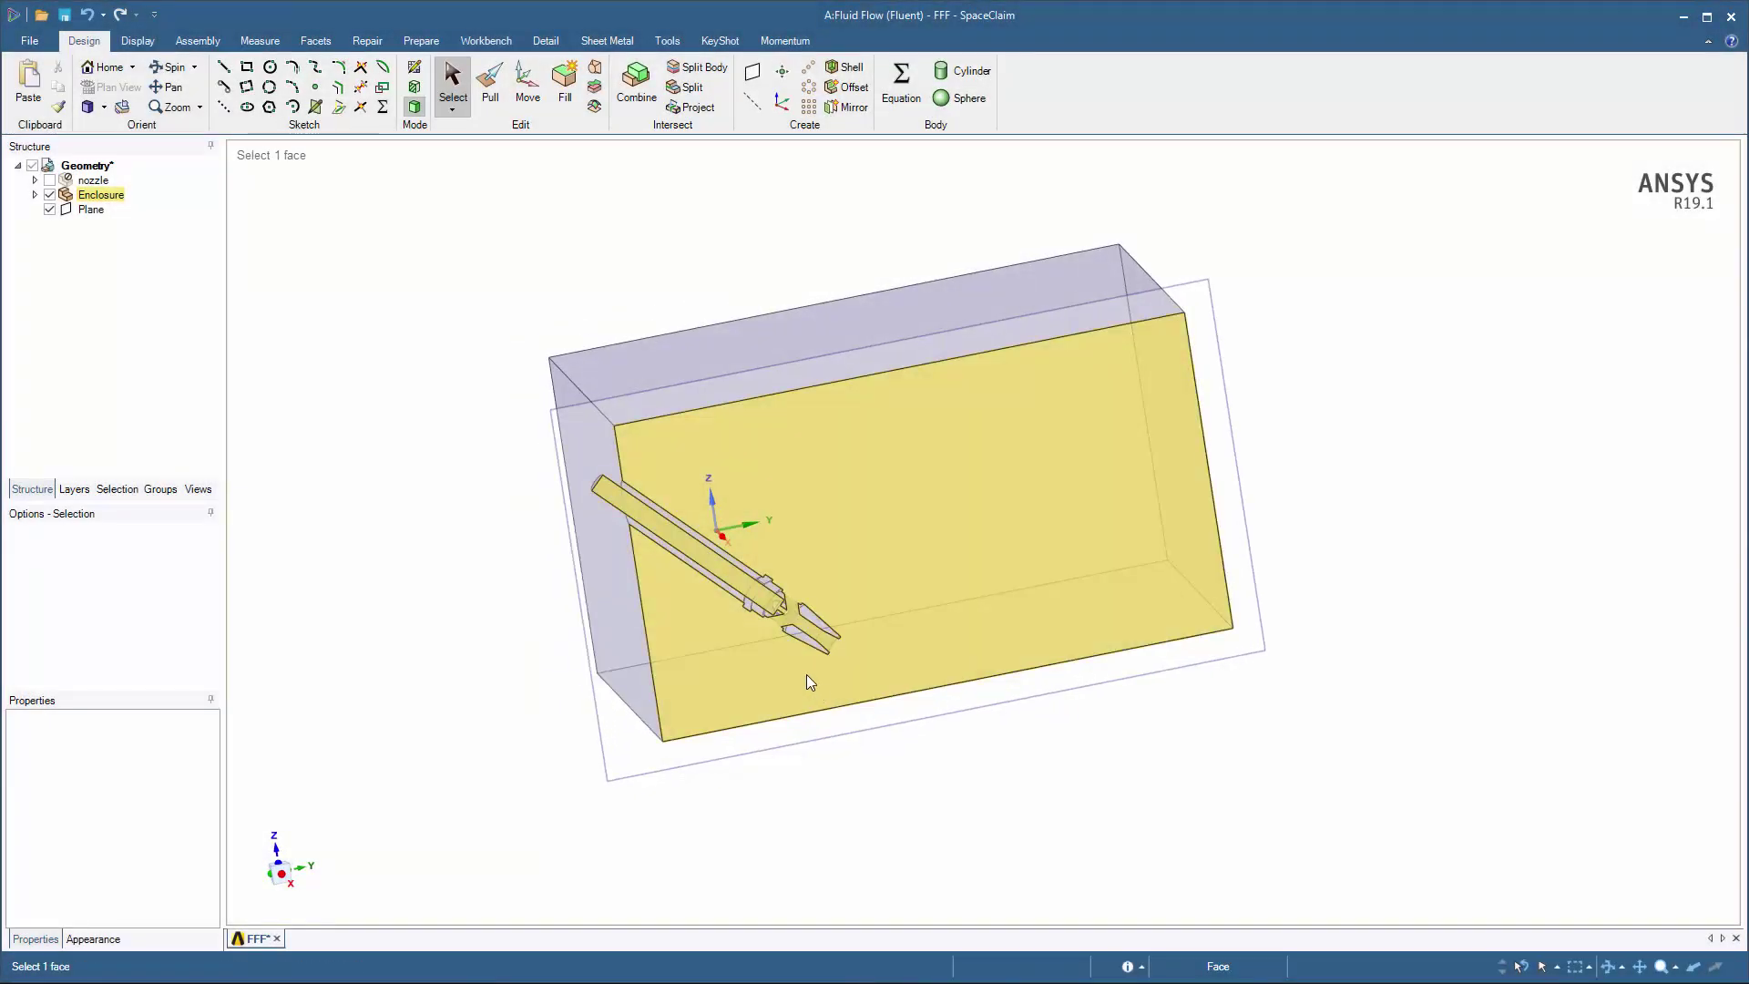
# - Select the nozzle's barrel cylinder face and save its 0.0025 m radius as a new group
pyautogui.click(484, 102)
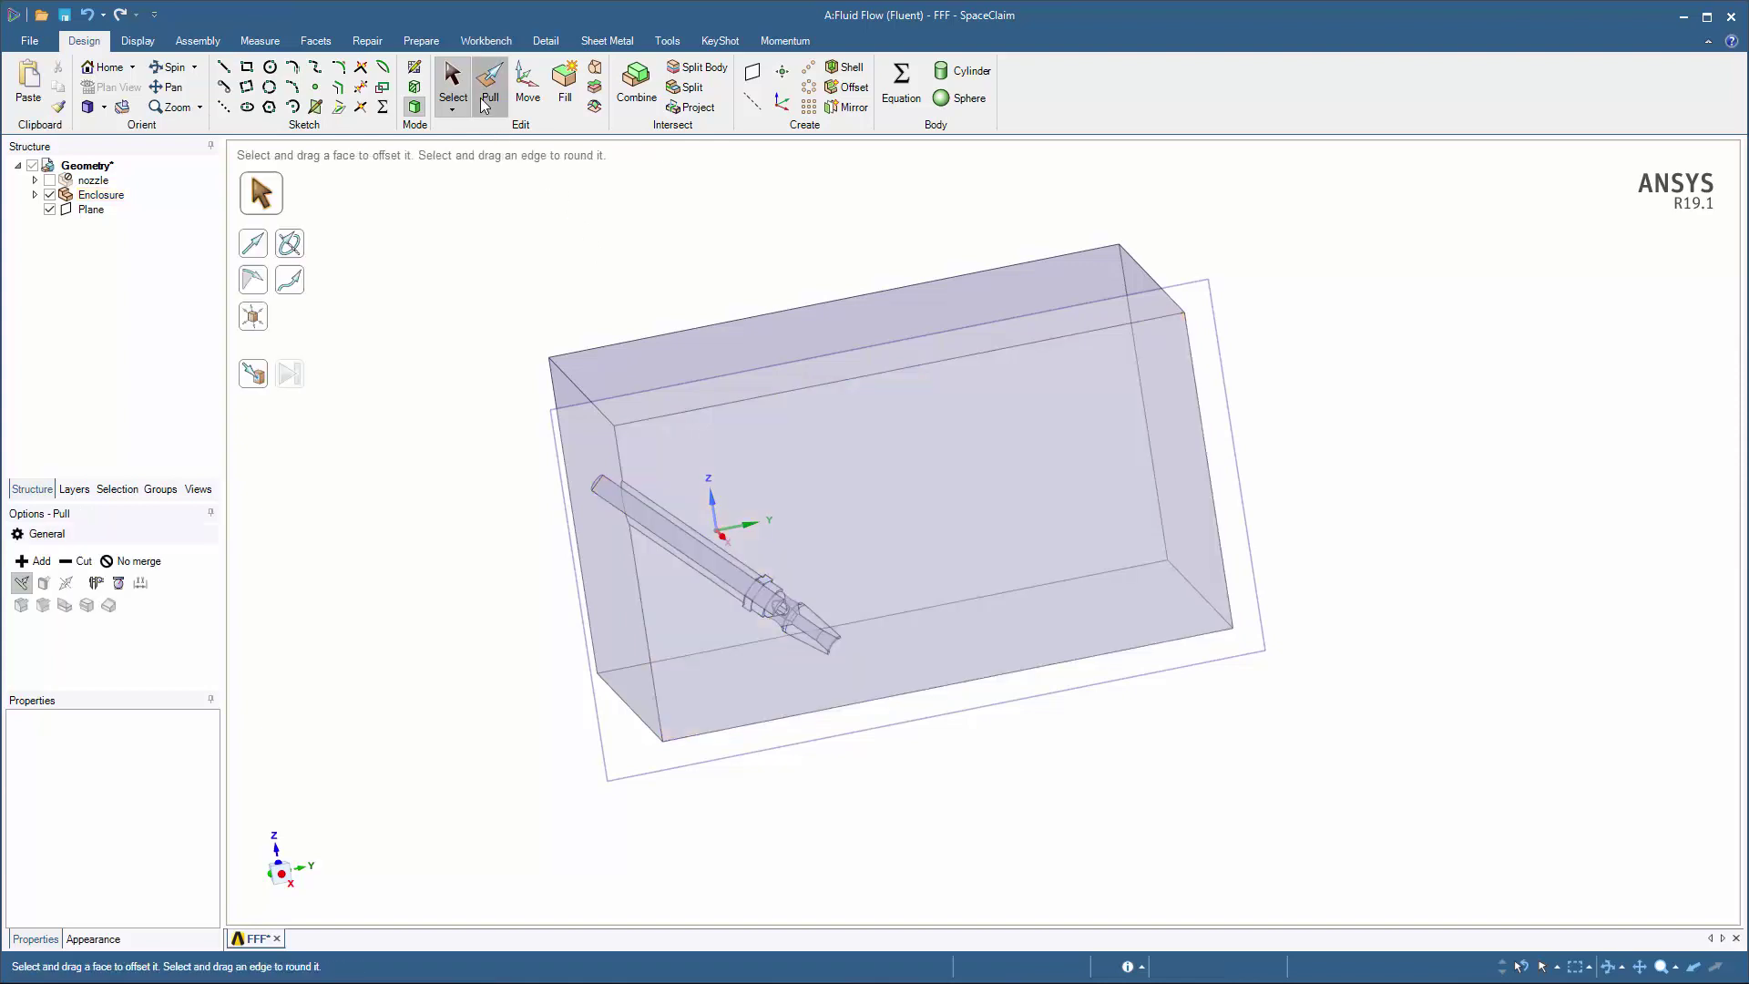
pyautogui.click(789, 638)
pyautogui.moveTo(789, 638); pyautogui.dragTo(760, 556, button='middle')
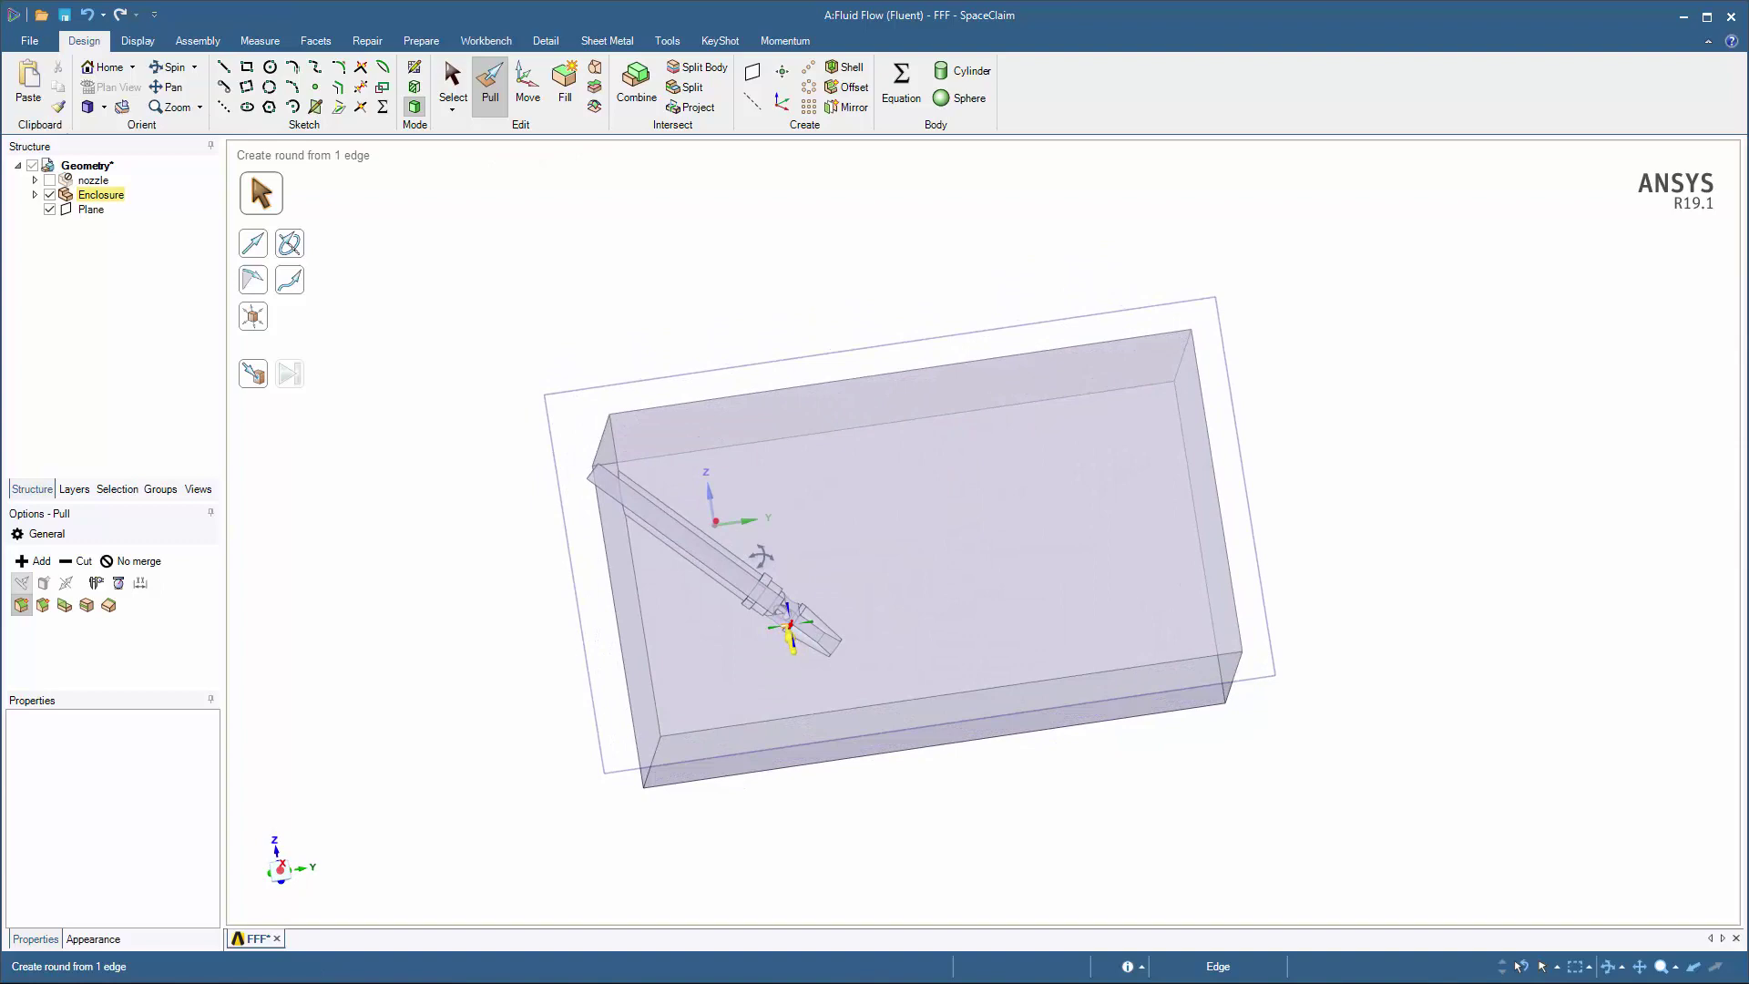
pyautogui.scroll(10, 795, 650)
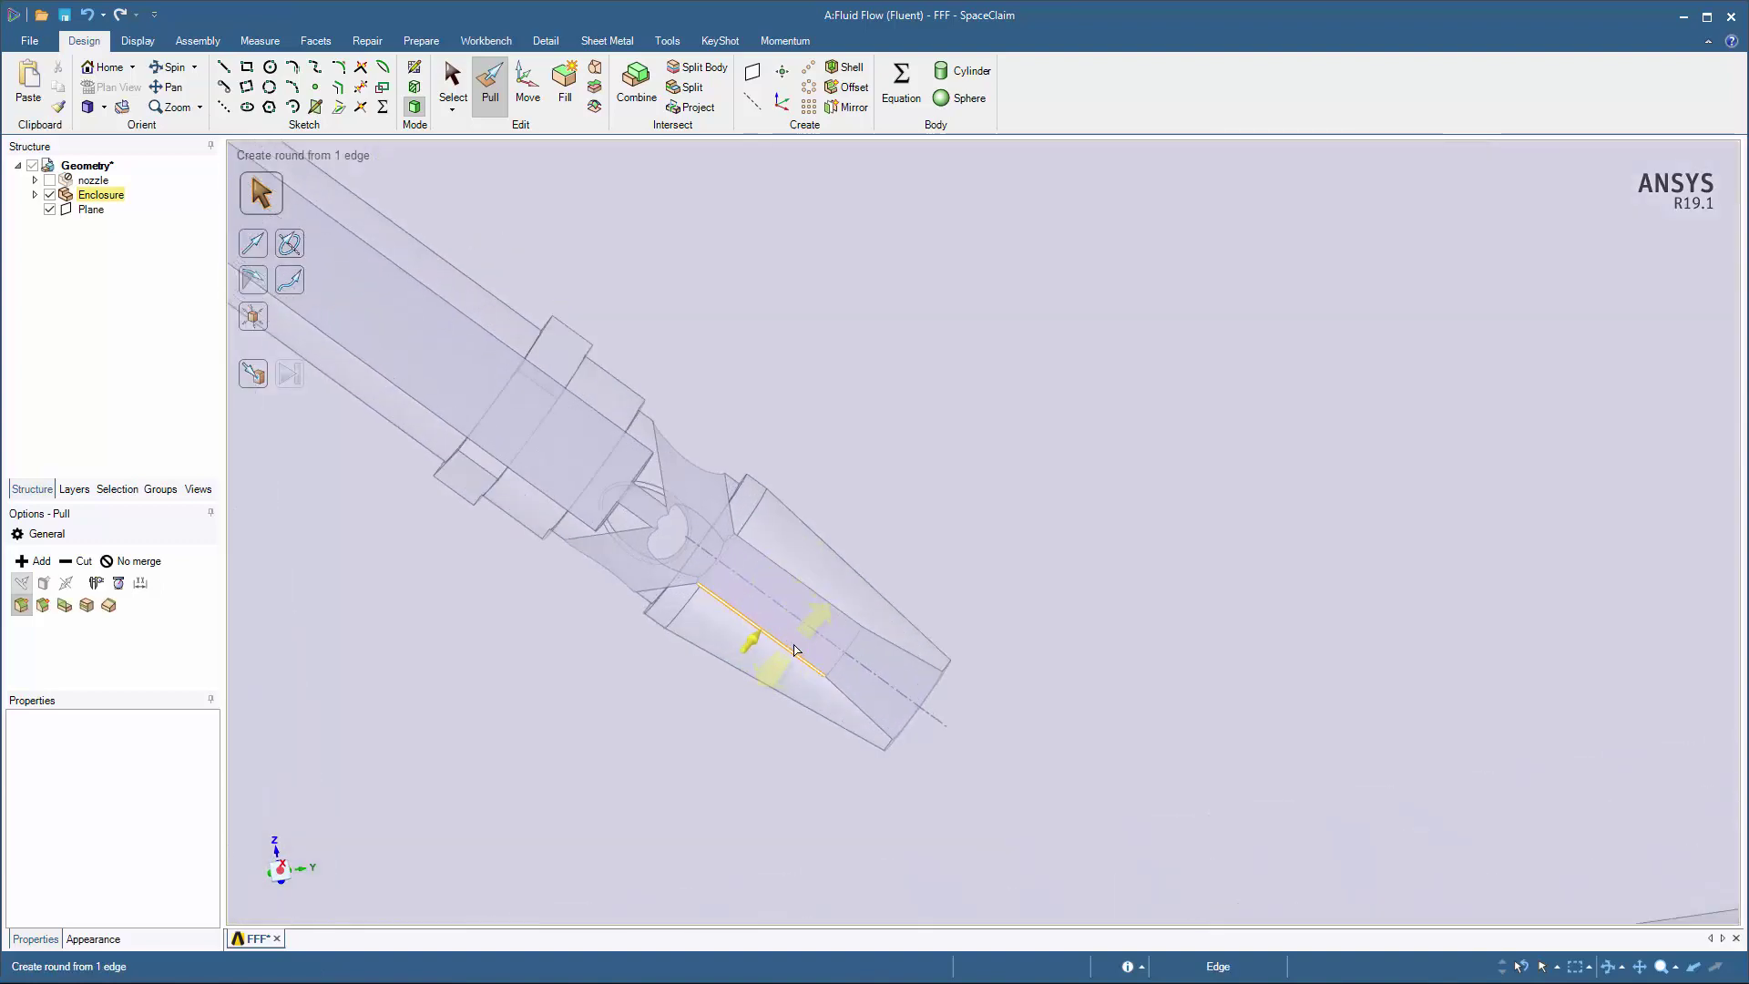
pyautogui.scroll(5, 795, 649)
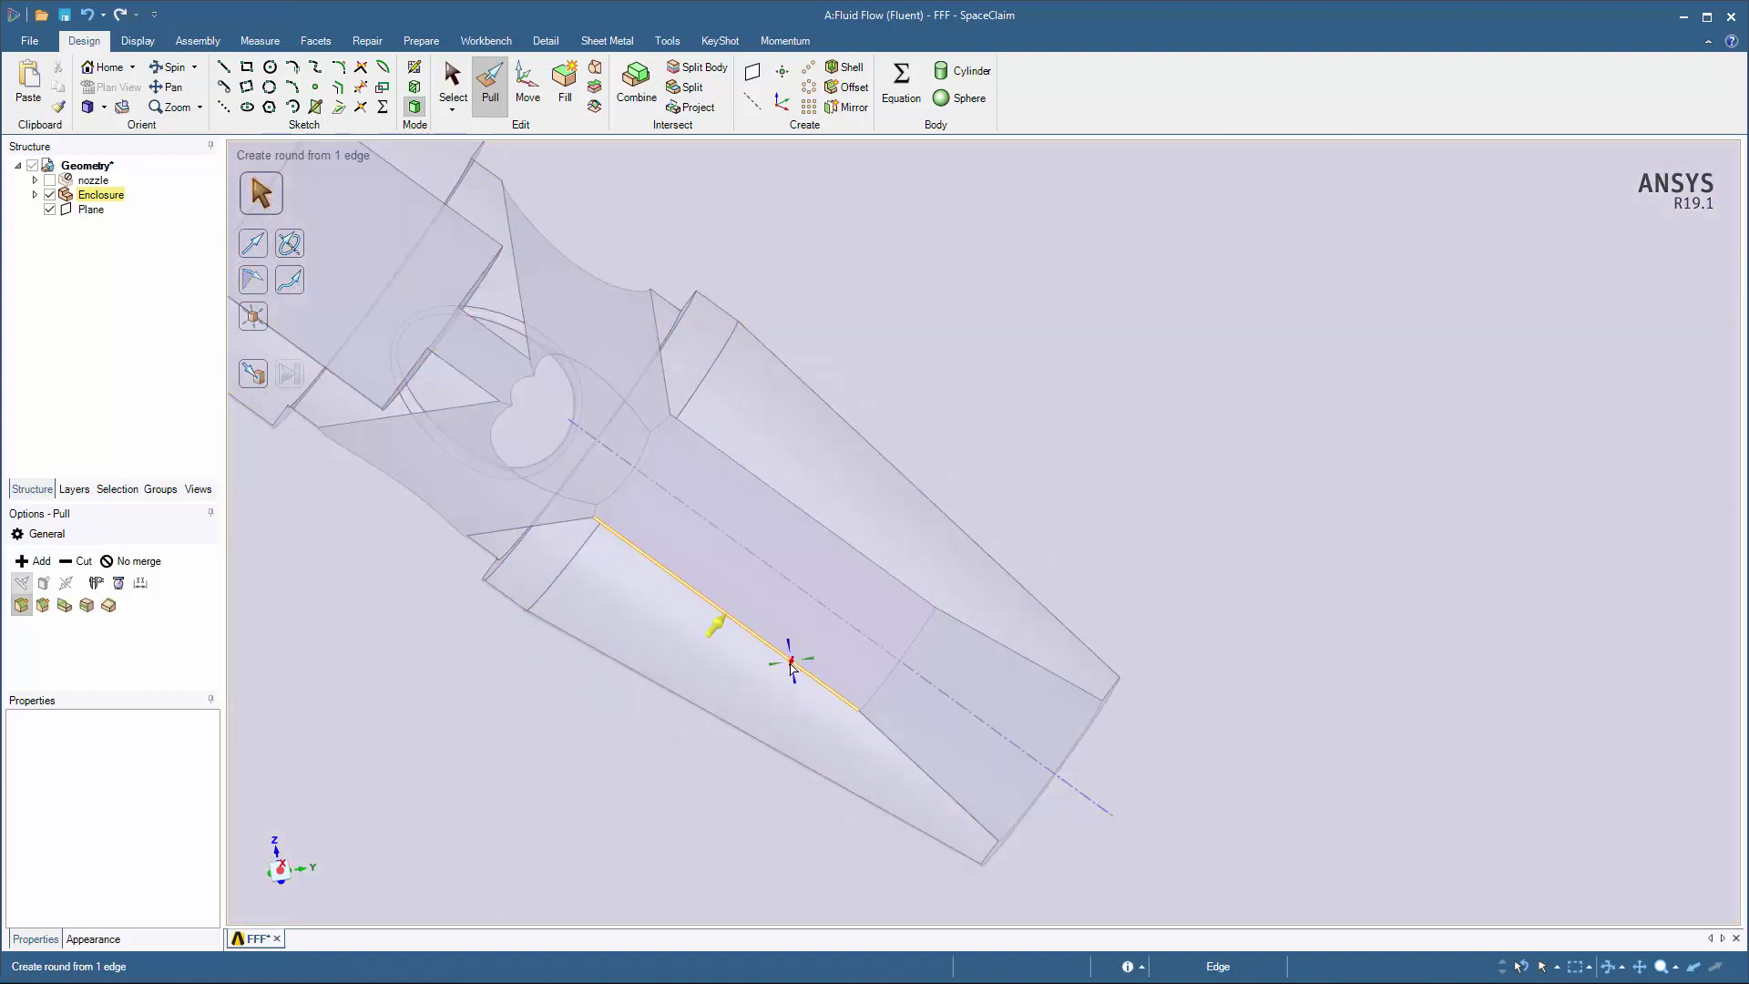
pyautogui.moveTo(791, 668)
pyautogui.mouseDown(button='middle')
pyautogui.moveTo(796, 628)
pyautogui.moveTo(779, 669)
pyautogui.mouseUp(button='middle')
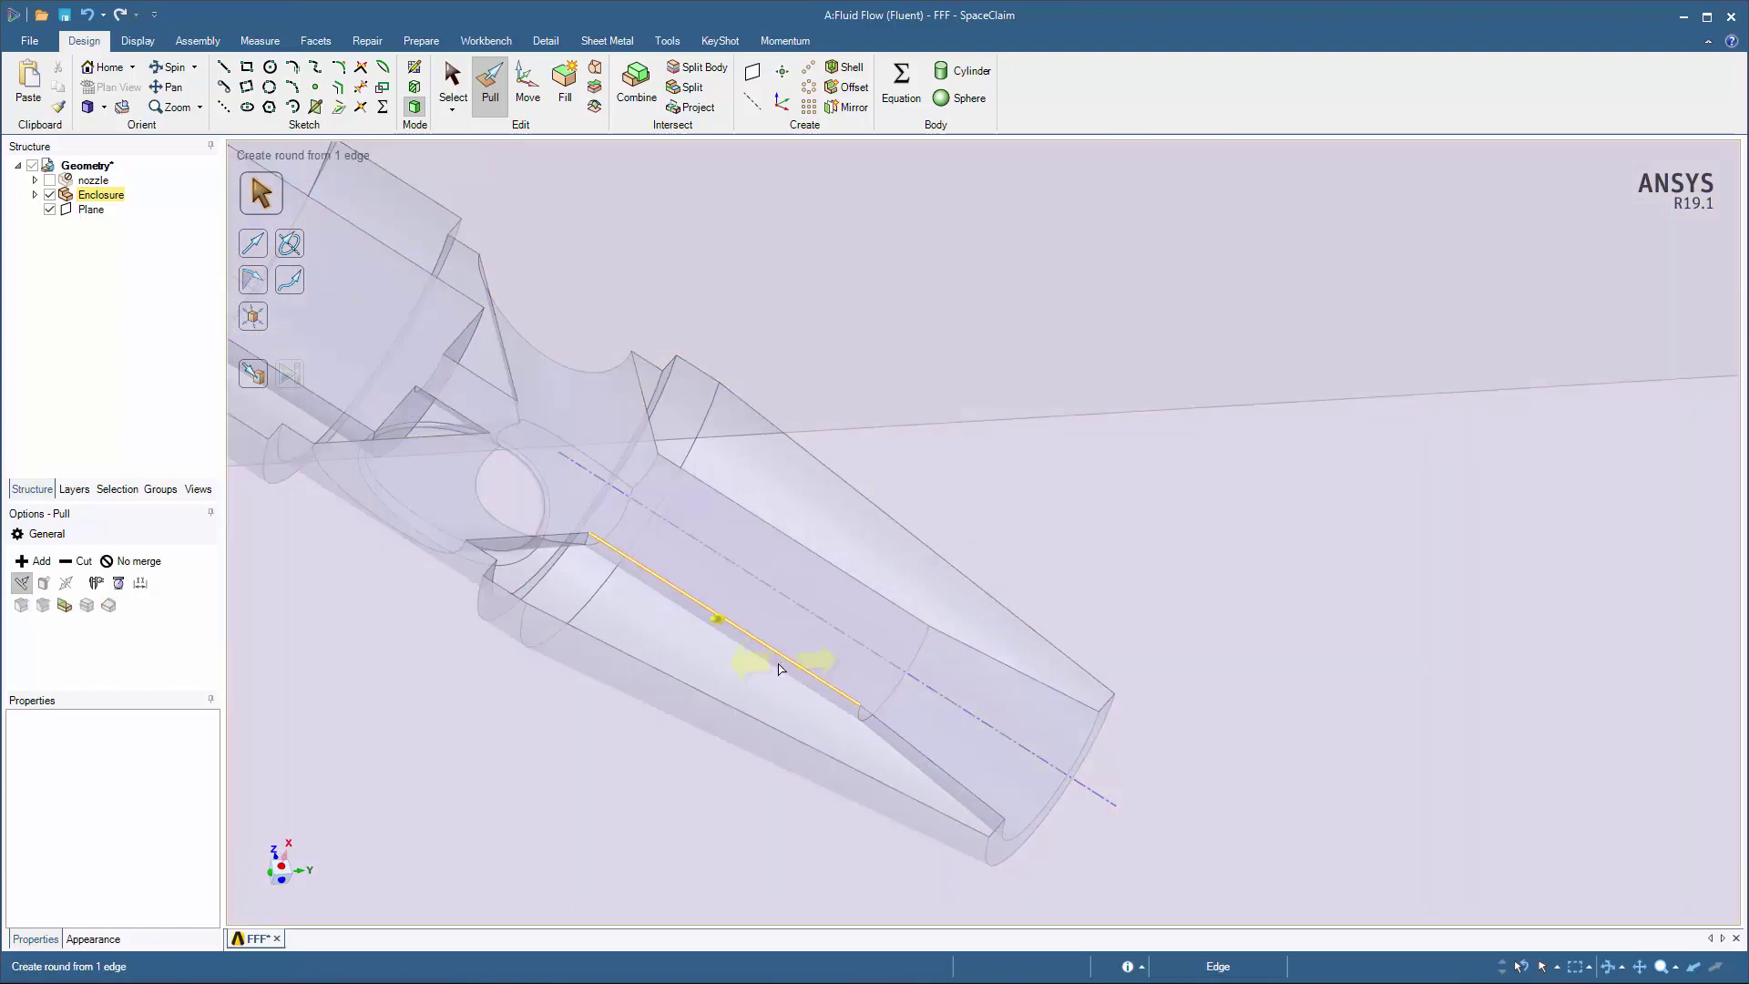
pyautogui.scroll(5, 778, 669)
pyautogui.click(772, 651)
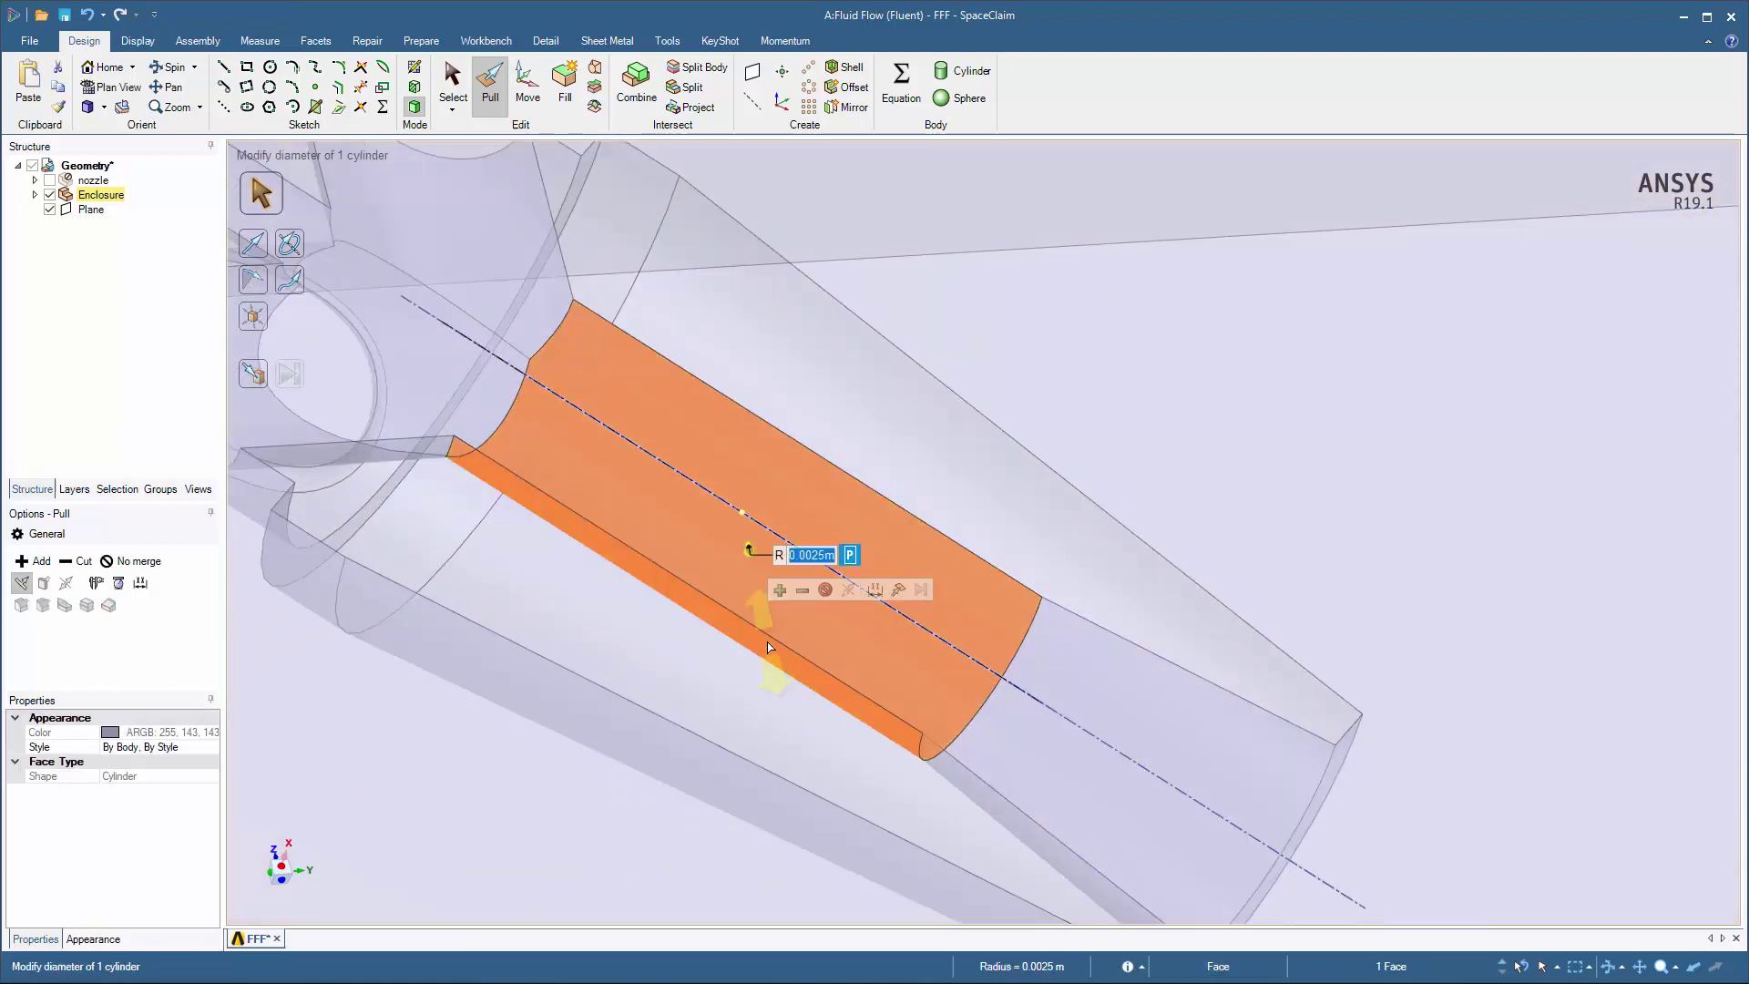
pyautogui.click(164, 495)
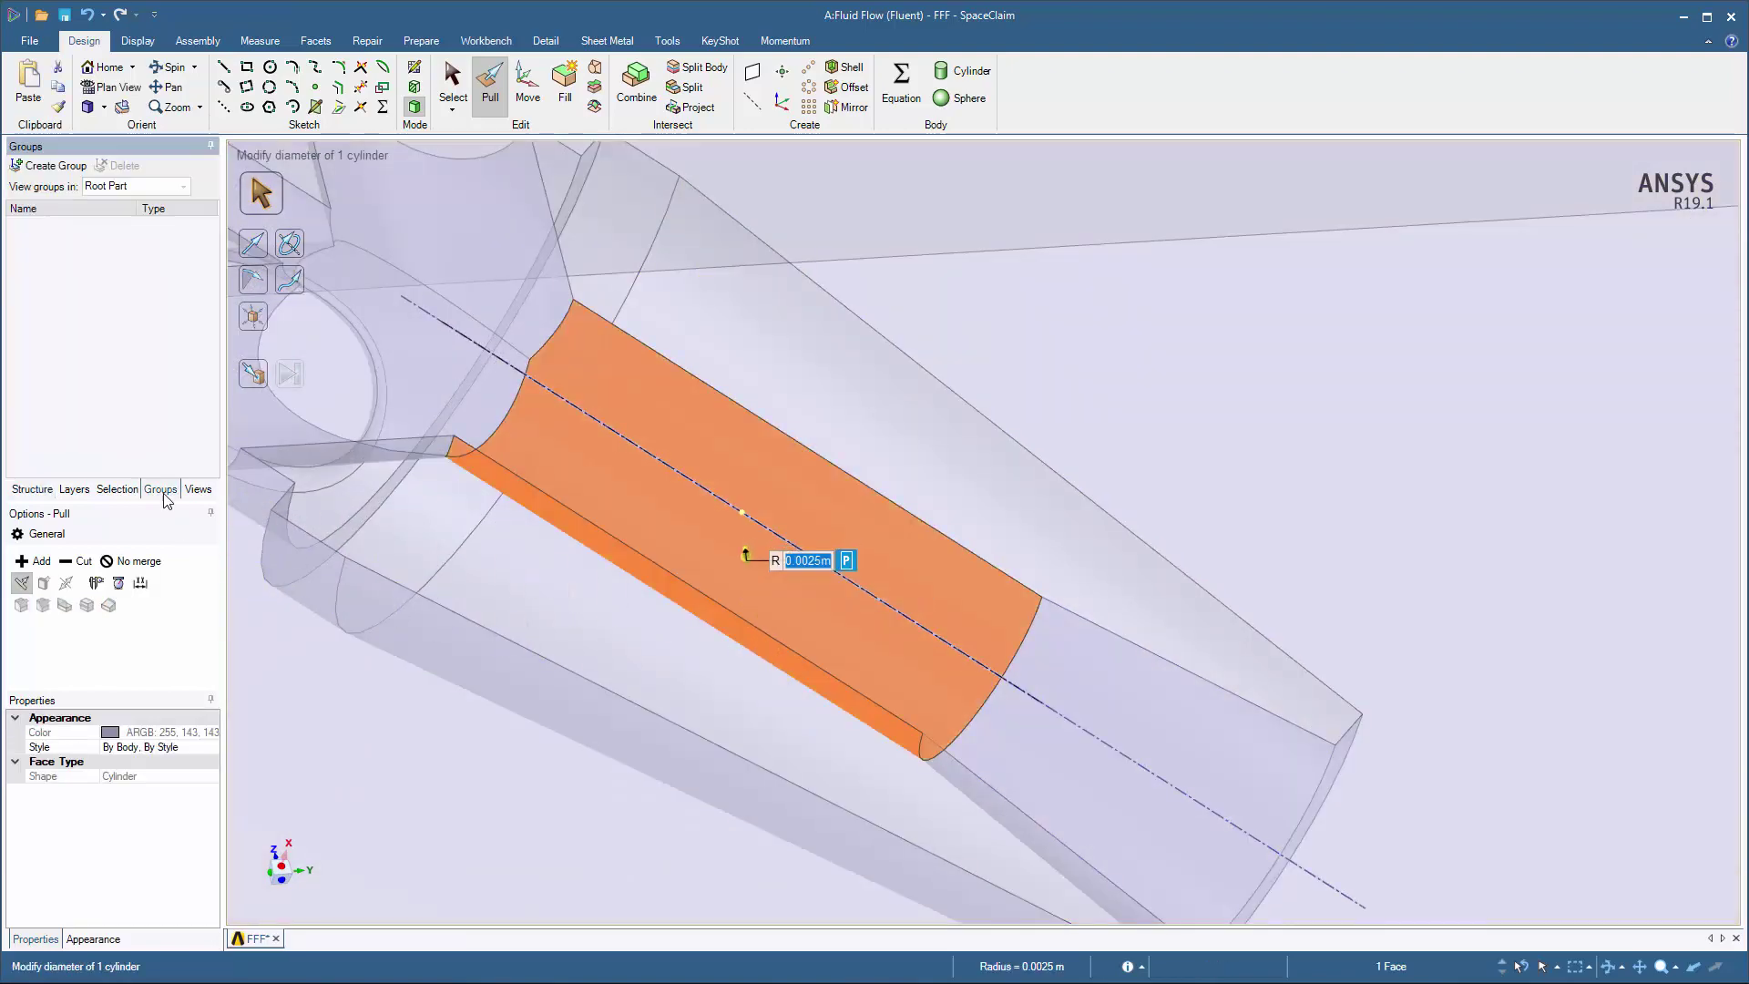
pyautogui.click(63, 173)
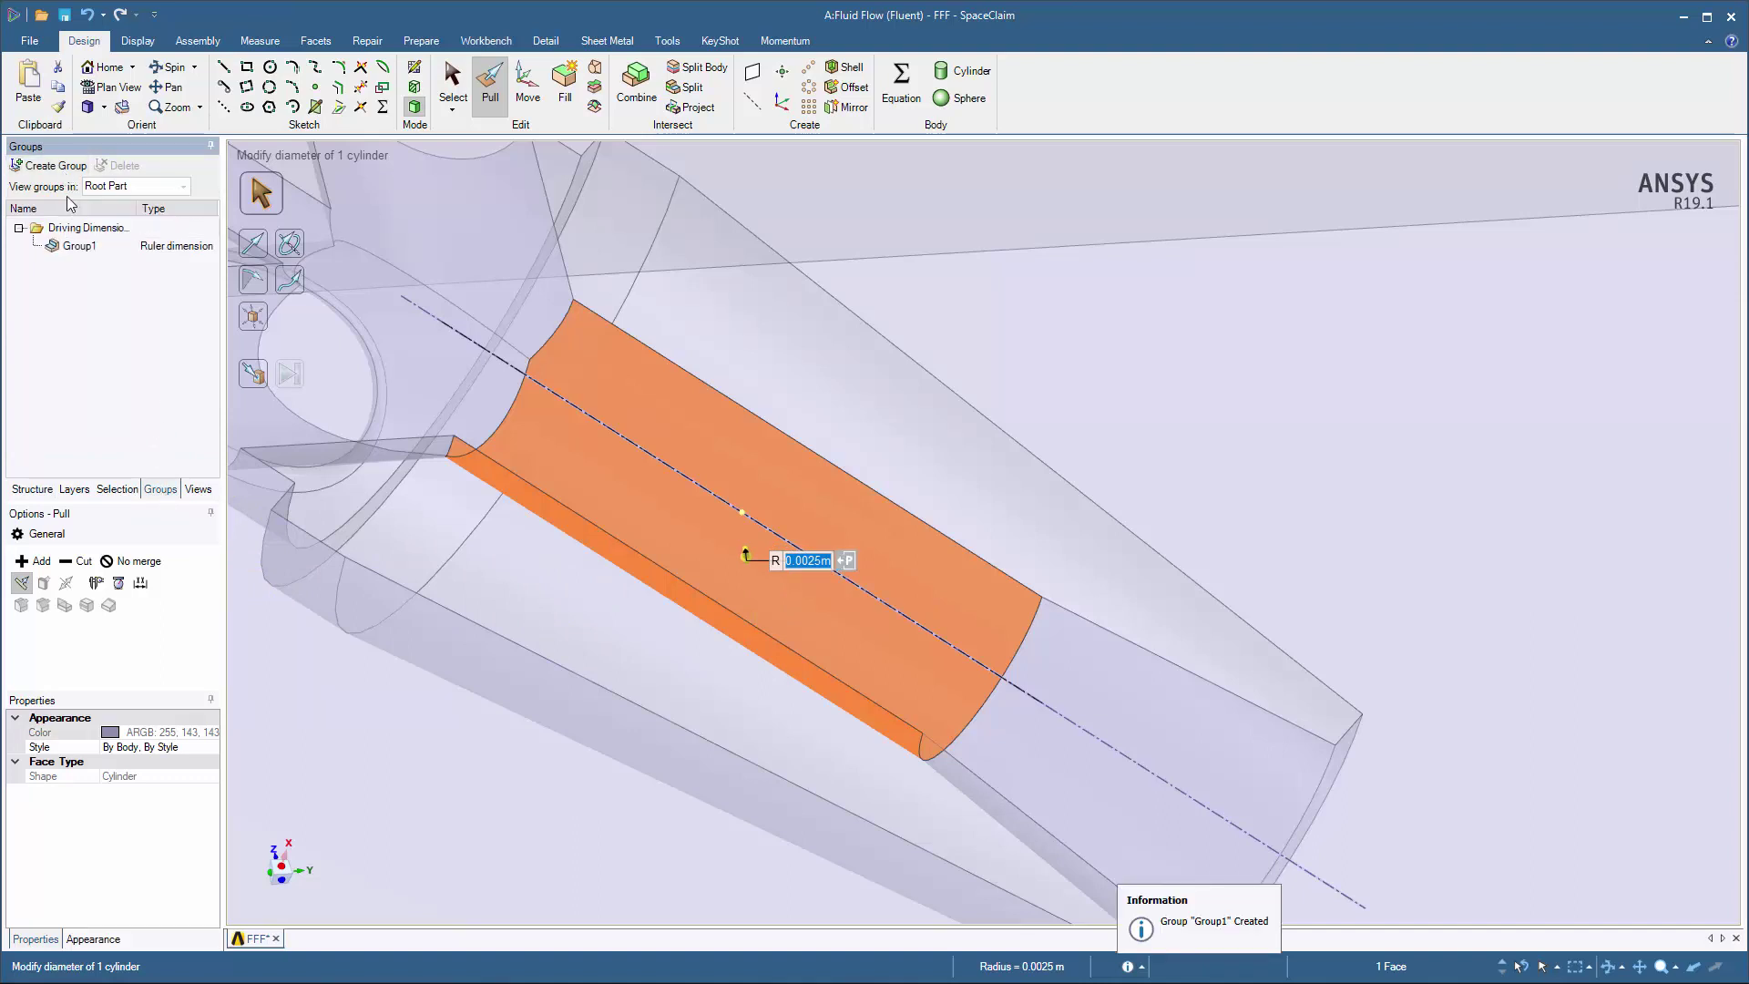
# - Review the Barrel, Exit and Entrainment radius groups, then open the geometry in ANSYS Meshing
pyautogui.click(80, 253)
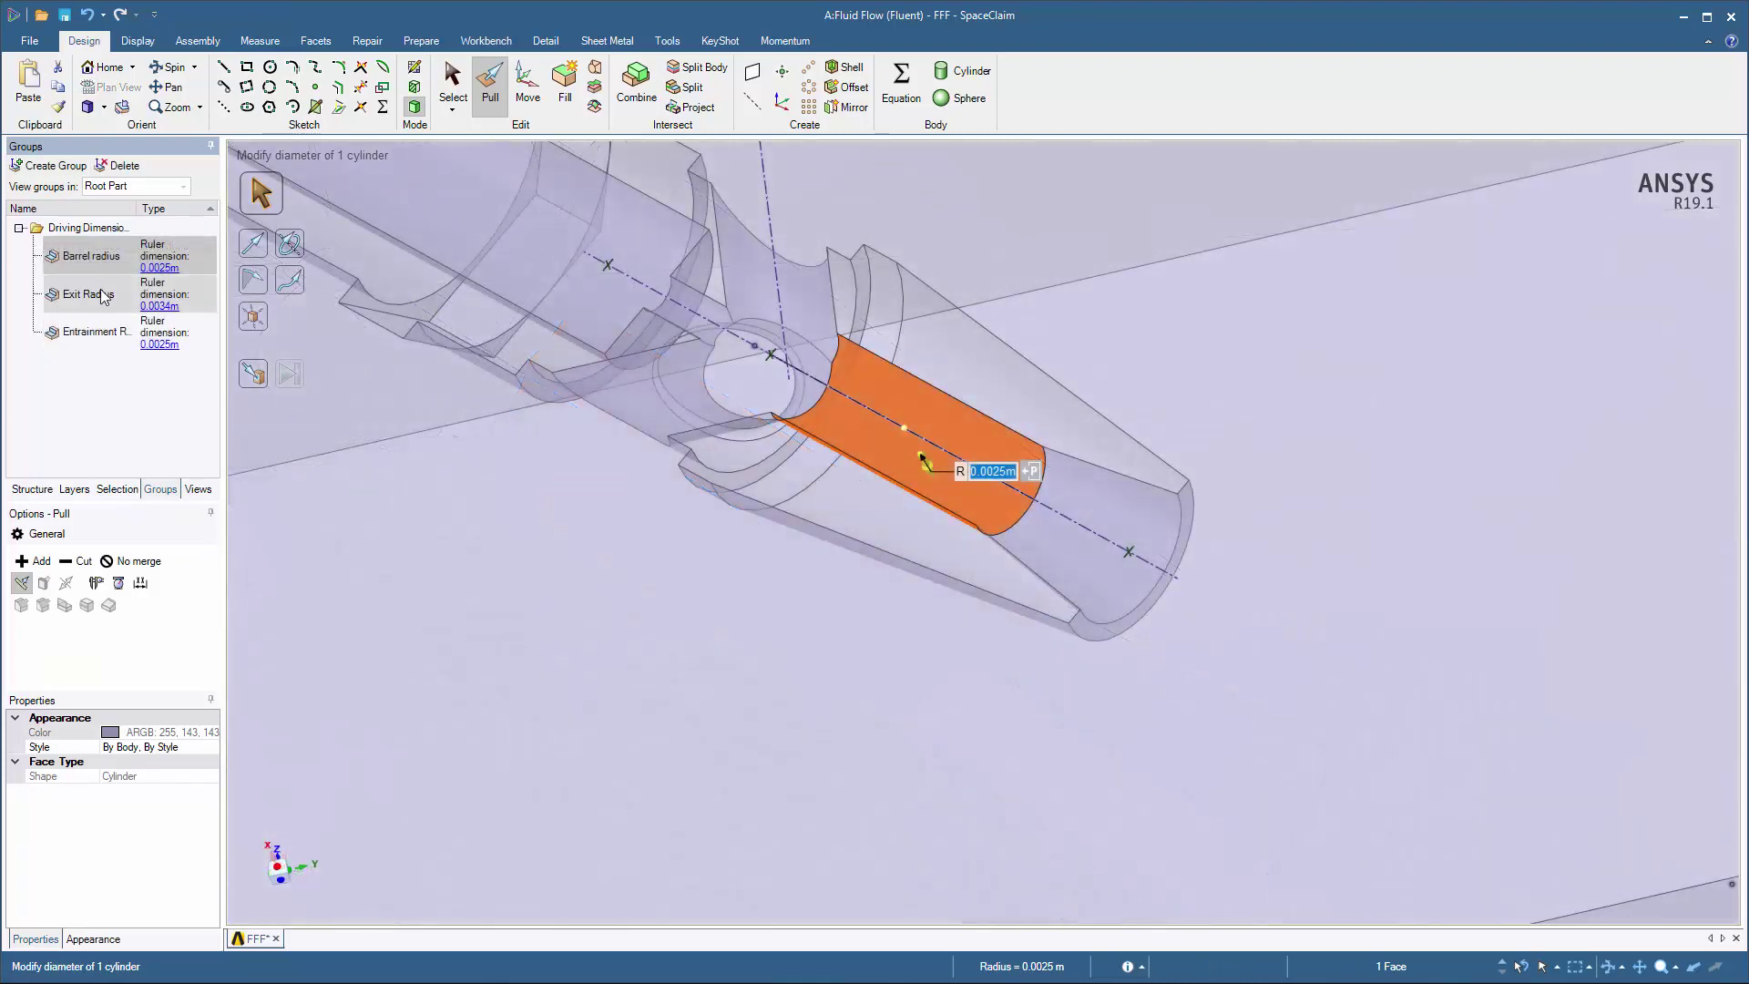
pyautogui.click(103, 296)
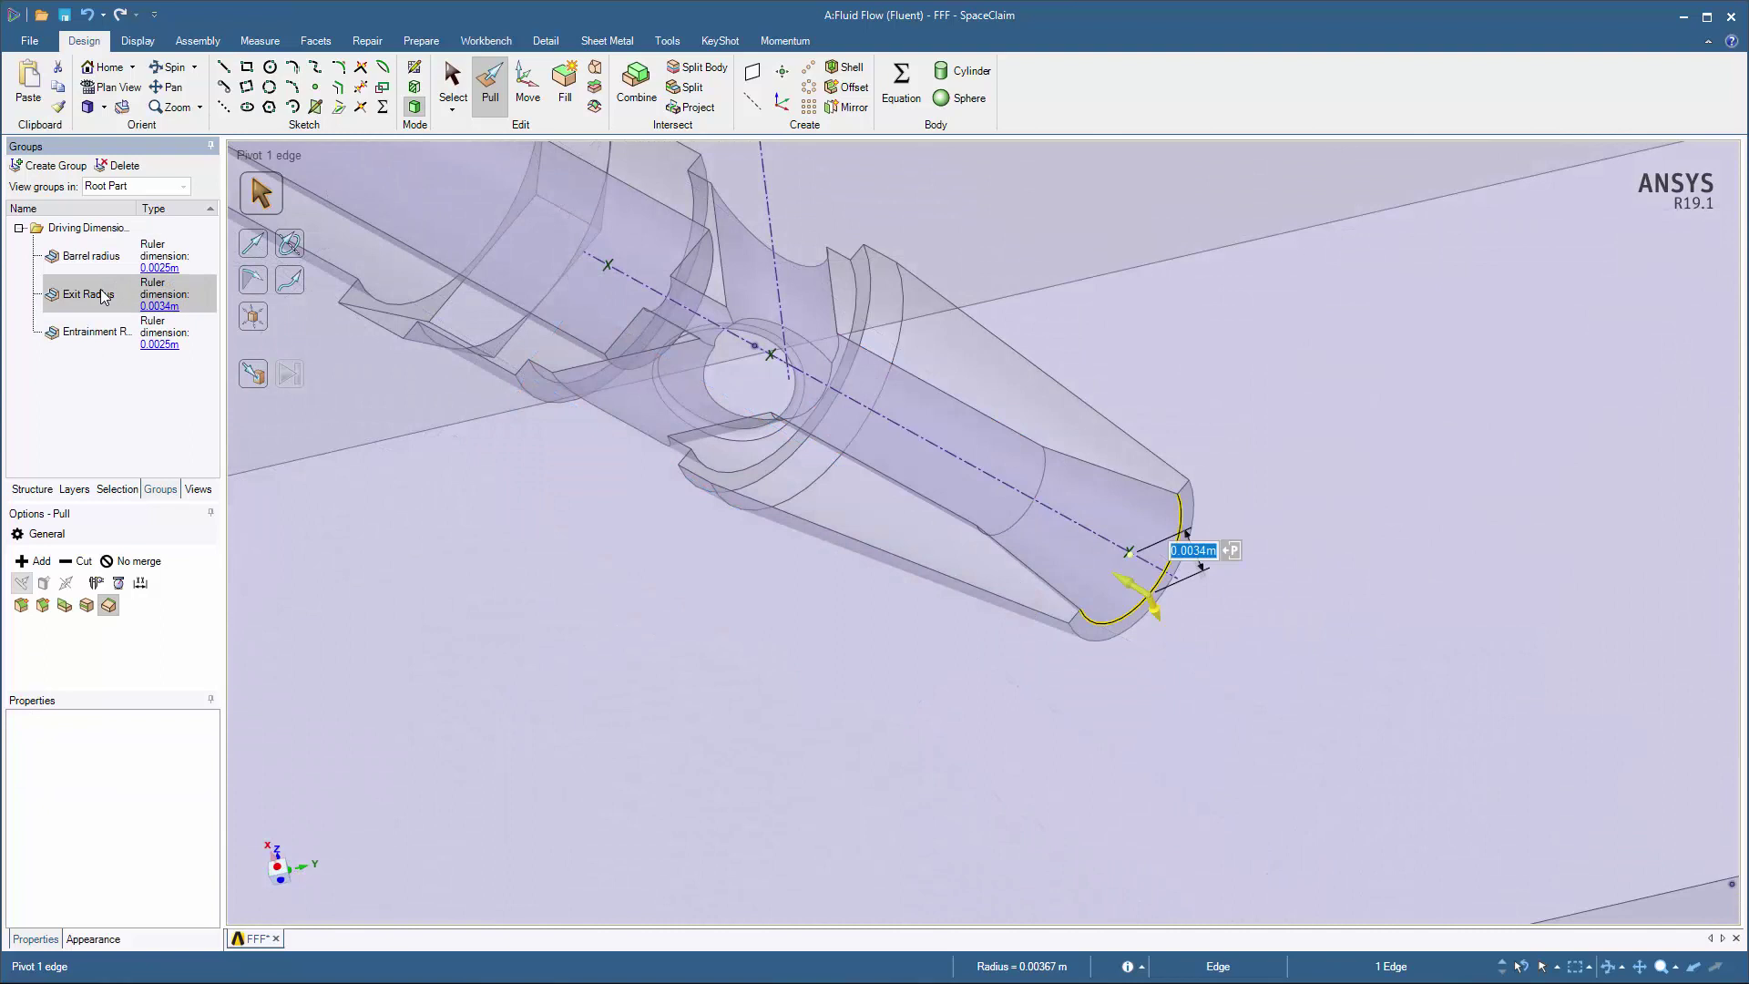
pyautogui.click(106, 335)
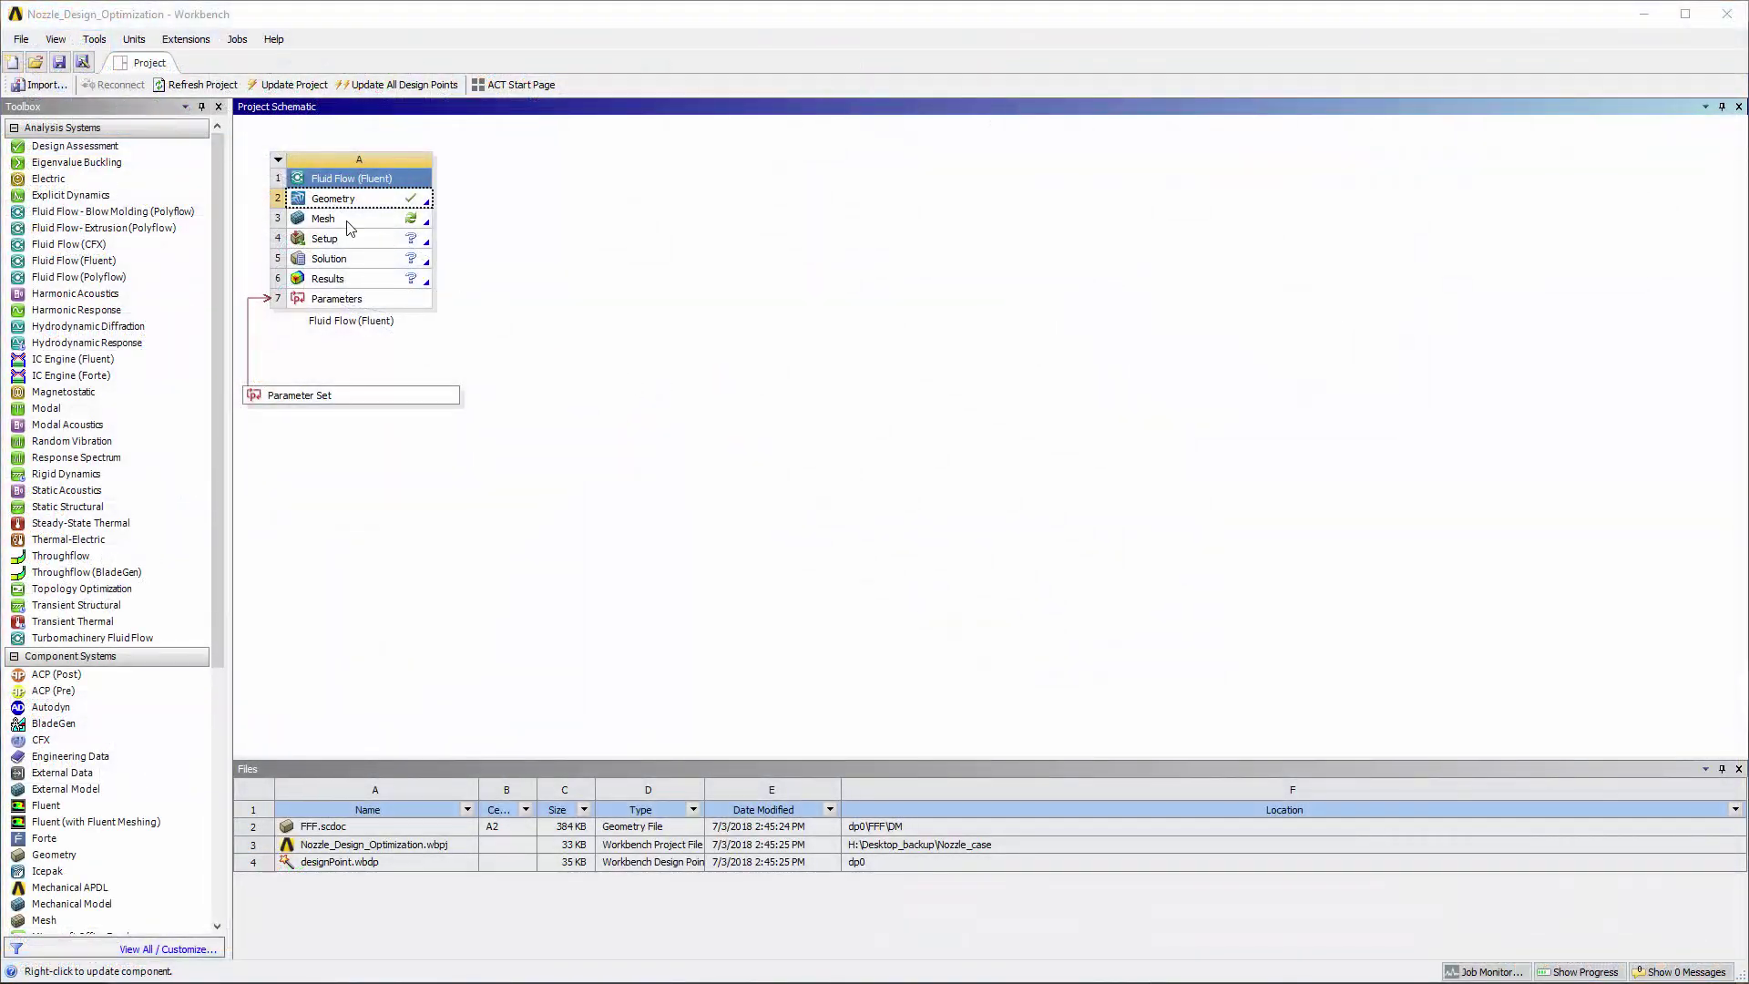
pyautogui.doubleClick(350, 228)
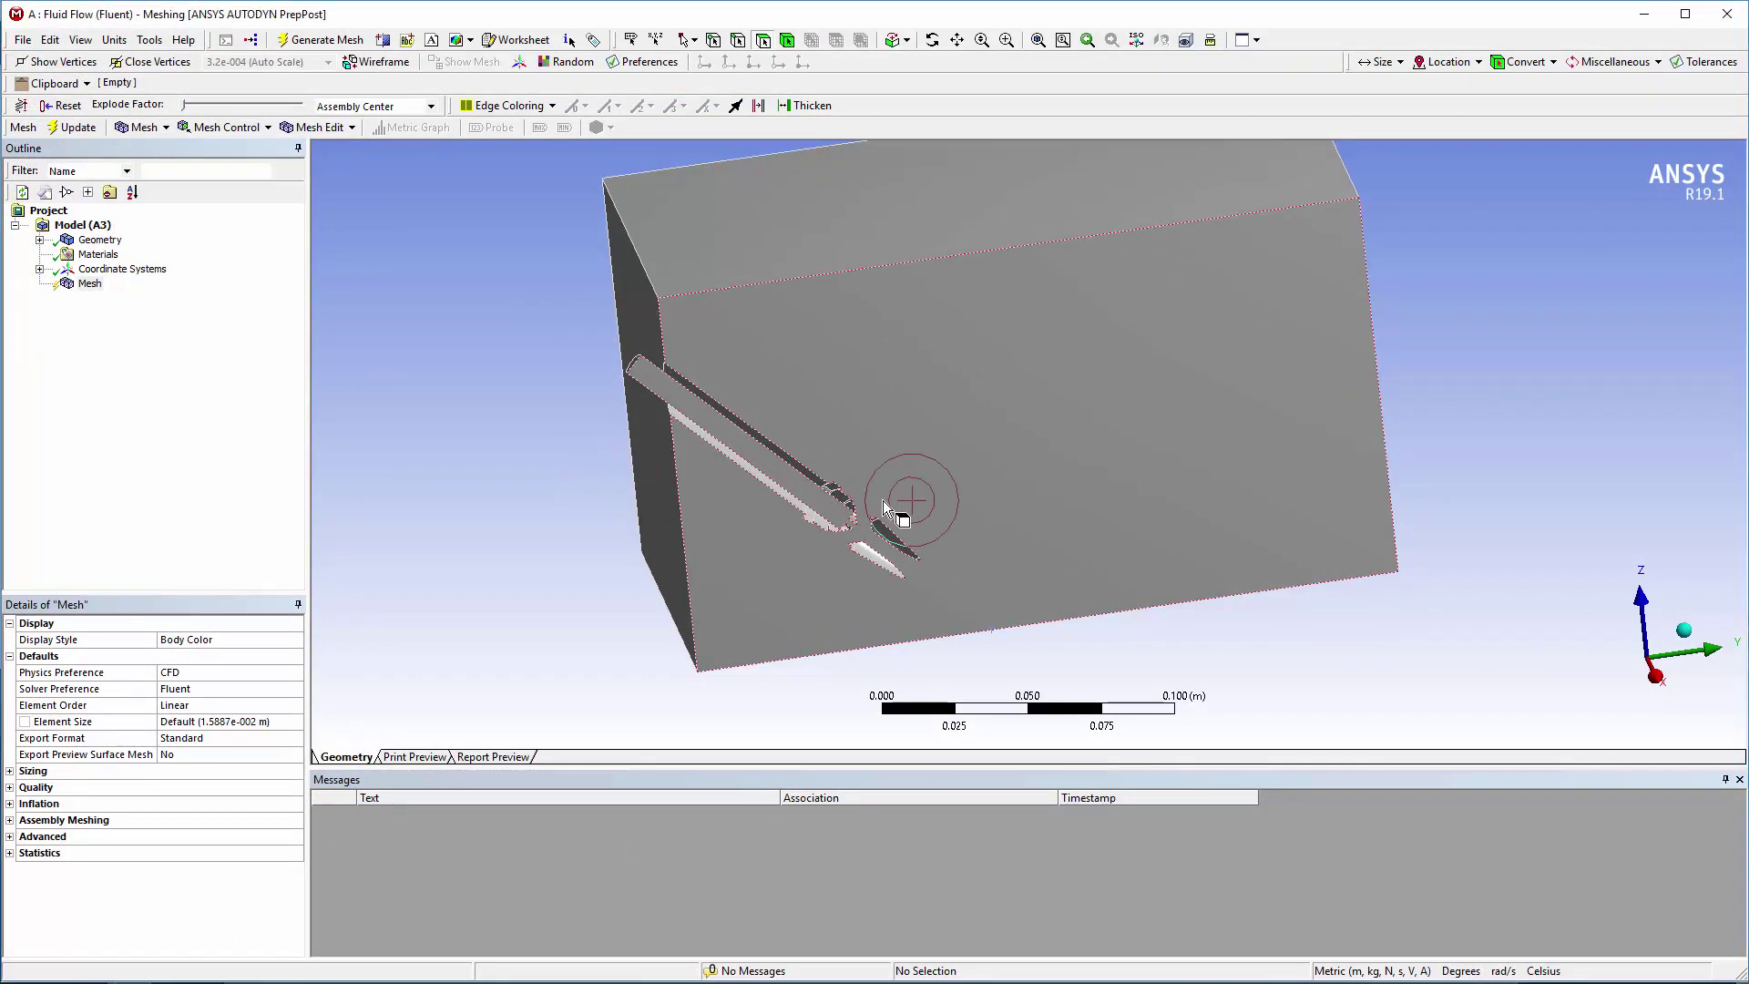
# - Add a 1.e-003 m Edge Sizing to the enclosure's top front edge
pyautogui.moveTo(883, 500); pyautogui.dragTo(967, 454, button='middle')
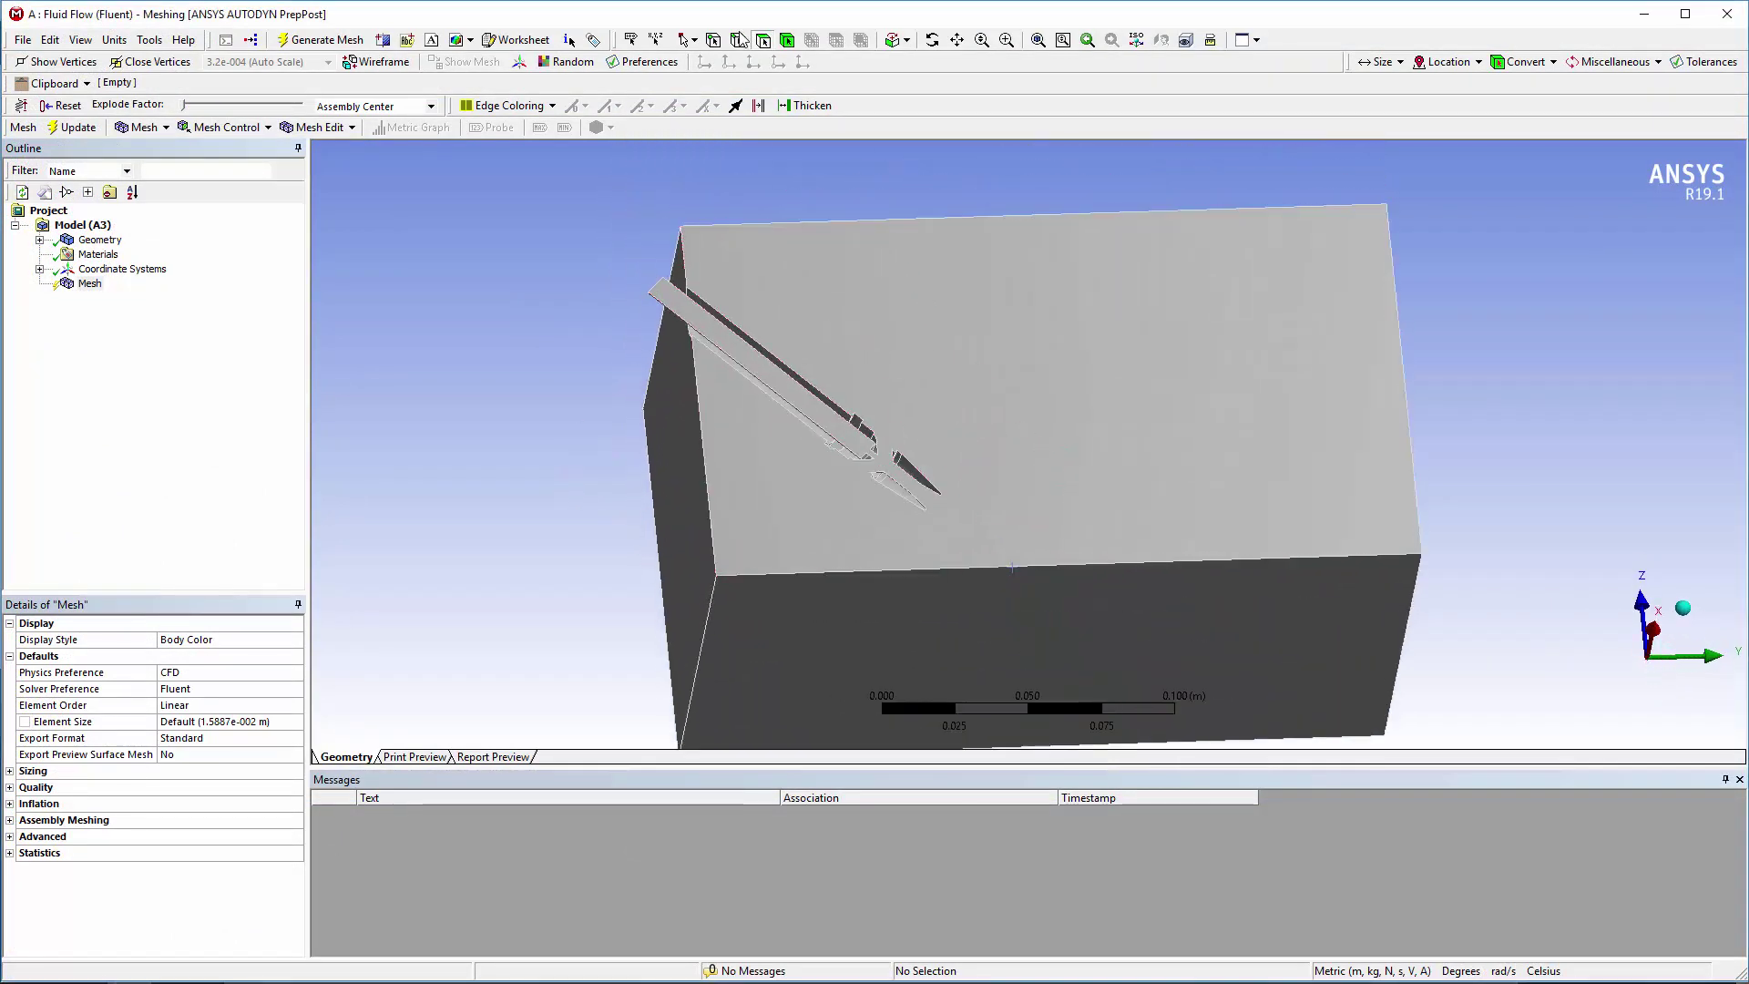
pyautogui.click(738, 39)
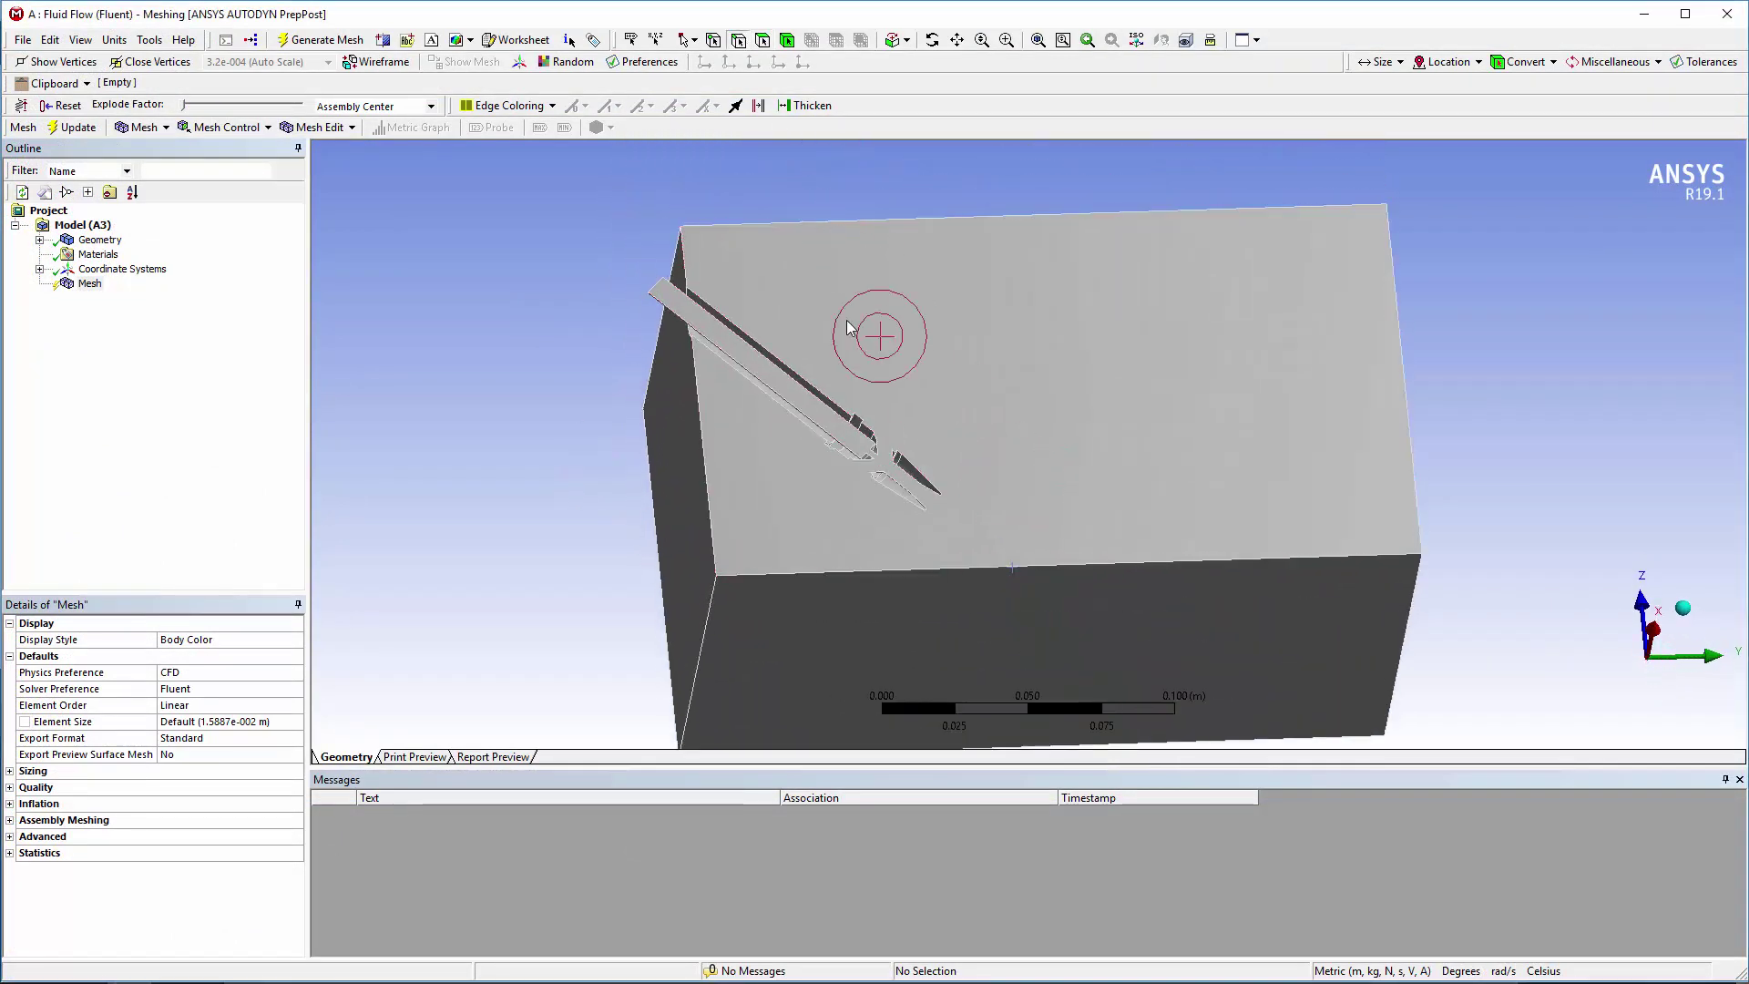
pyautogui.click(988, 571)
pyautogui.rightClick(988, 571)
pyautogui.moveTo(1059, 580)
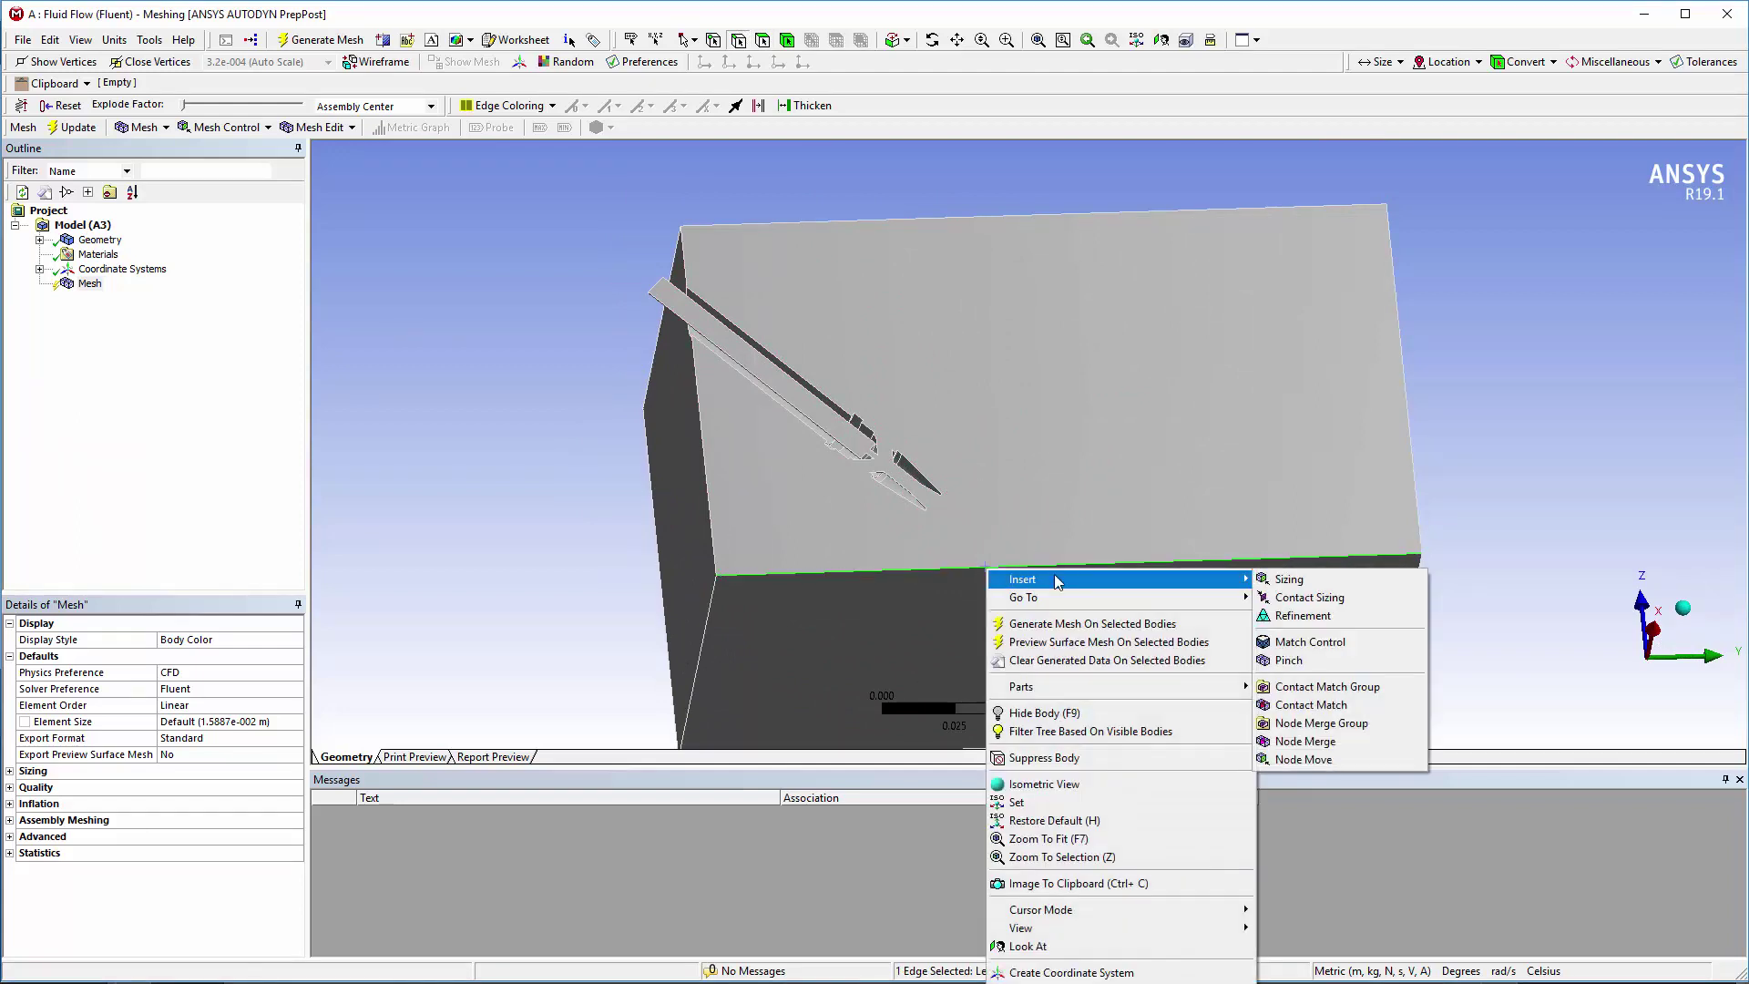
pyautogui.click(1332, 581)
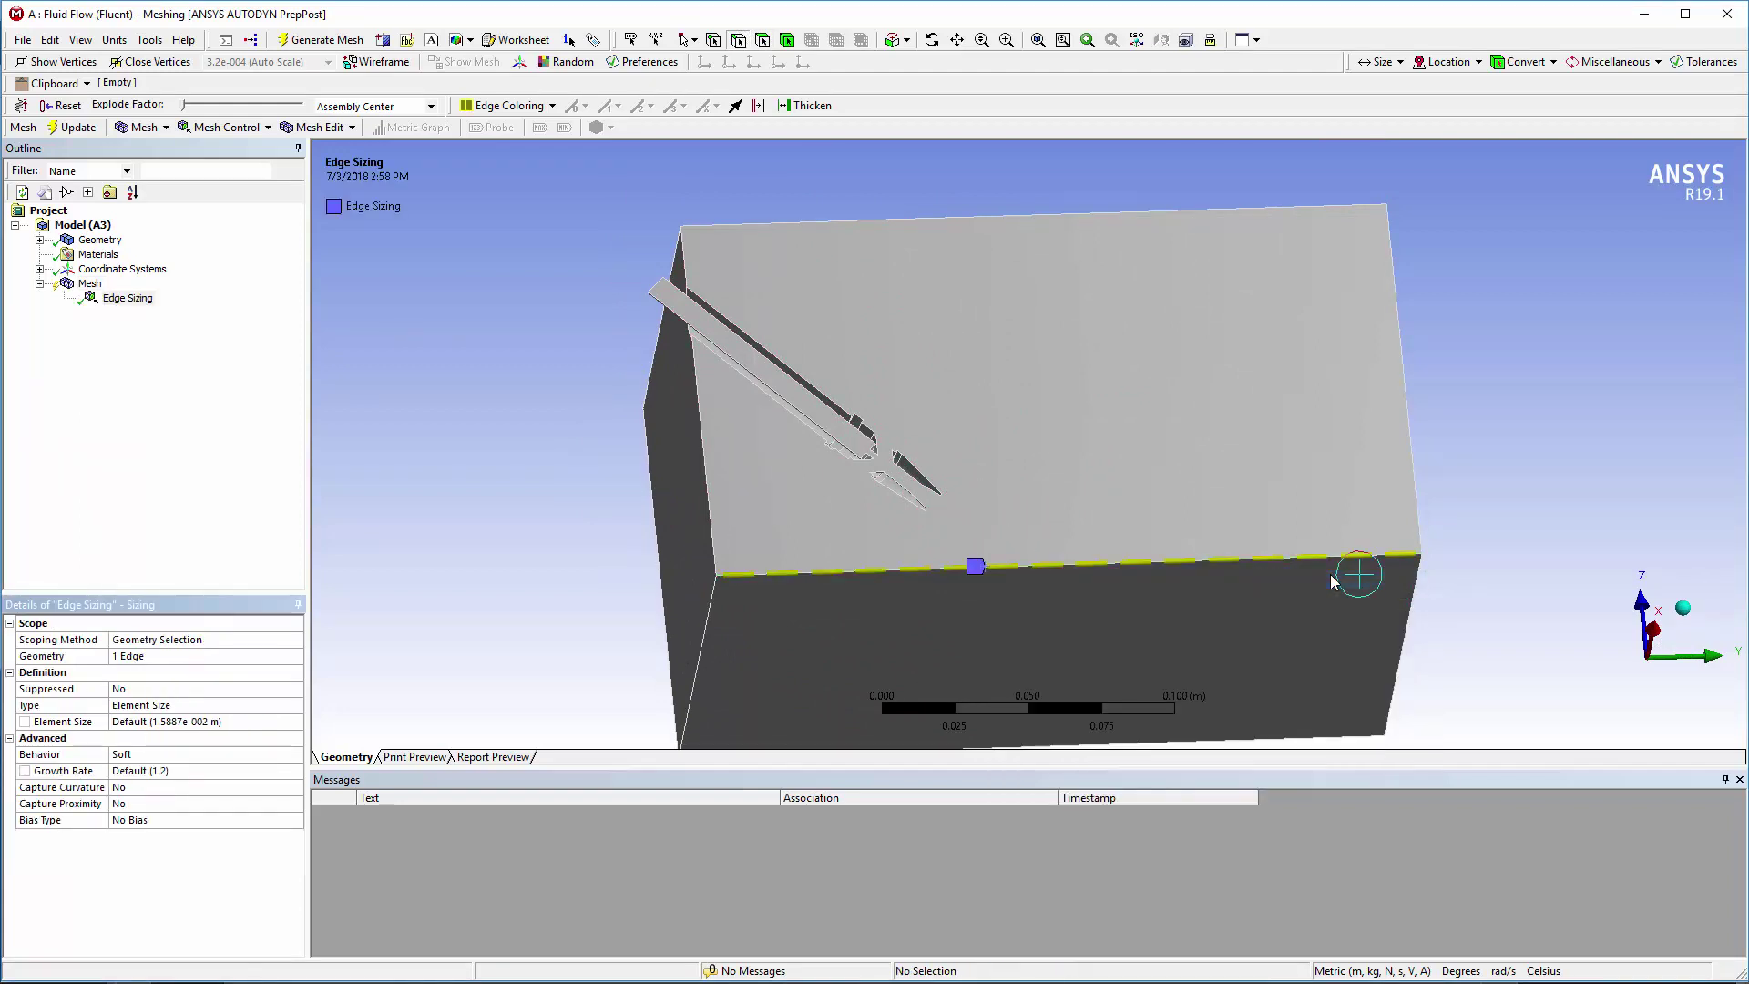
pyautogui.click(255, 724)
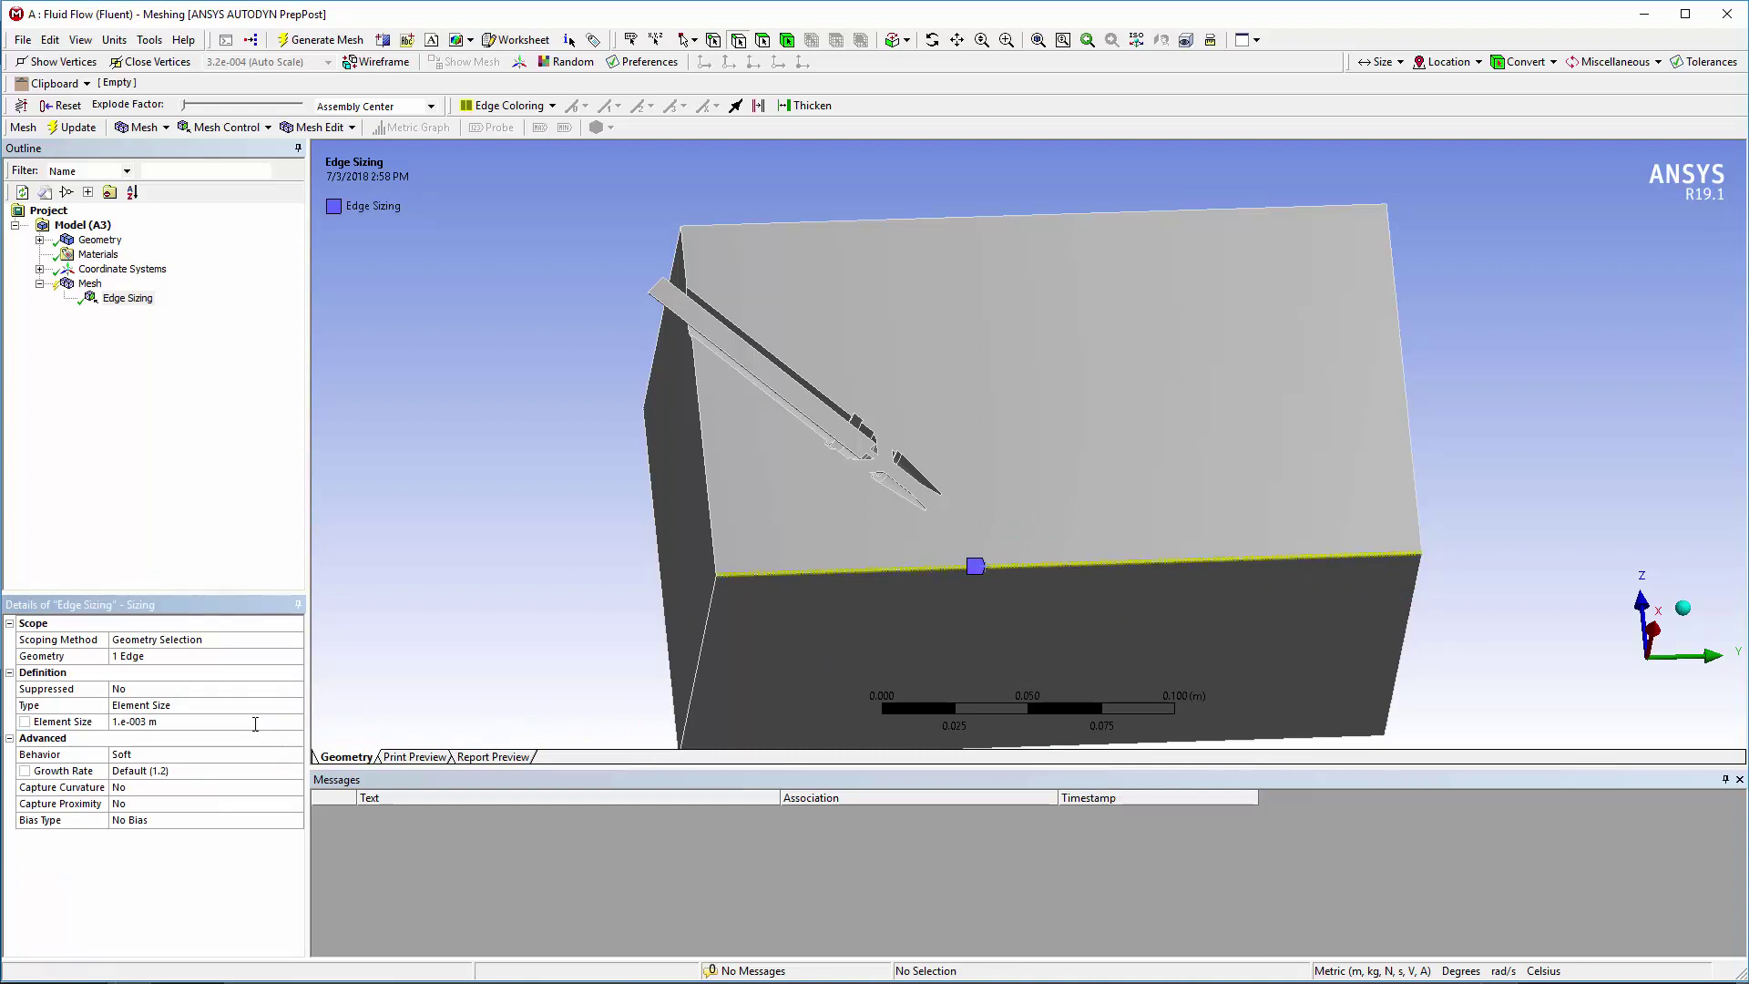
# - Add a 5.e-003 m Face Sizing to the enclosure's front face
pyautogui.click(763, 40)
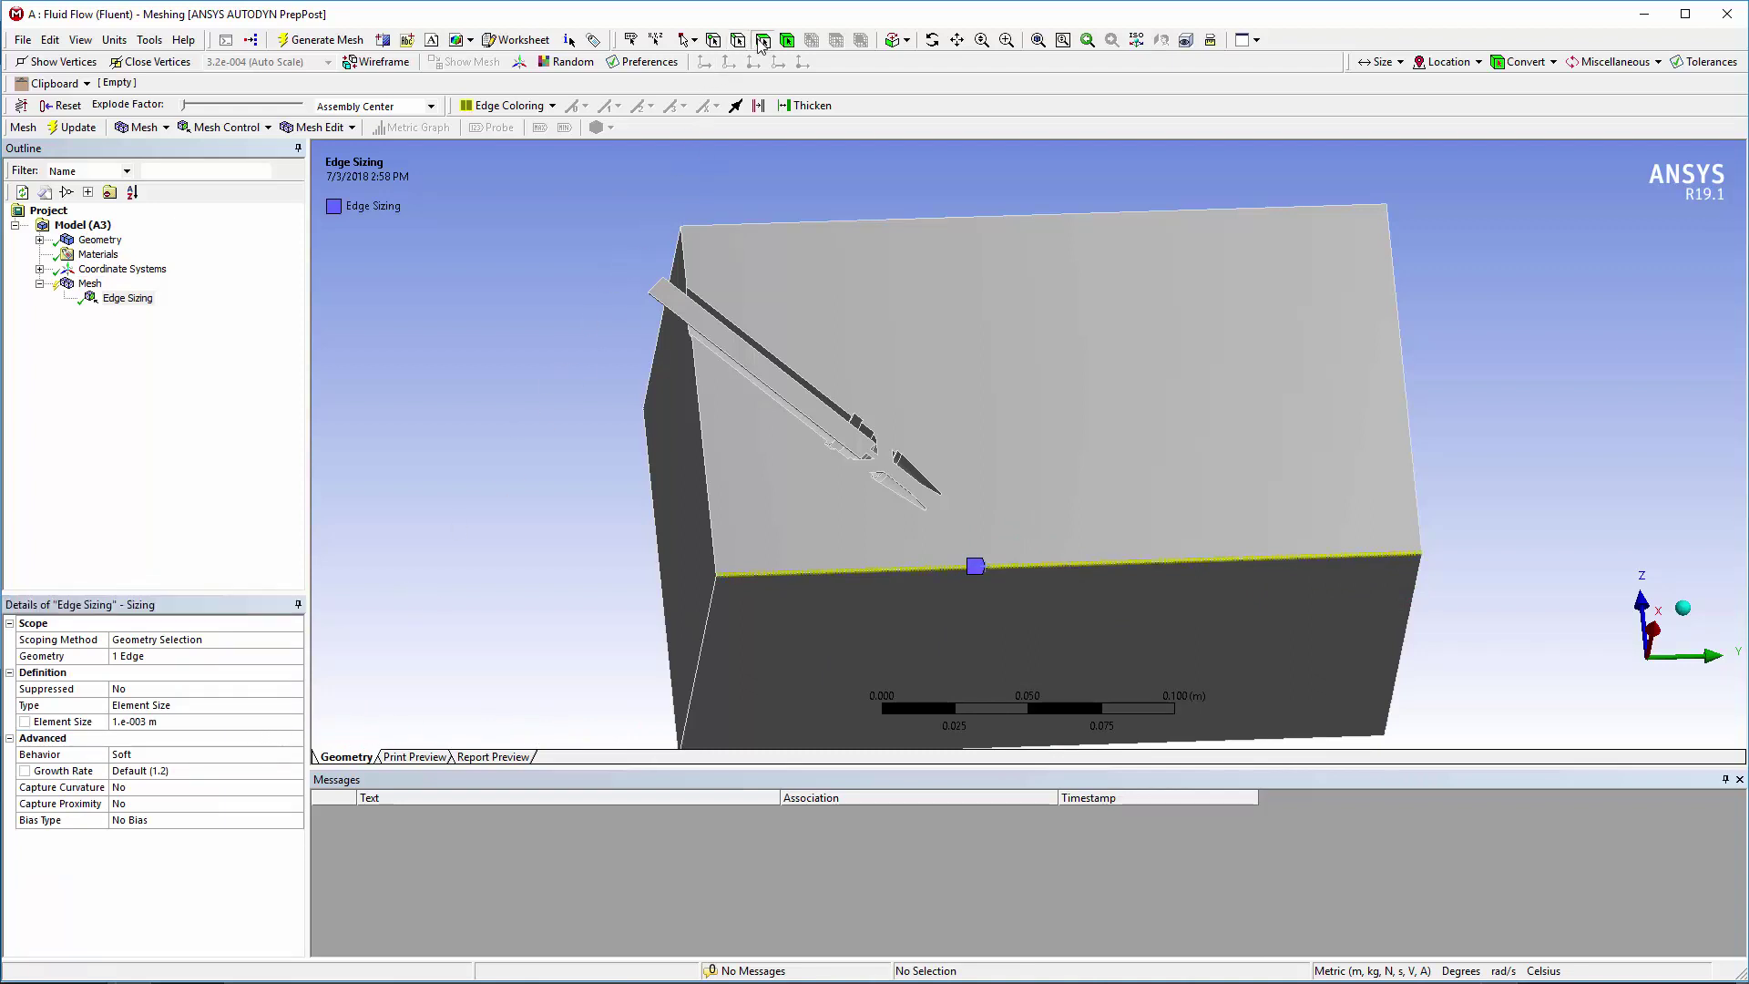
pyautogui.click(828, 617)
pyautogui.rightClick(828, 617)
pyautogui.moveTo(956, 160)
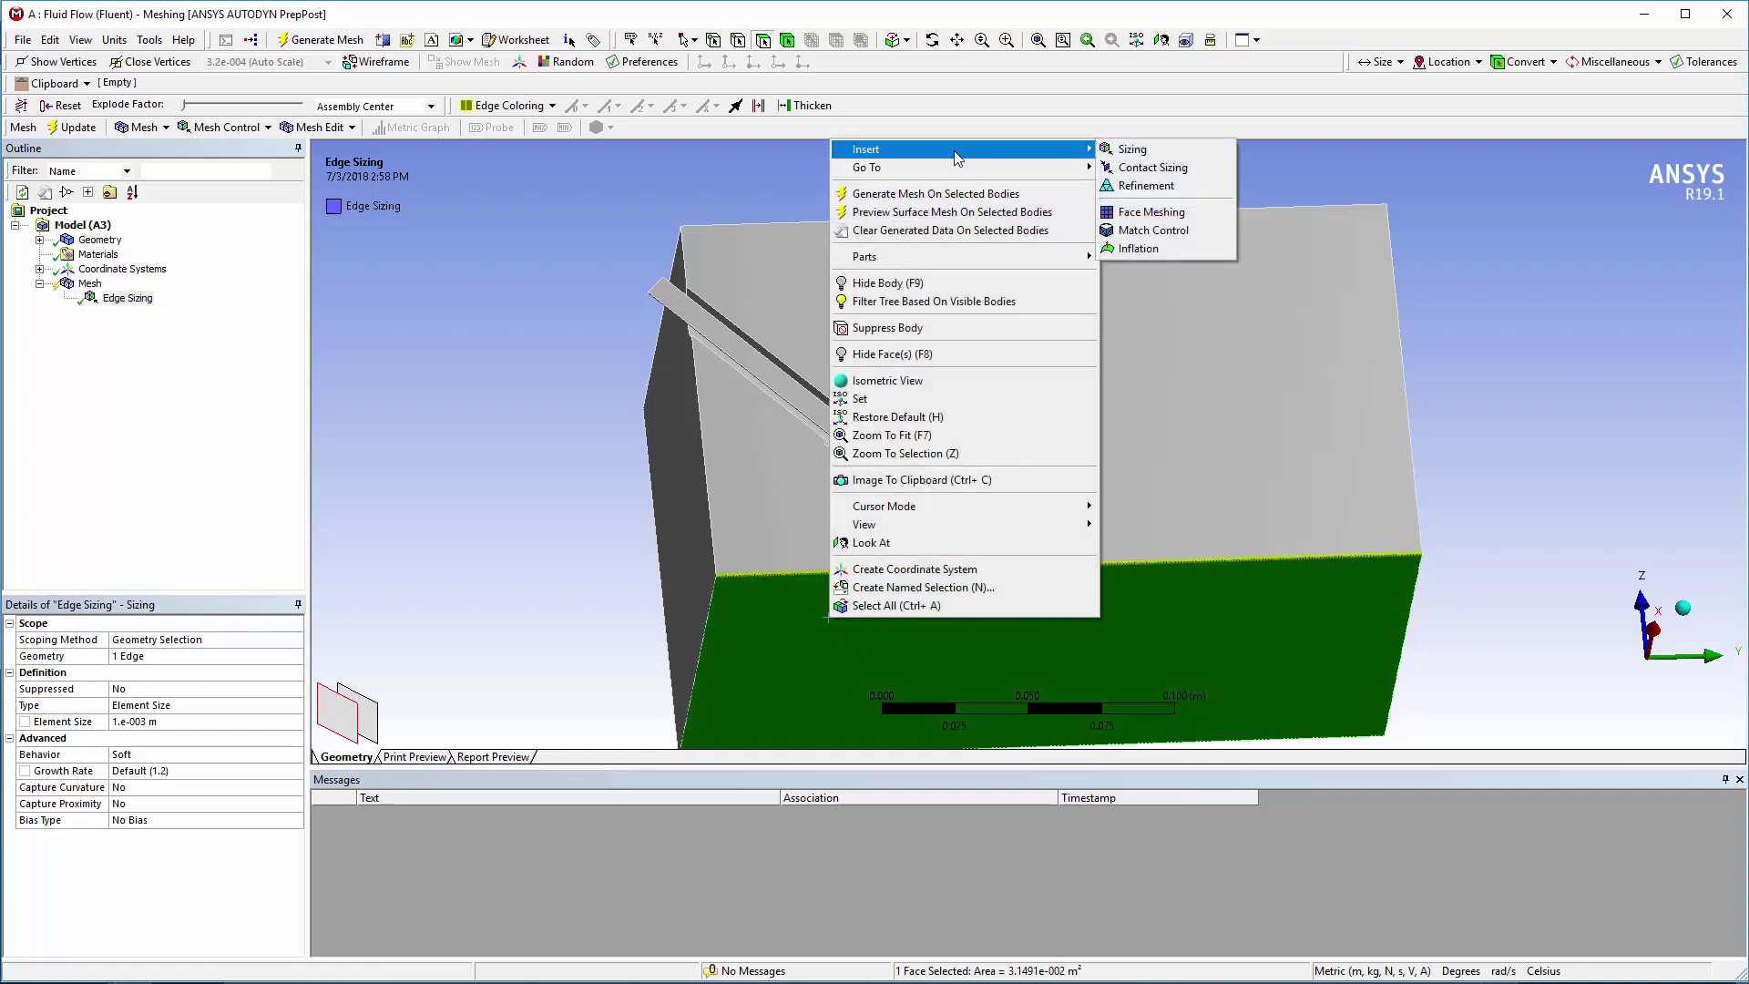
pyautogui.click(1134, 155)
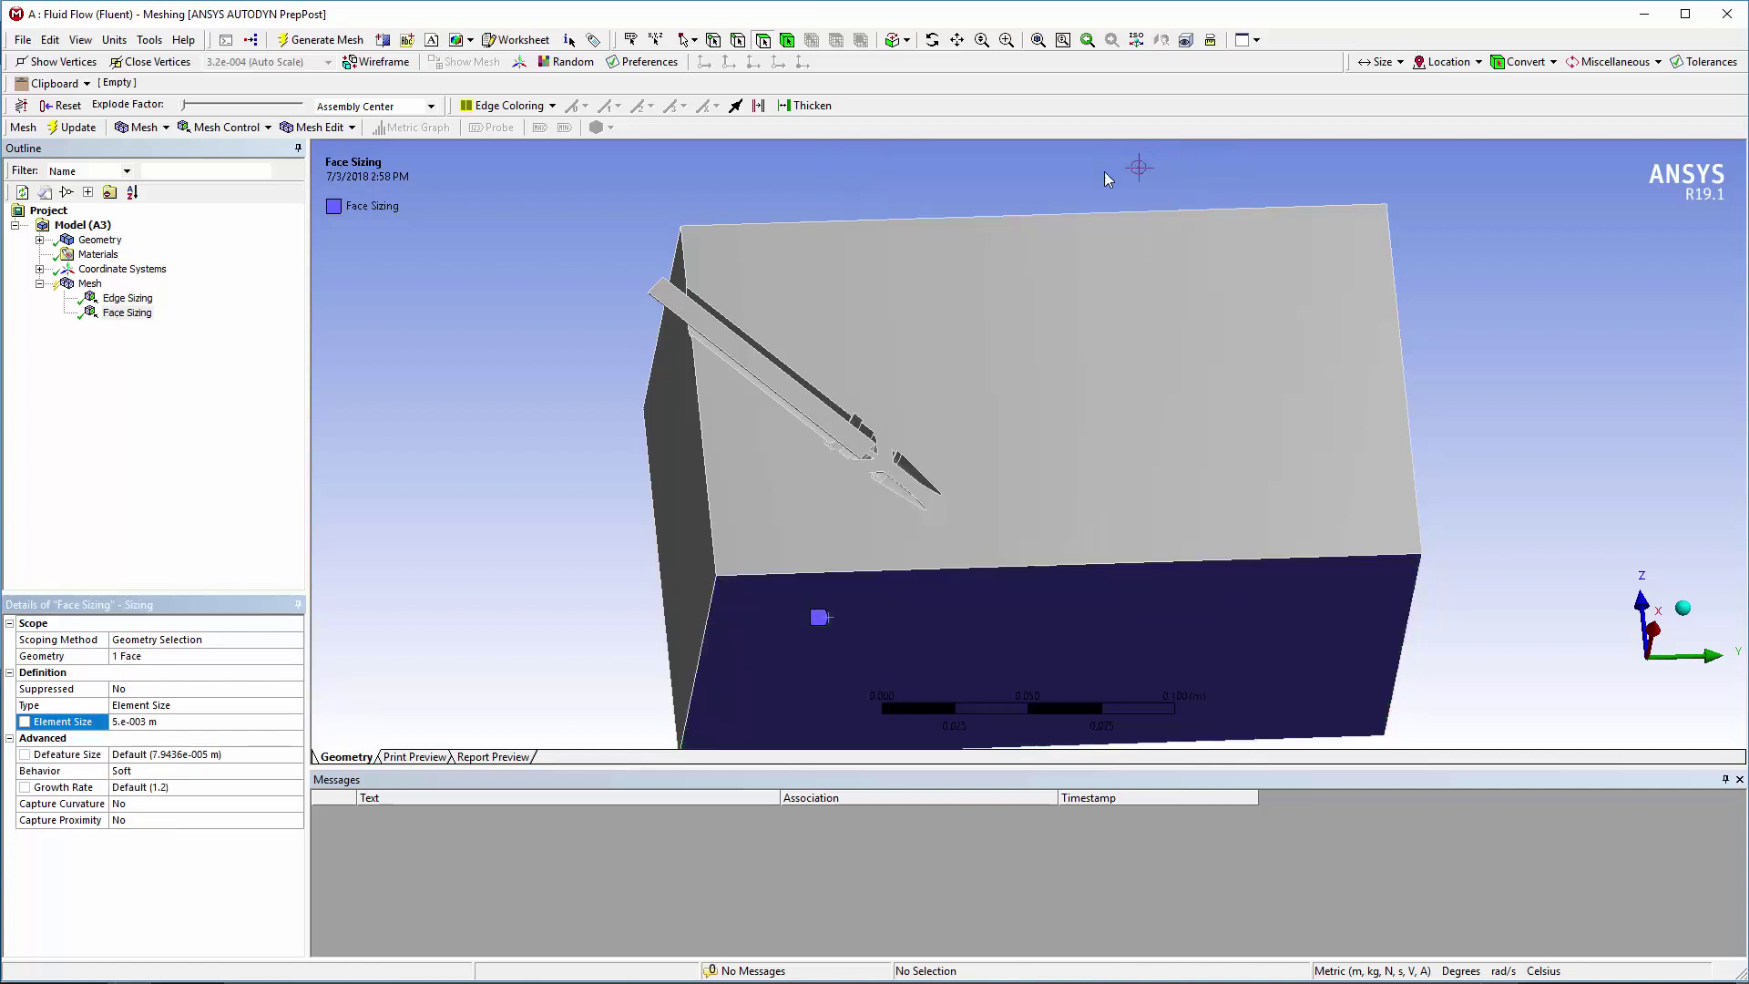
pyautogui.moveTo(1107, 180); pyautogui.dragTo(839, 381, button='middle')
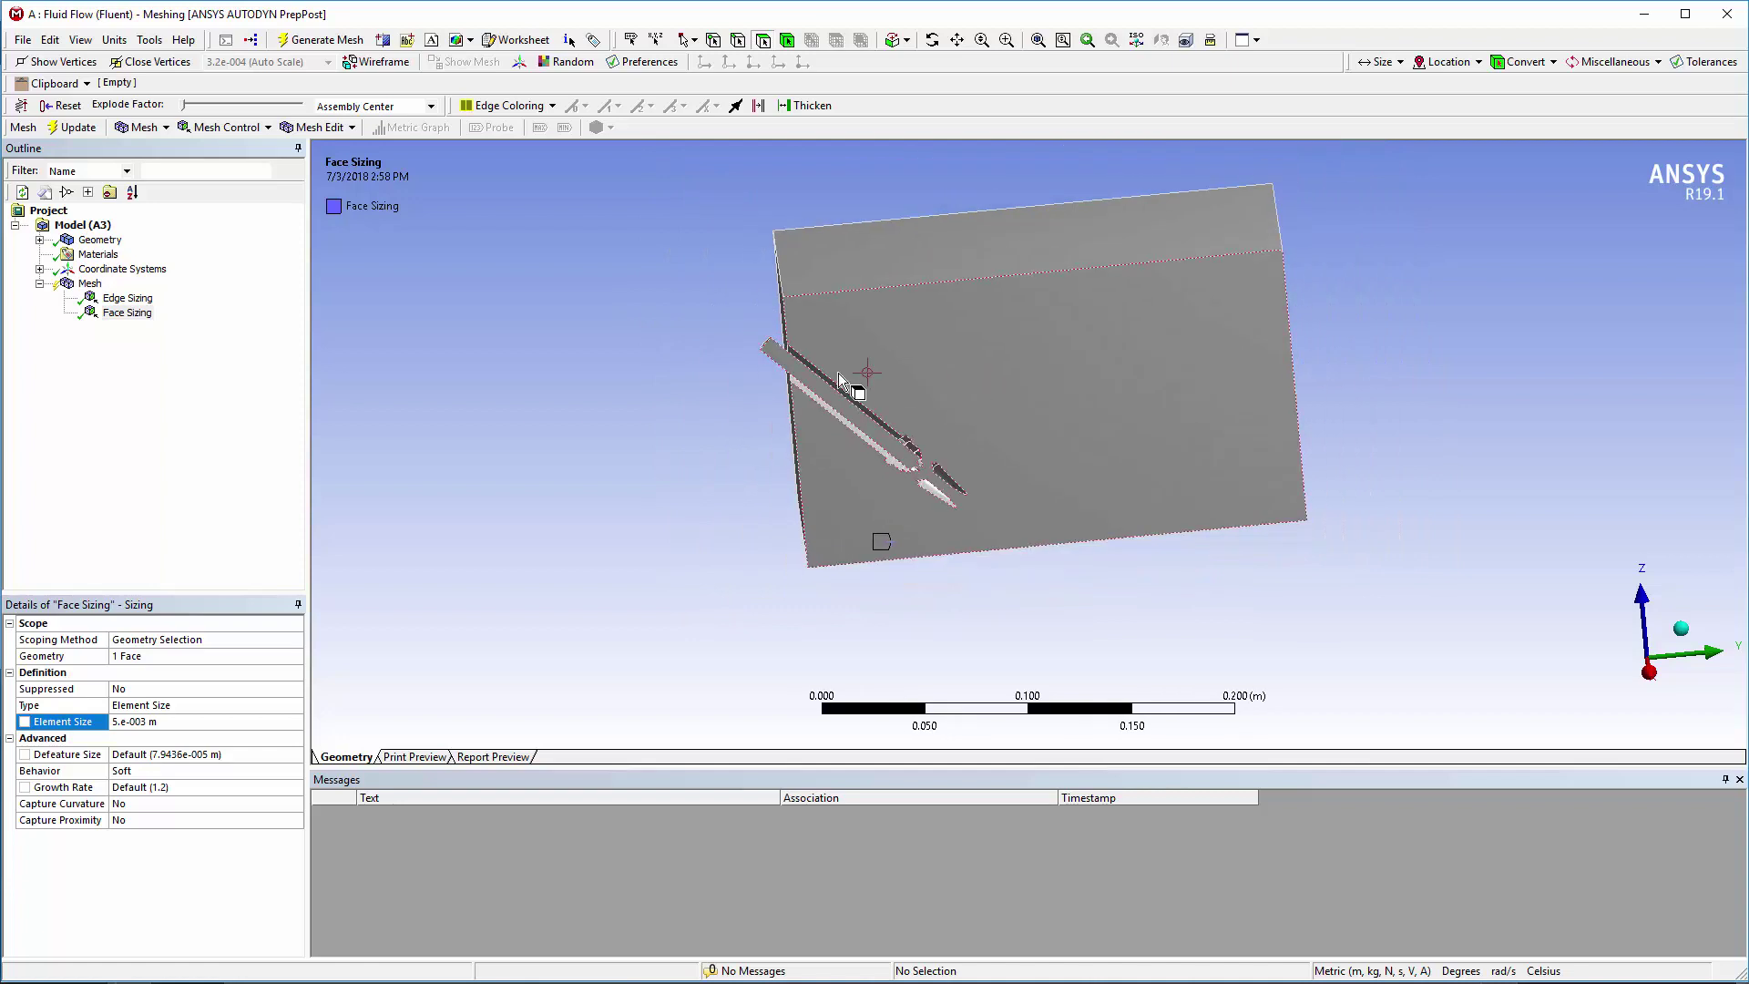
# - Insert an Inflation control scoped to the enclosure body
pyautogui.rightClick(89, 284)
pyautogui.moveTo(166, 306)
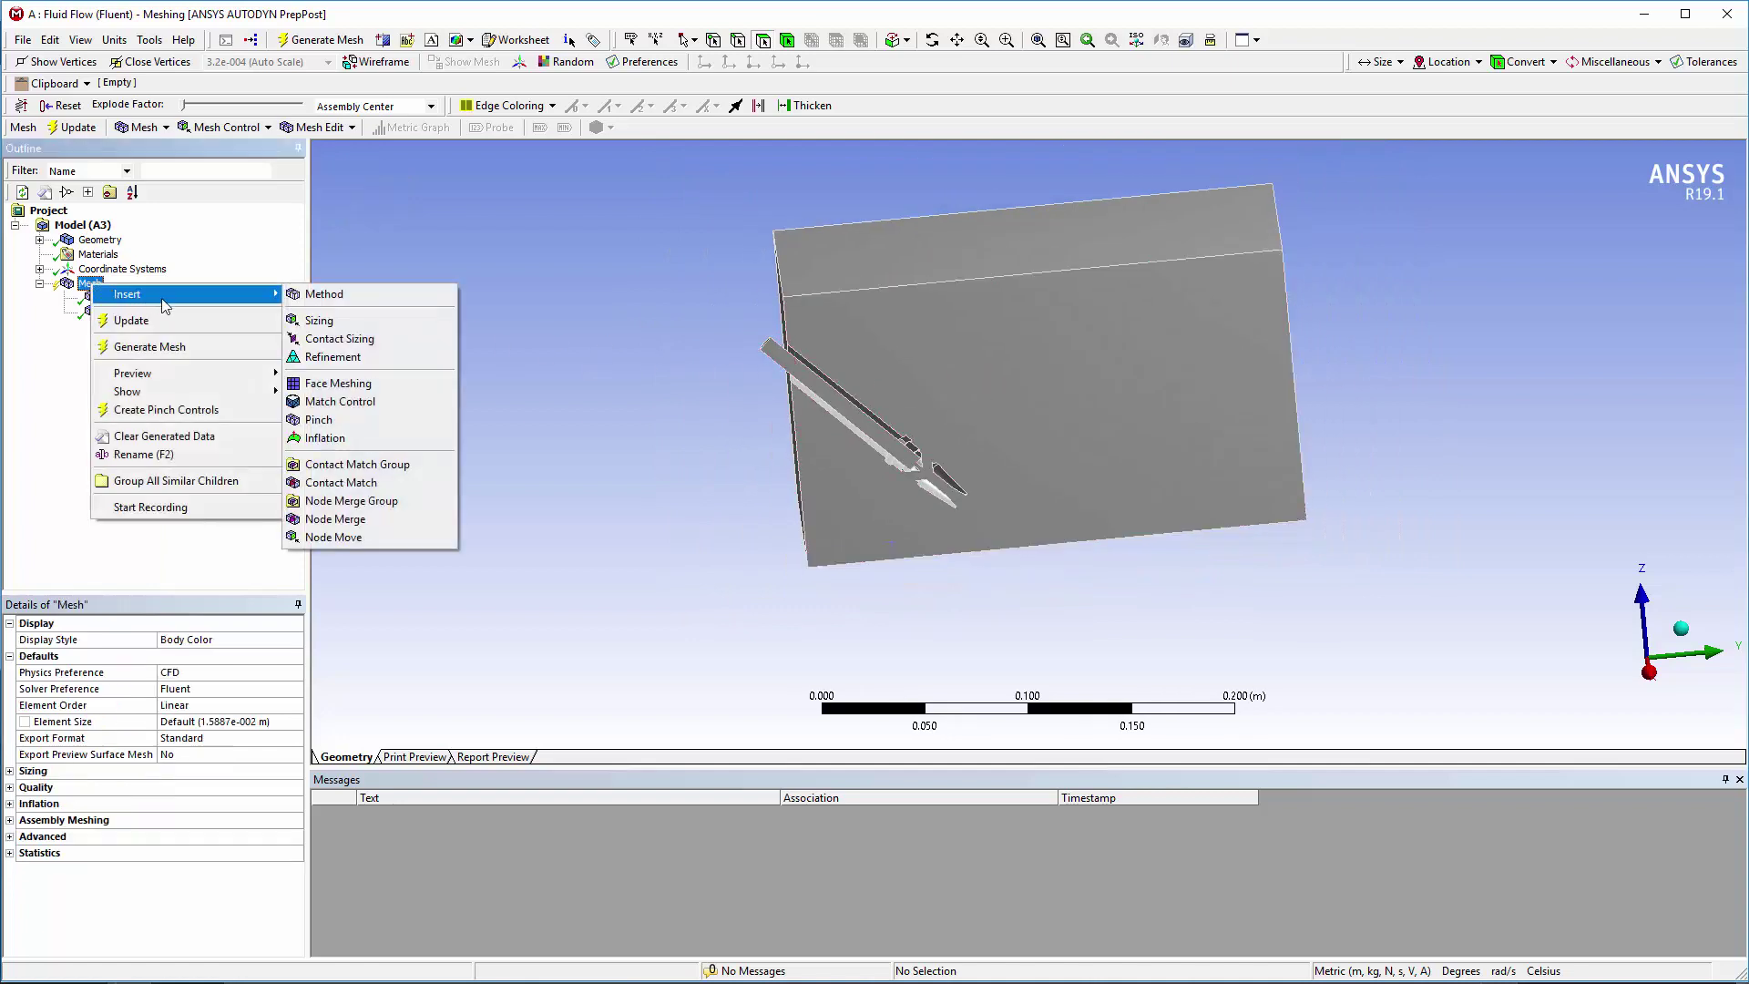
pyautogui.click(385, 437)
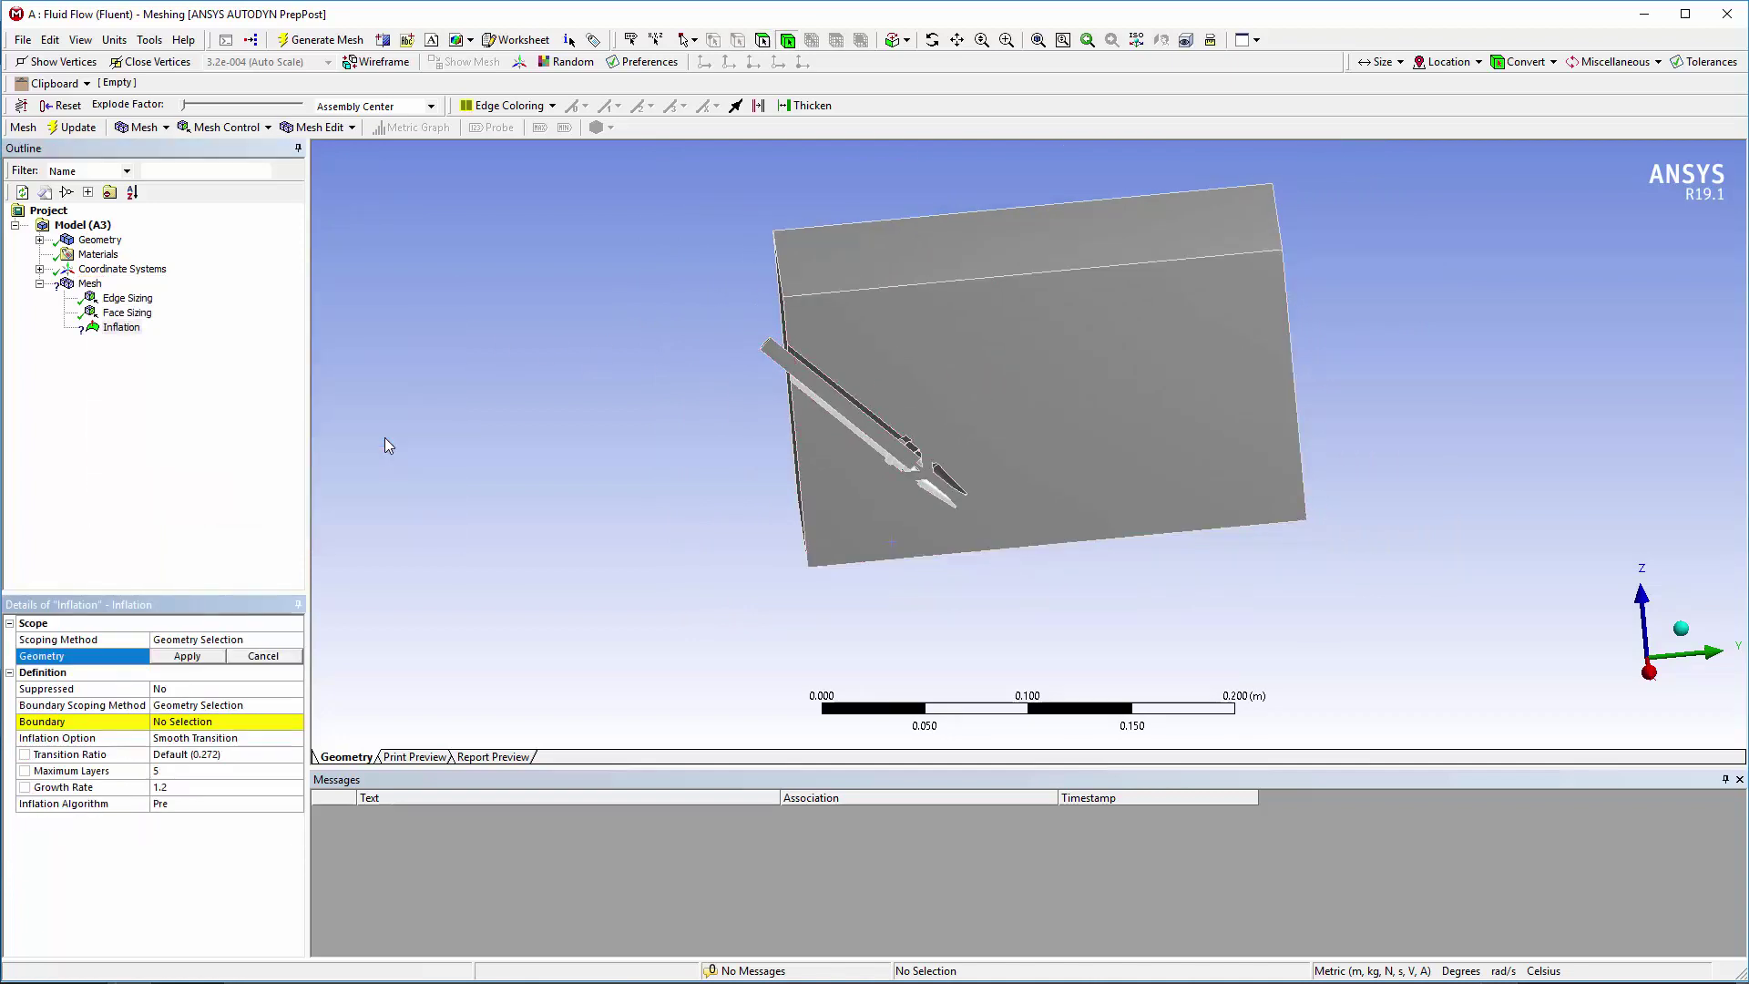
pyautogui.click(1090, 395)
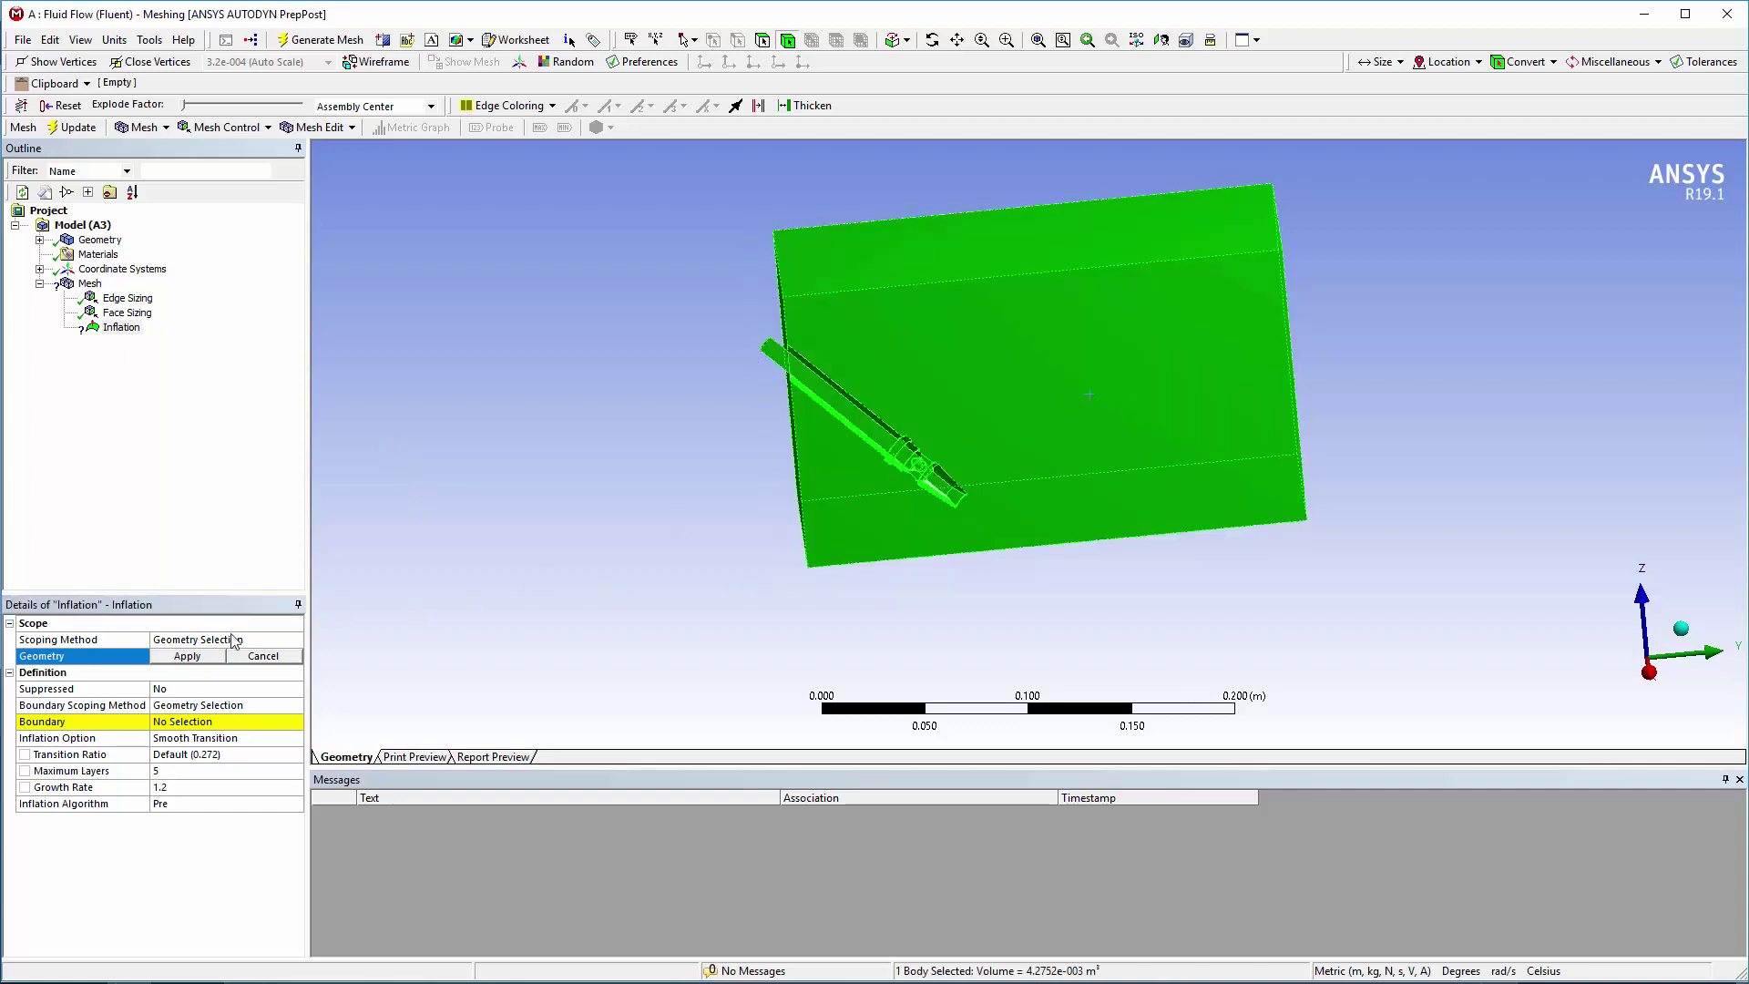
pyautogui.click(185, 657)
# - Select all body faces as the inflation boundary, then remove the six enclosure walls
pyautogui.click(194, 722)
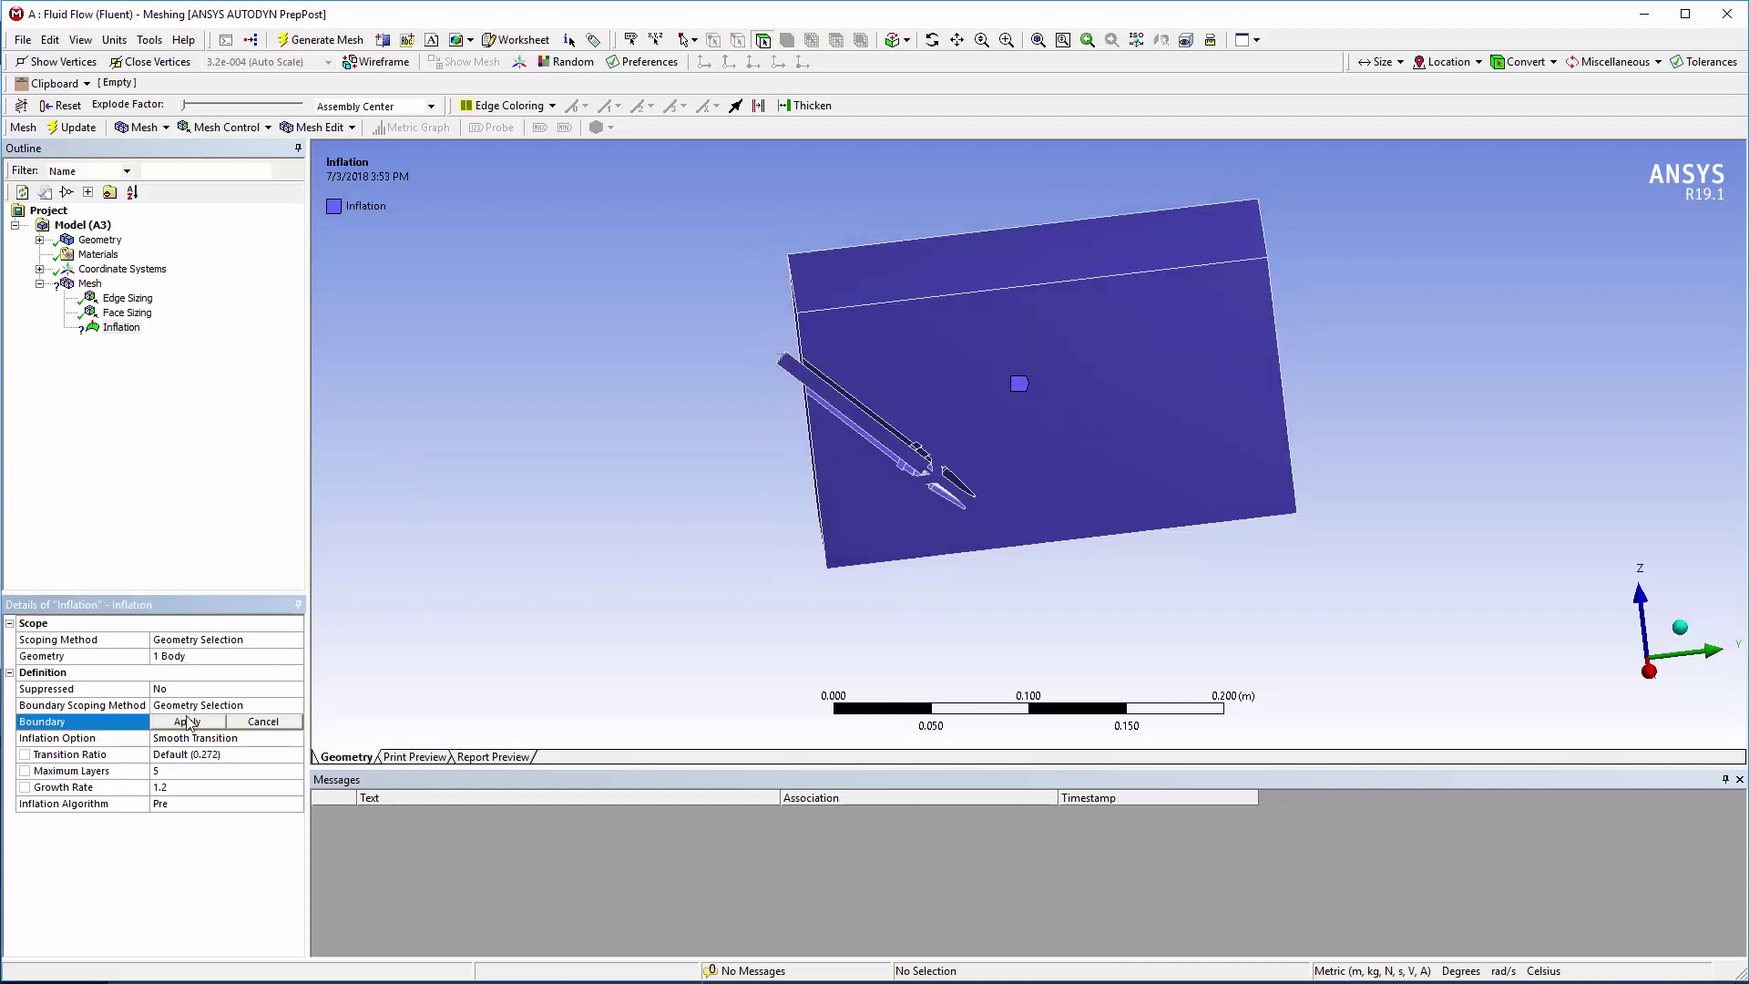
pyautogui.rightClick(641, 408)
pyautogui.click(734, 665)
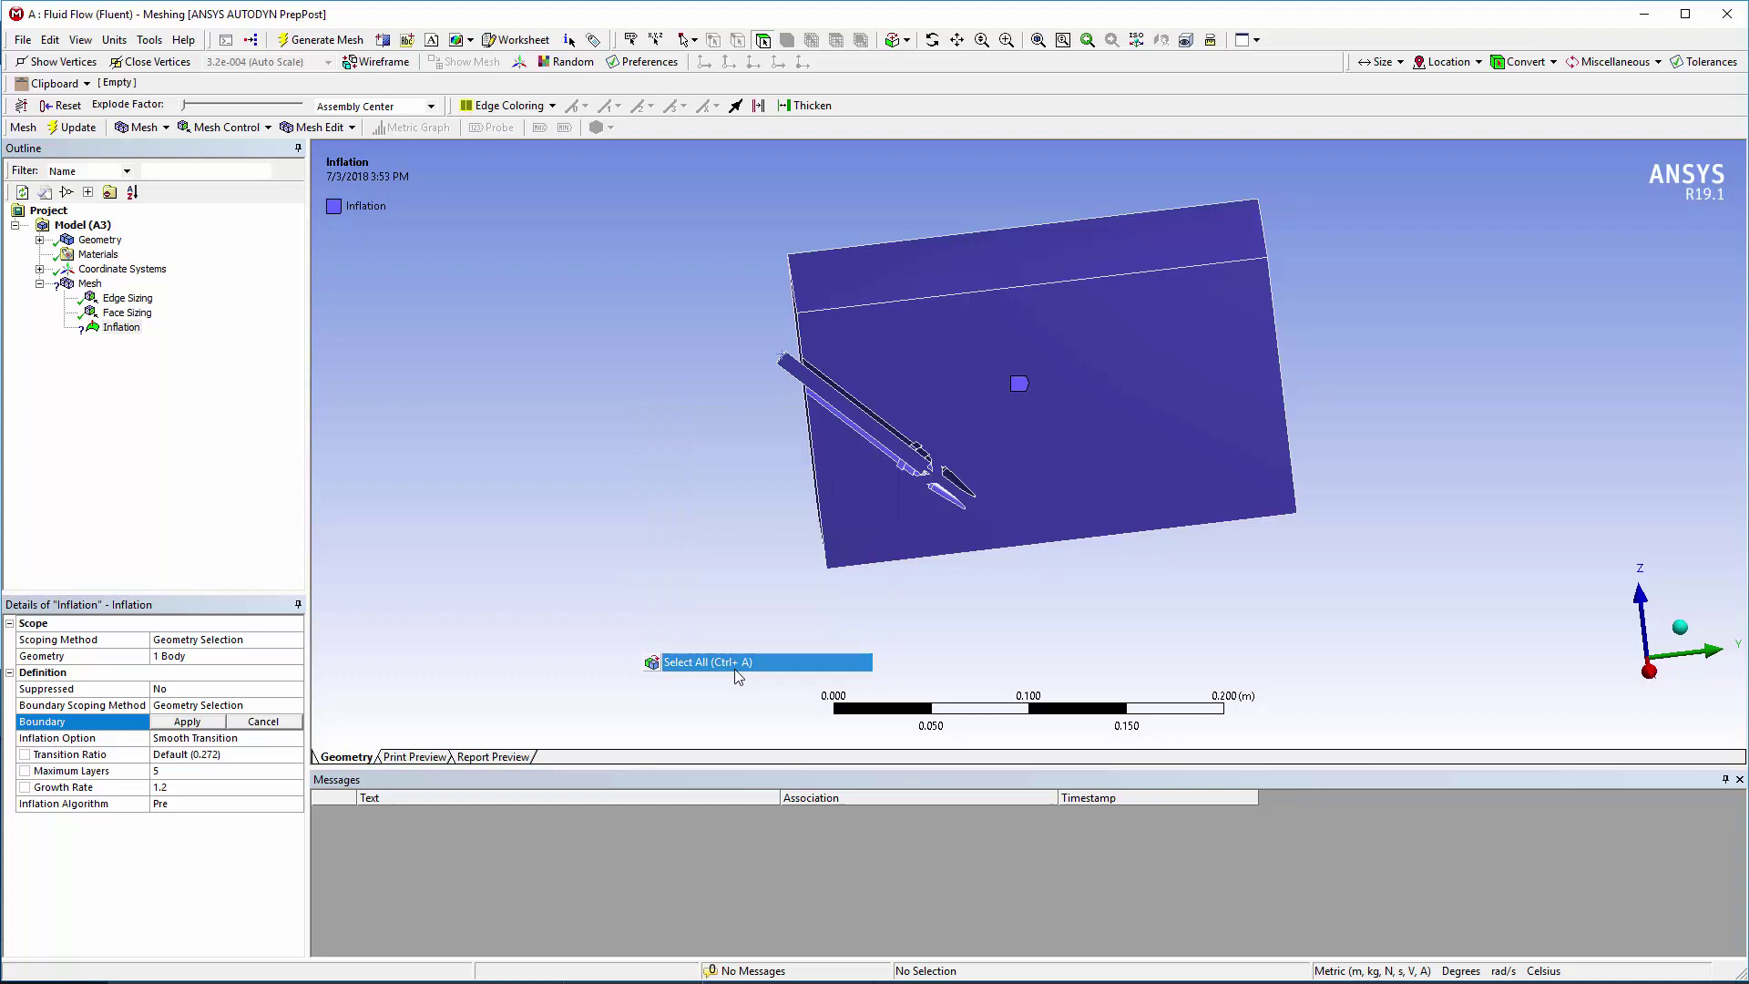
pyautogui.moveTo(806, 392); pyautogui.dragTo(892, 421, button='middle')
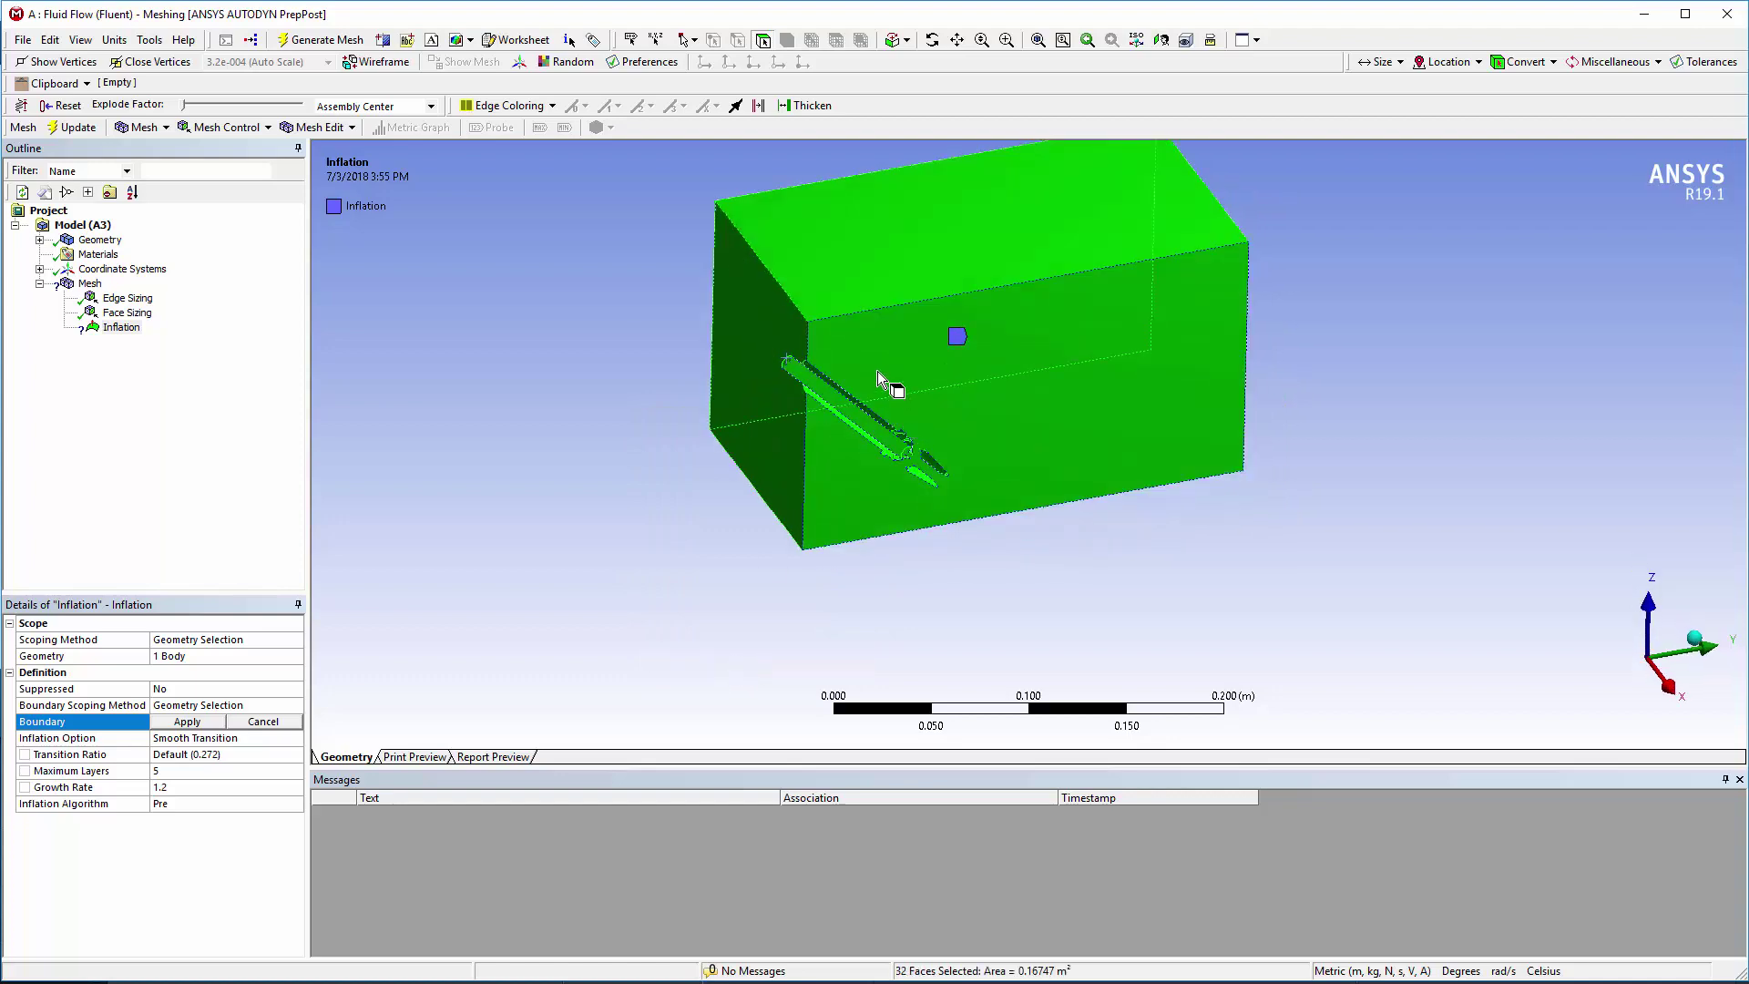
pyautogui.keyDown('ctrl'); pyautogui.click(878, 378); pyautogui.keyUp('ctrl')
pyautogui.keyDown('ctrl'); pyautogui.click(765, 428); pyautogui.keyUp('ctrl')
pyautogui.keyDown('ctrl'); pyautogui.click(926, 277); pyautogui.keyUp('ctrl')
pyautogui.moveTo(898, 320); pyautogui.dragTo(1184, 318, button='middle')
pyautogui.keyDown('ctrl'); pyautogui.click(796, 332); pyautogui.keyUp('ctrl')
pyautogui.keyDown('ctrl'); pyautogui.click(671, 415); pyautogui.keyUp('ctrl')
pyautogui.keyDown('ctrl'); pyautogui.click(1014, 468); pyautogui.keyUp('ctrl')
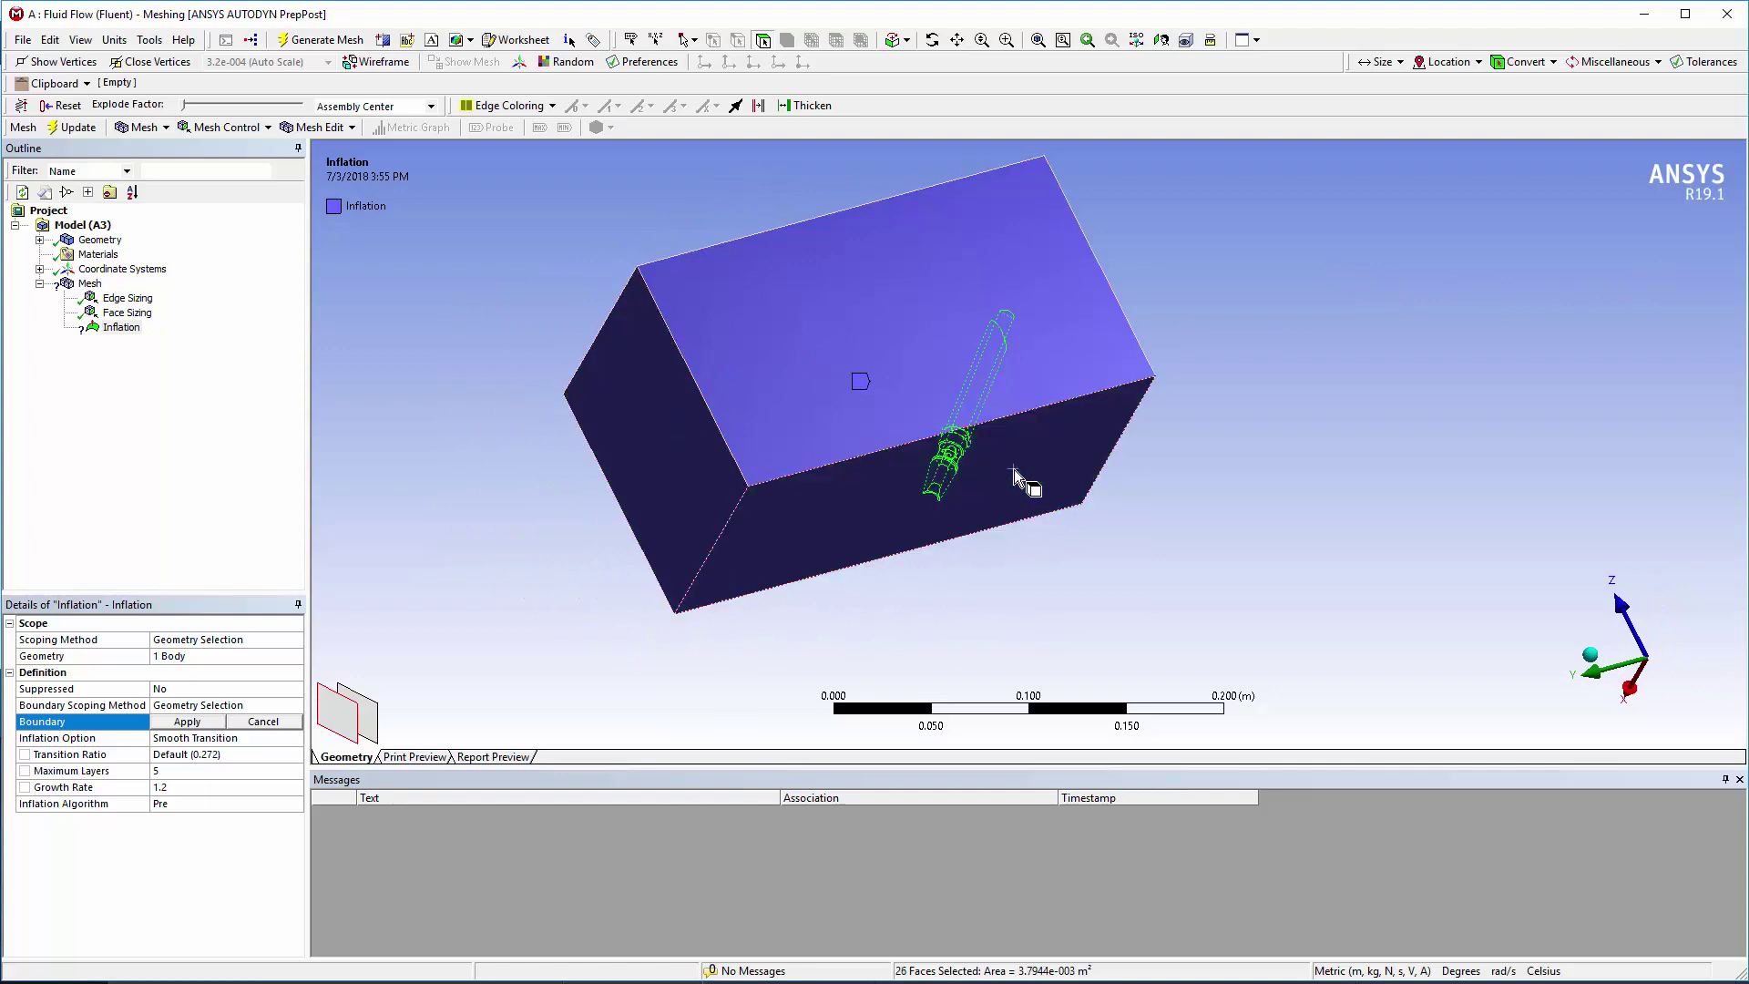
# - Deselect the pipe-tip face and apply the remaining 25 nozzle faces as the boundary
pyautogui.moveTo(910, 371); pyautogui.dragTo(253, 425, button='middle')
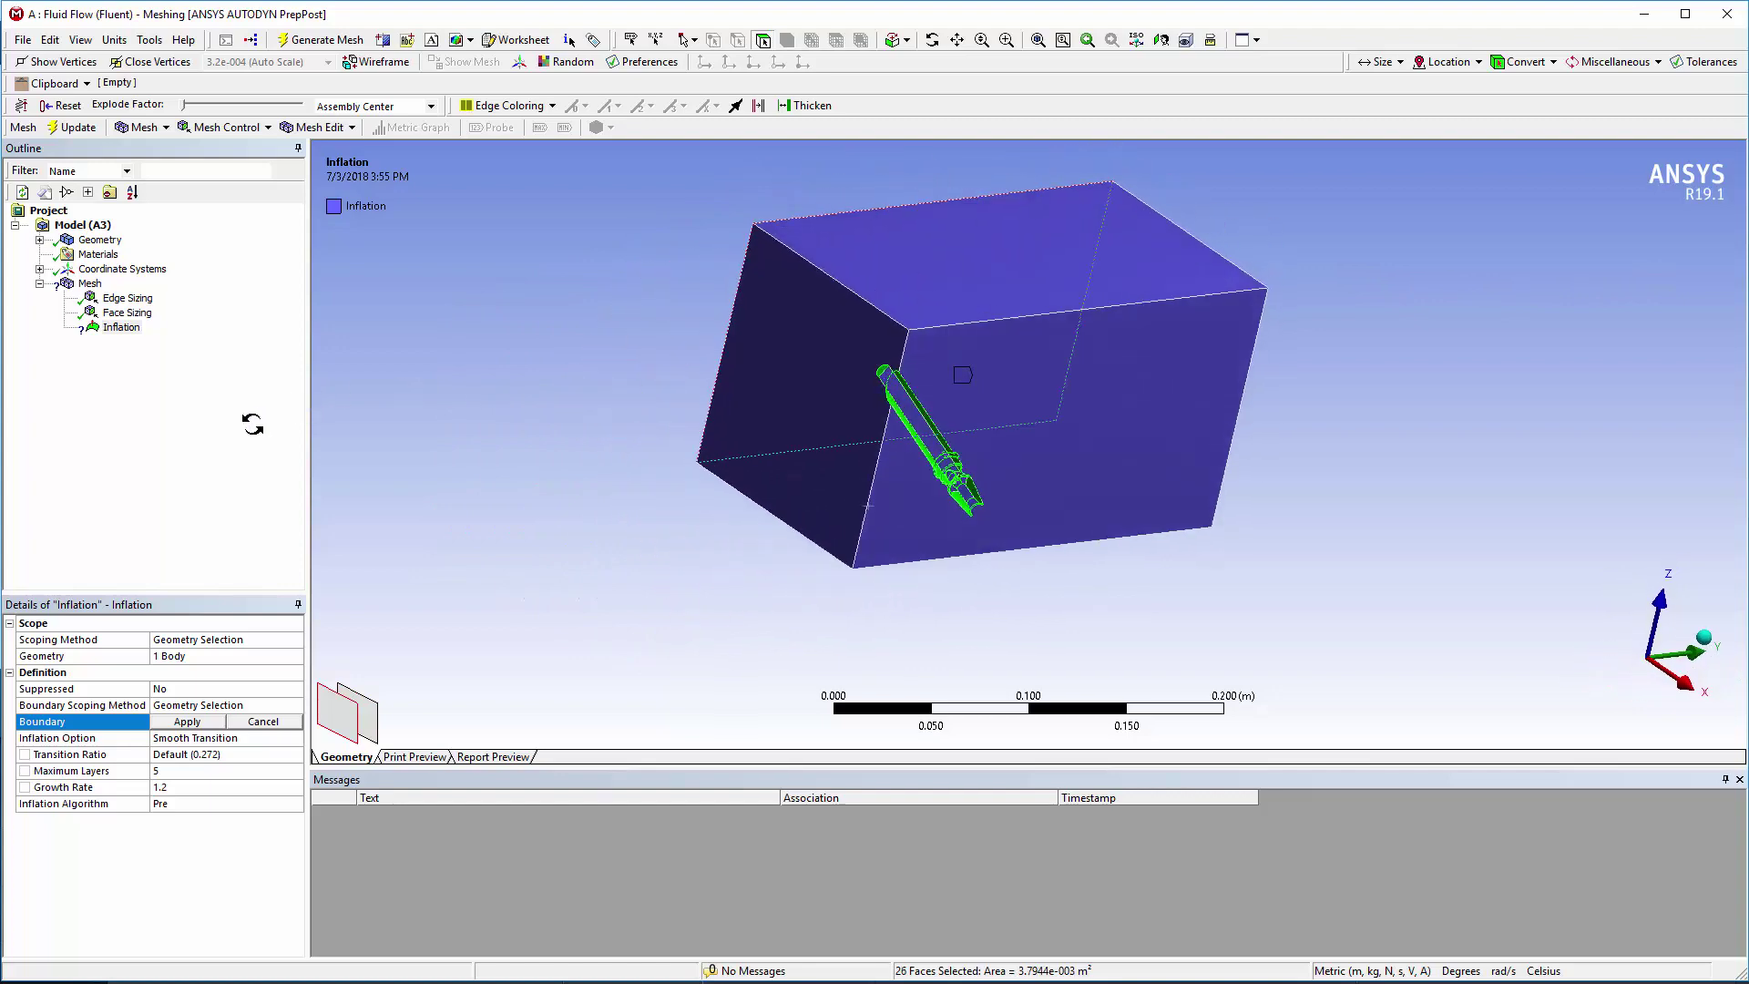
pyautogui.scroll(5, 851, 392)
pyautogui.keyDown('ctrl'); pyautogui.click(922, 362); pyautogui.keyUp('ctrl')
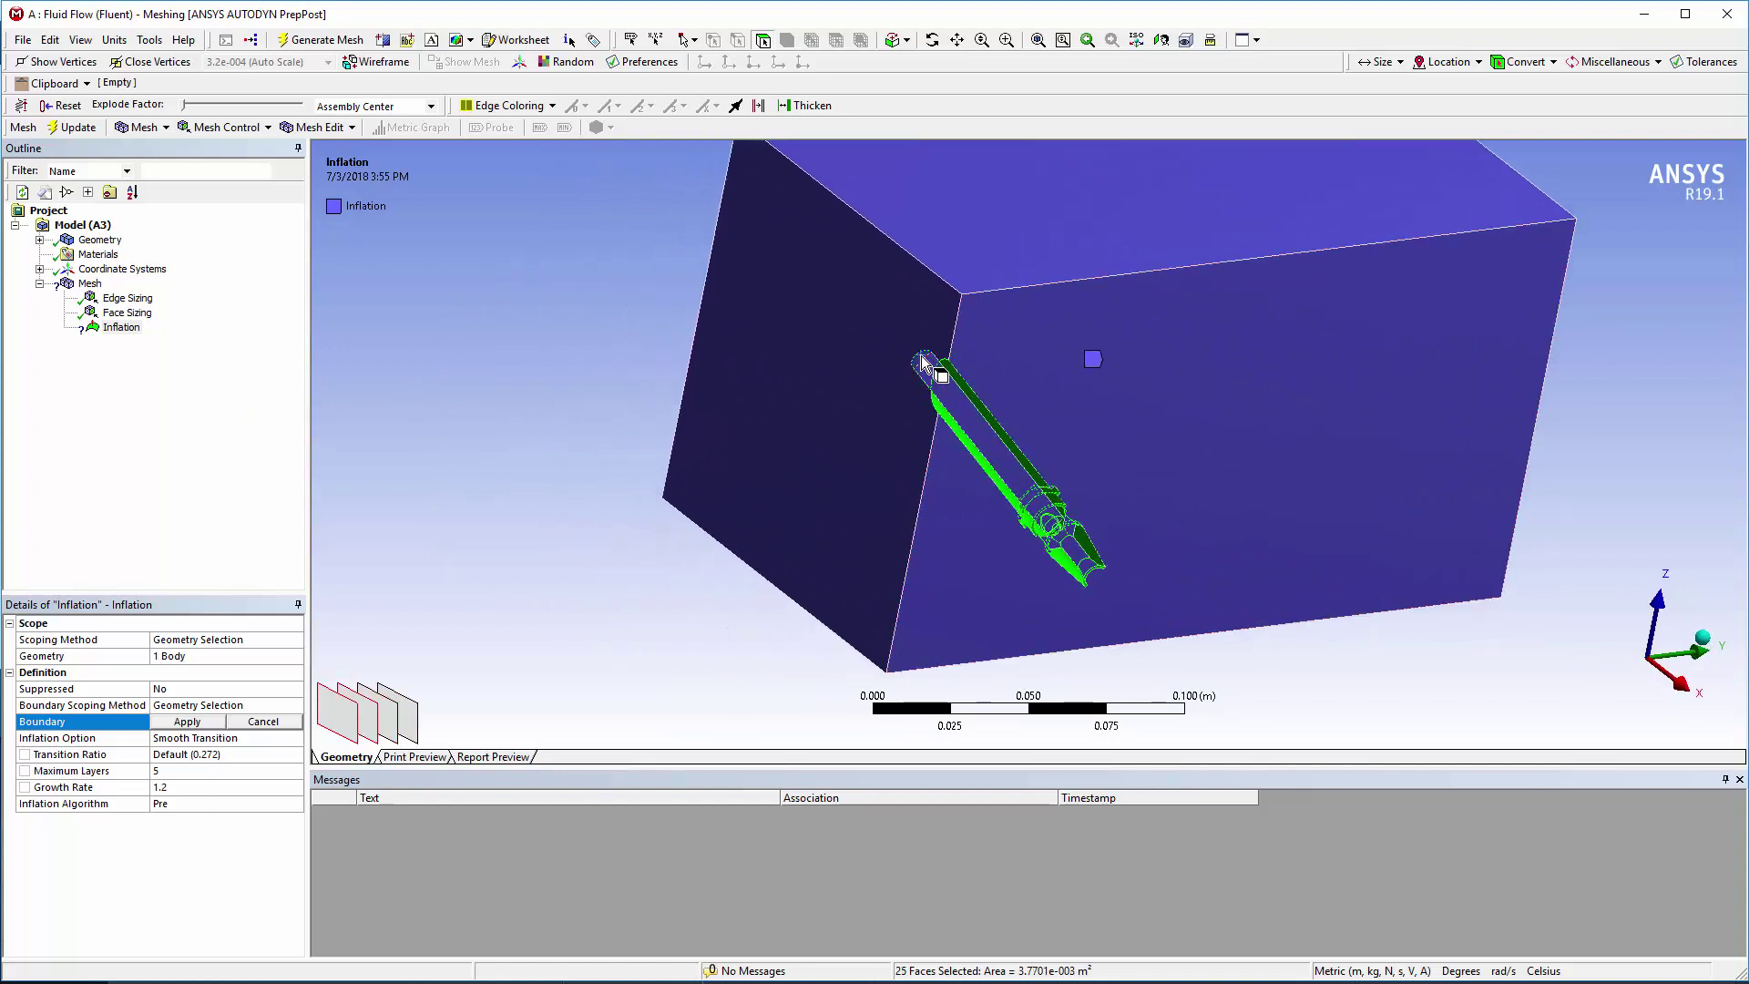
pyautogui.click(168, 722)
pyautogui.moveTo(1047, 423); pyautogui.dragTo(642, 301, button='middle')
# - Generate the mesh and zoom in to inspect it around the nozzle tip
pyautogui.click(329, 41)
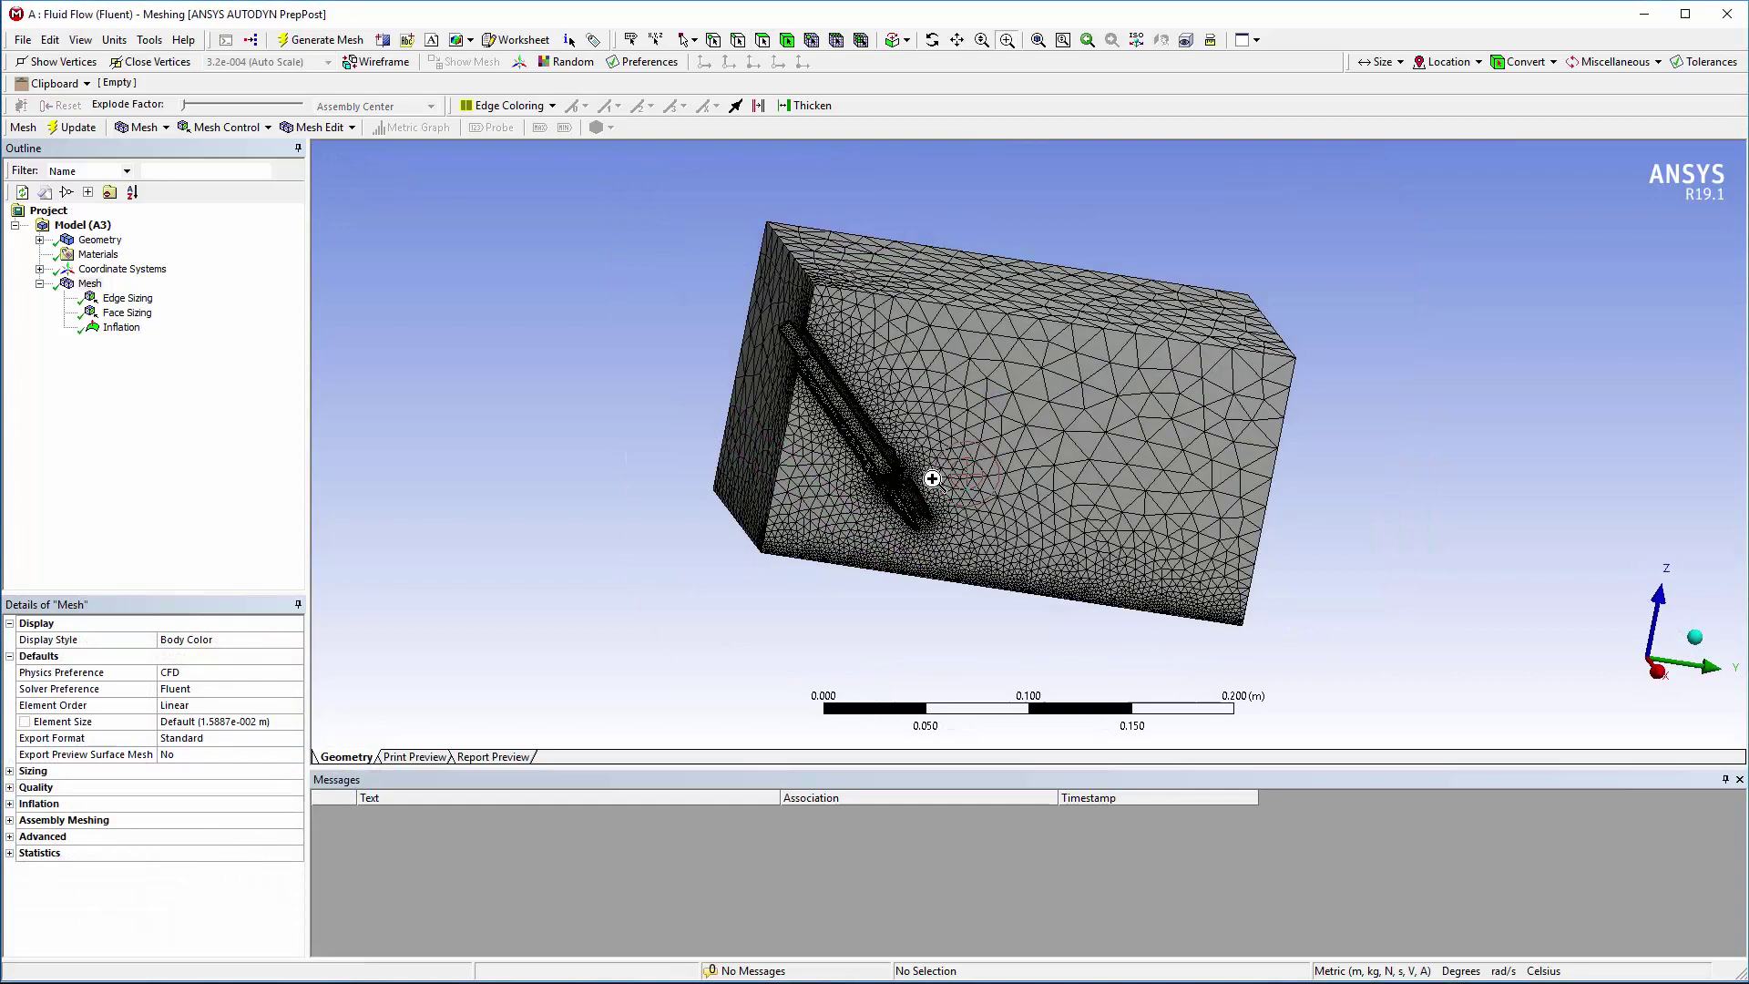
pyautogui.moveTo(935, 474); pyautogui.dragTo(870, 526, button='right')
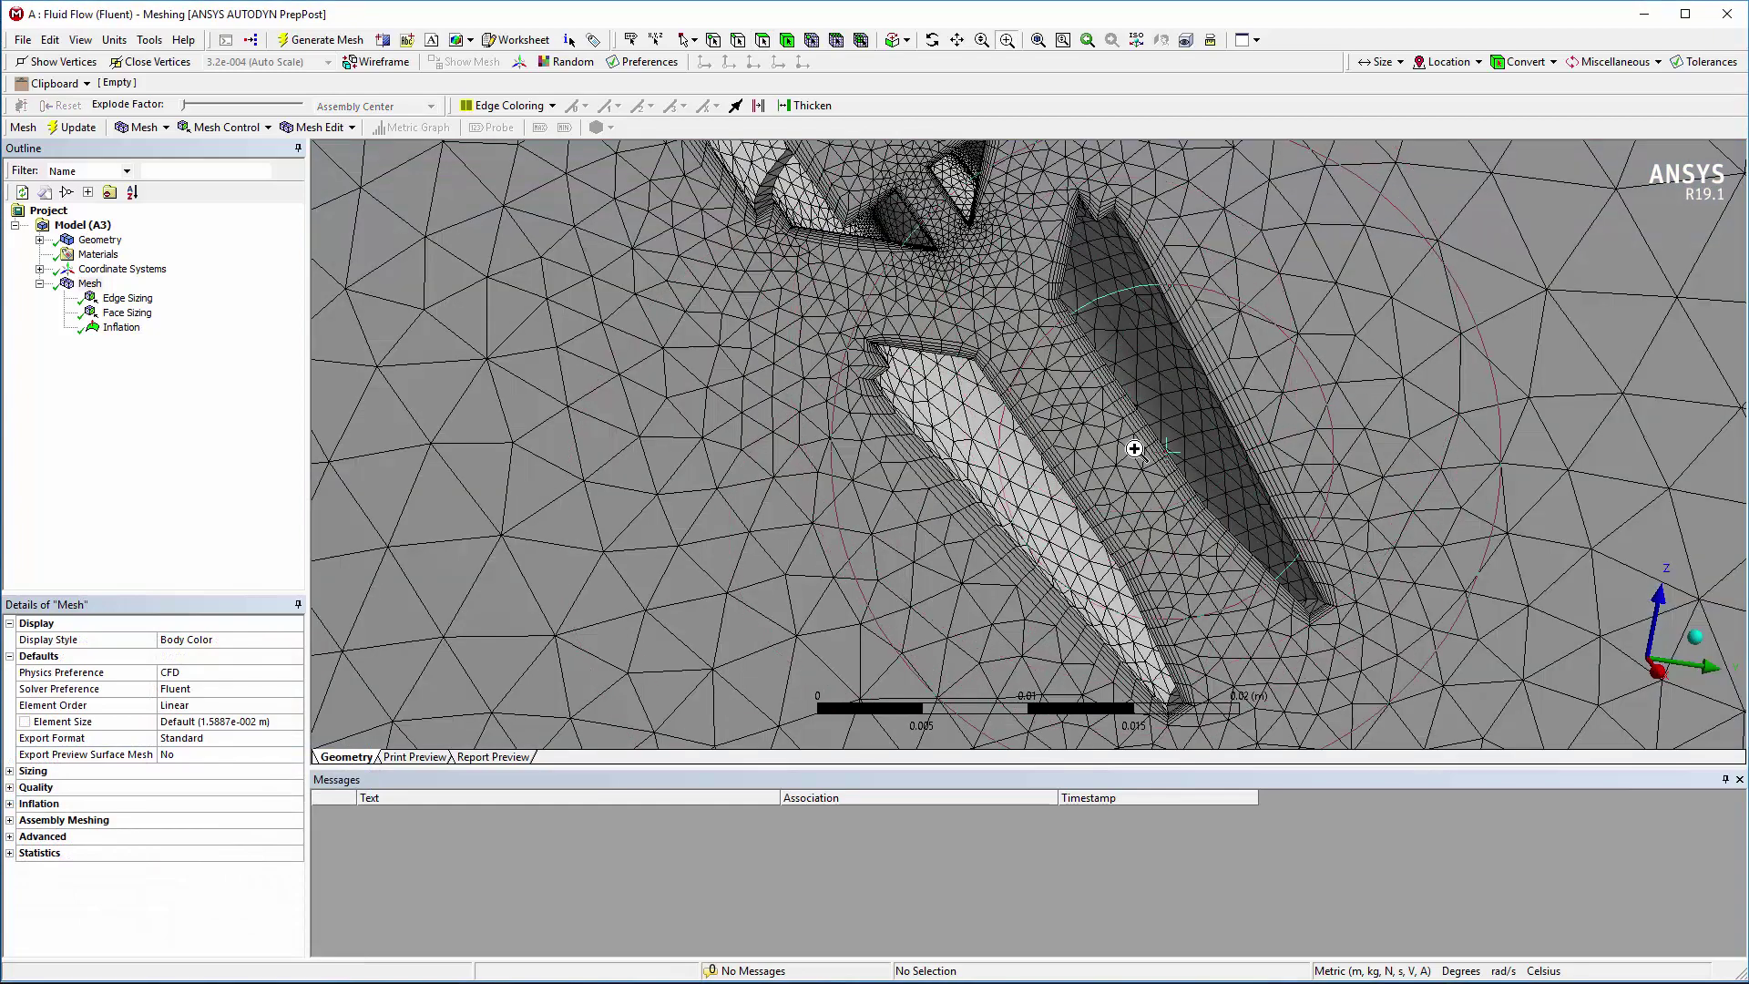
pyautogui.click(1086, 39)
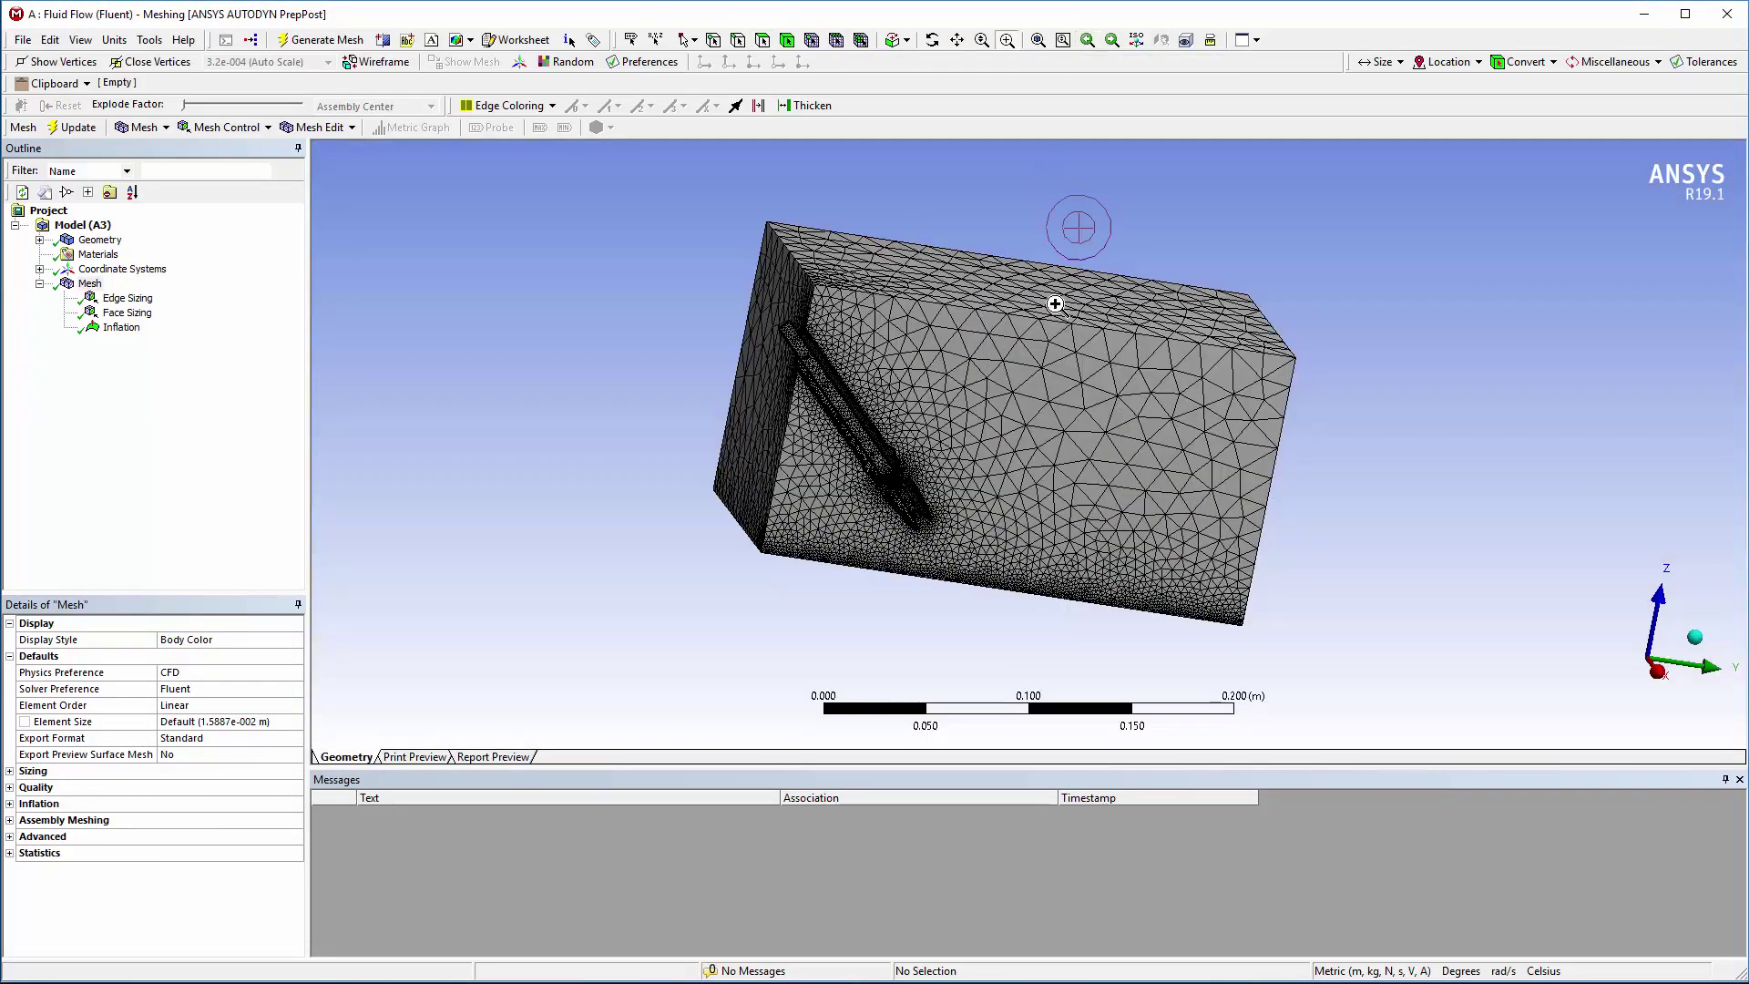
pyautogui.moveTo(1058, 445); pyautogui.dragTo(974, 450, button='middle')
pyautogui.scroll(5, 956, 460)
# - Cut the mesh with a vertical section plane and rotate to view the nozzle's inflation layers
pyautogui.click(385, 41)
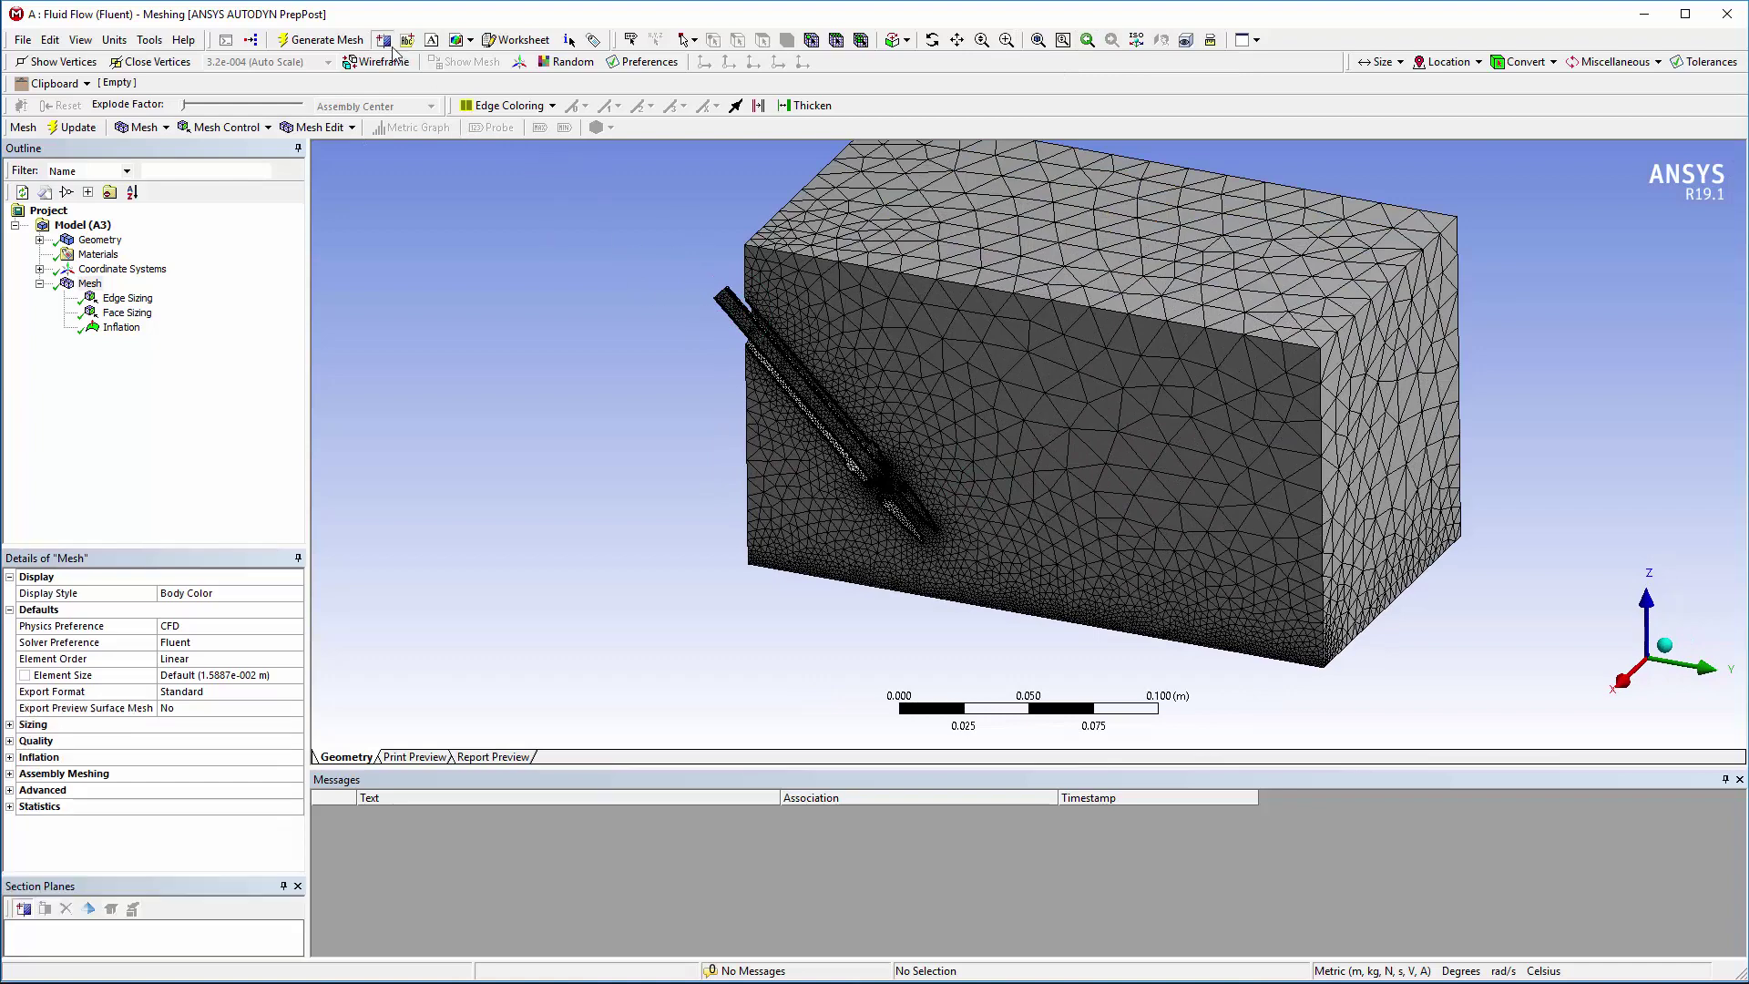
pyautogui.click(17, 908)
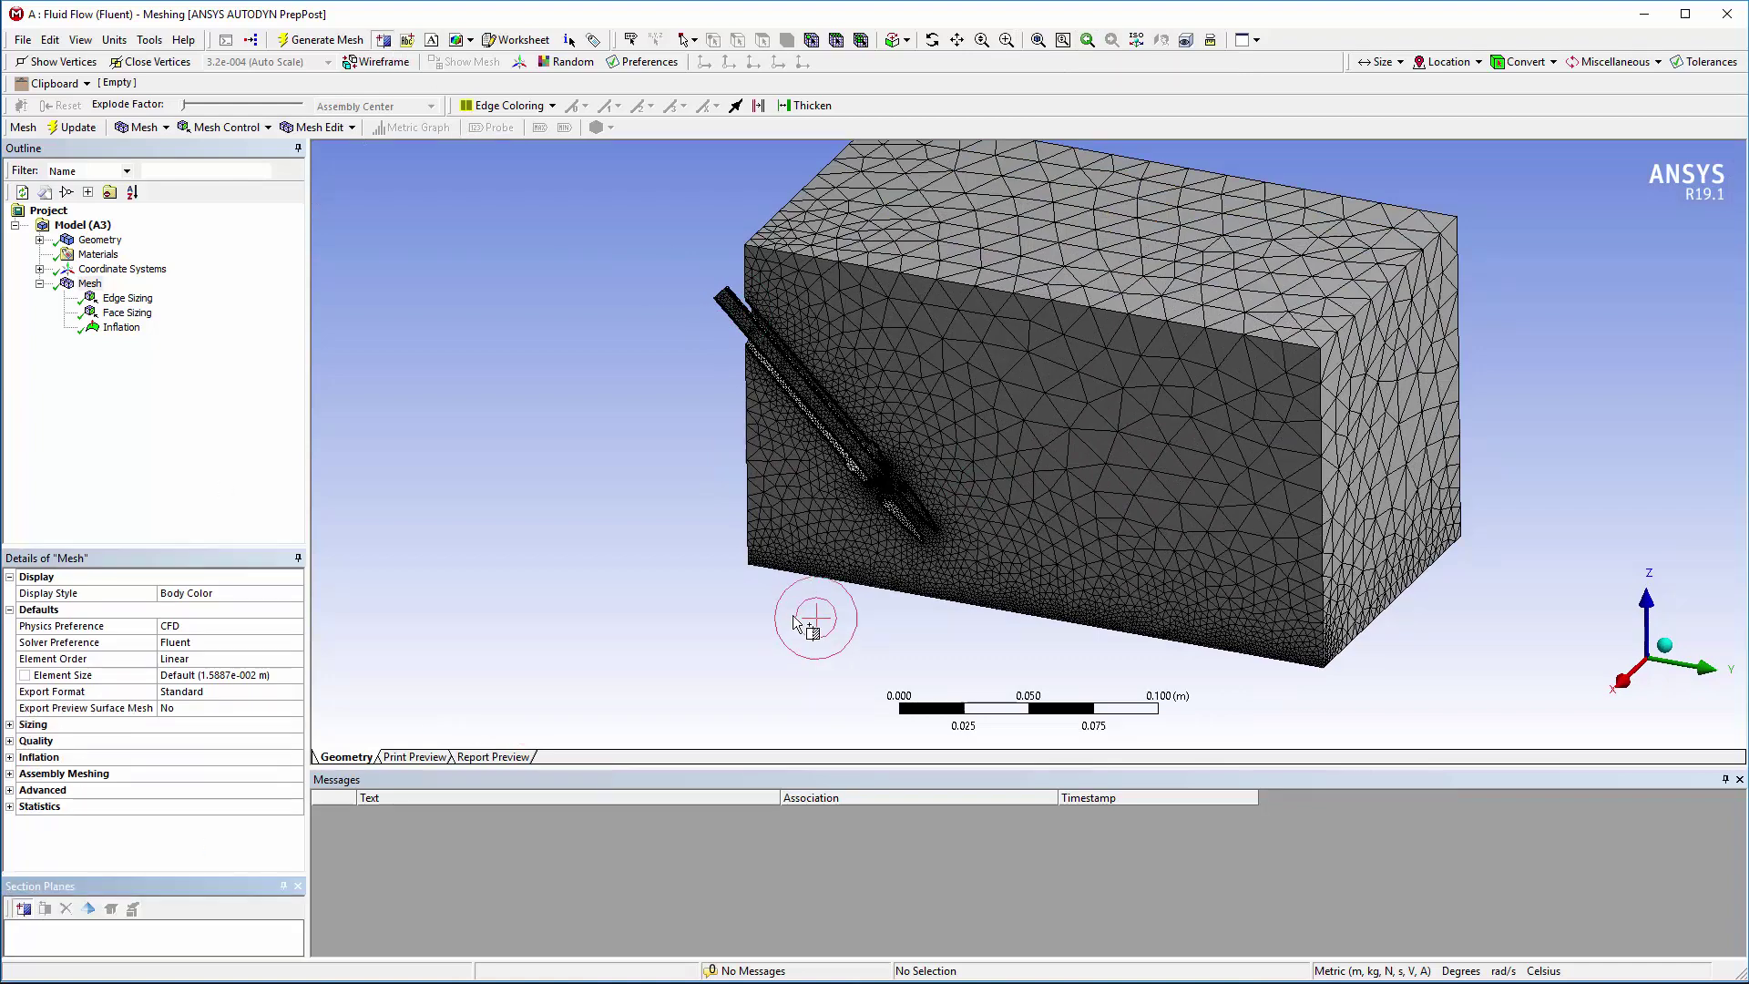
pyautogui.moveTo(860, 617); pyautogui.dragTo(894, 384)
pyautogui.moveTo(879, 473); pyautogui.dragTo(1172, 528, button='middle')
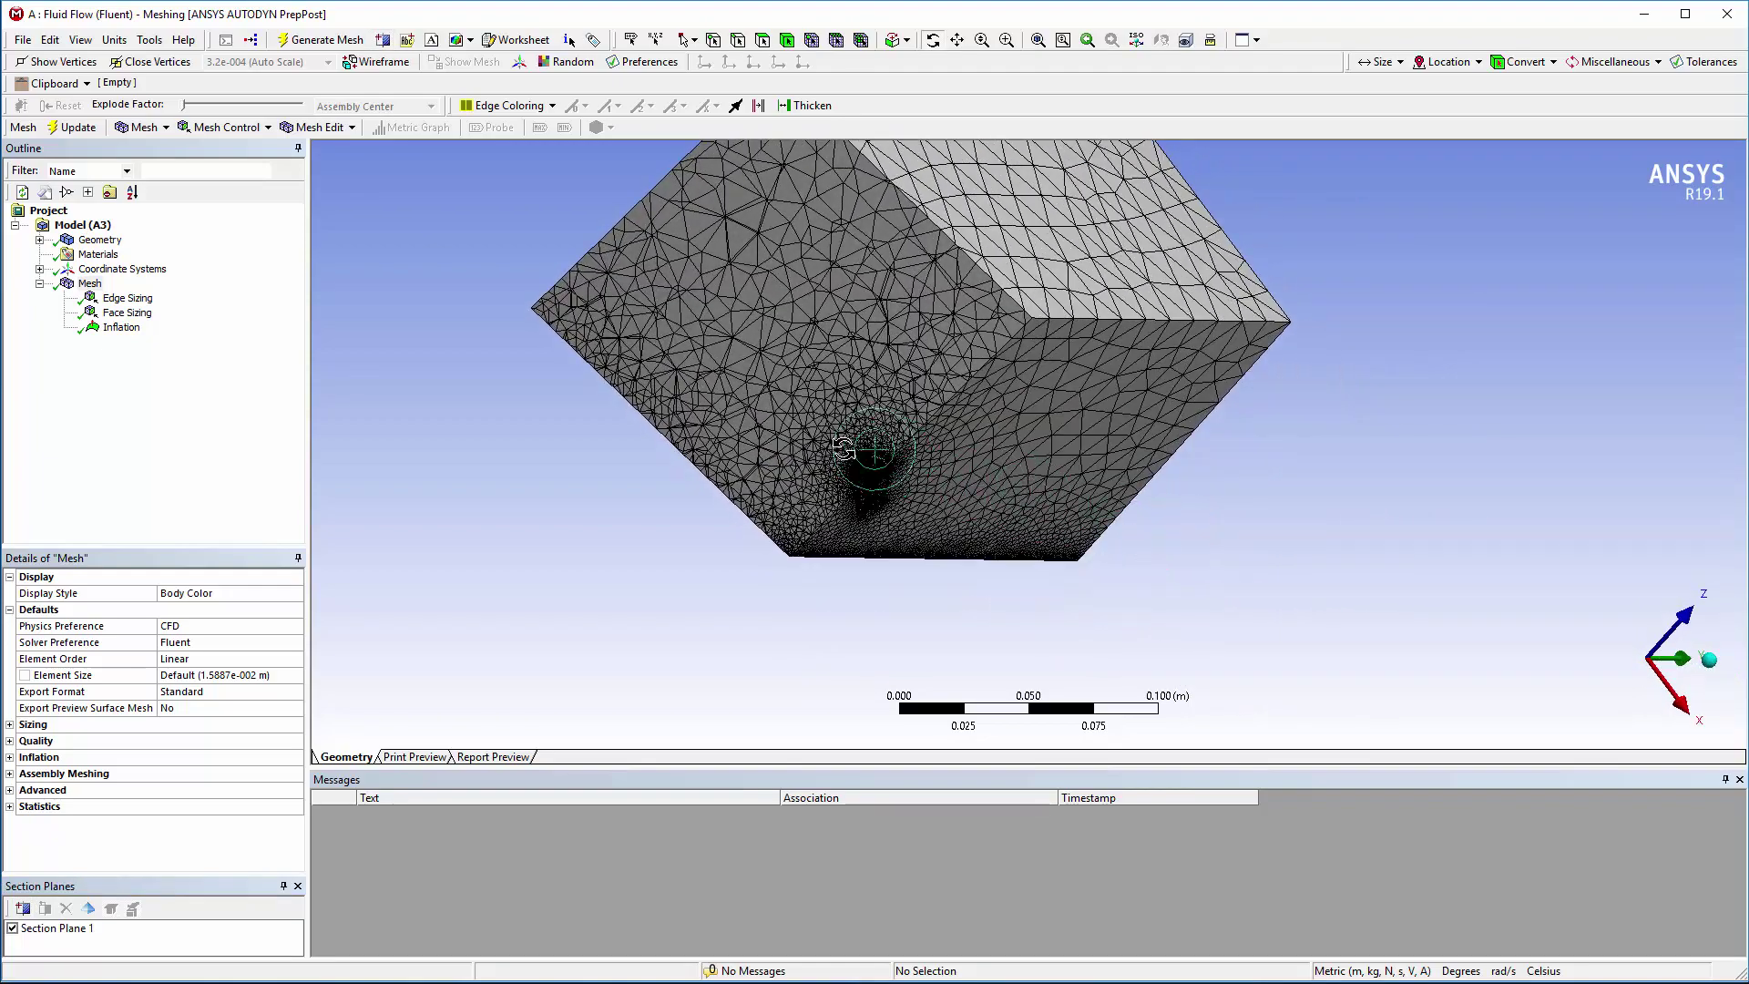
pyautogui.scroll(3, 924, 513)
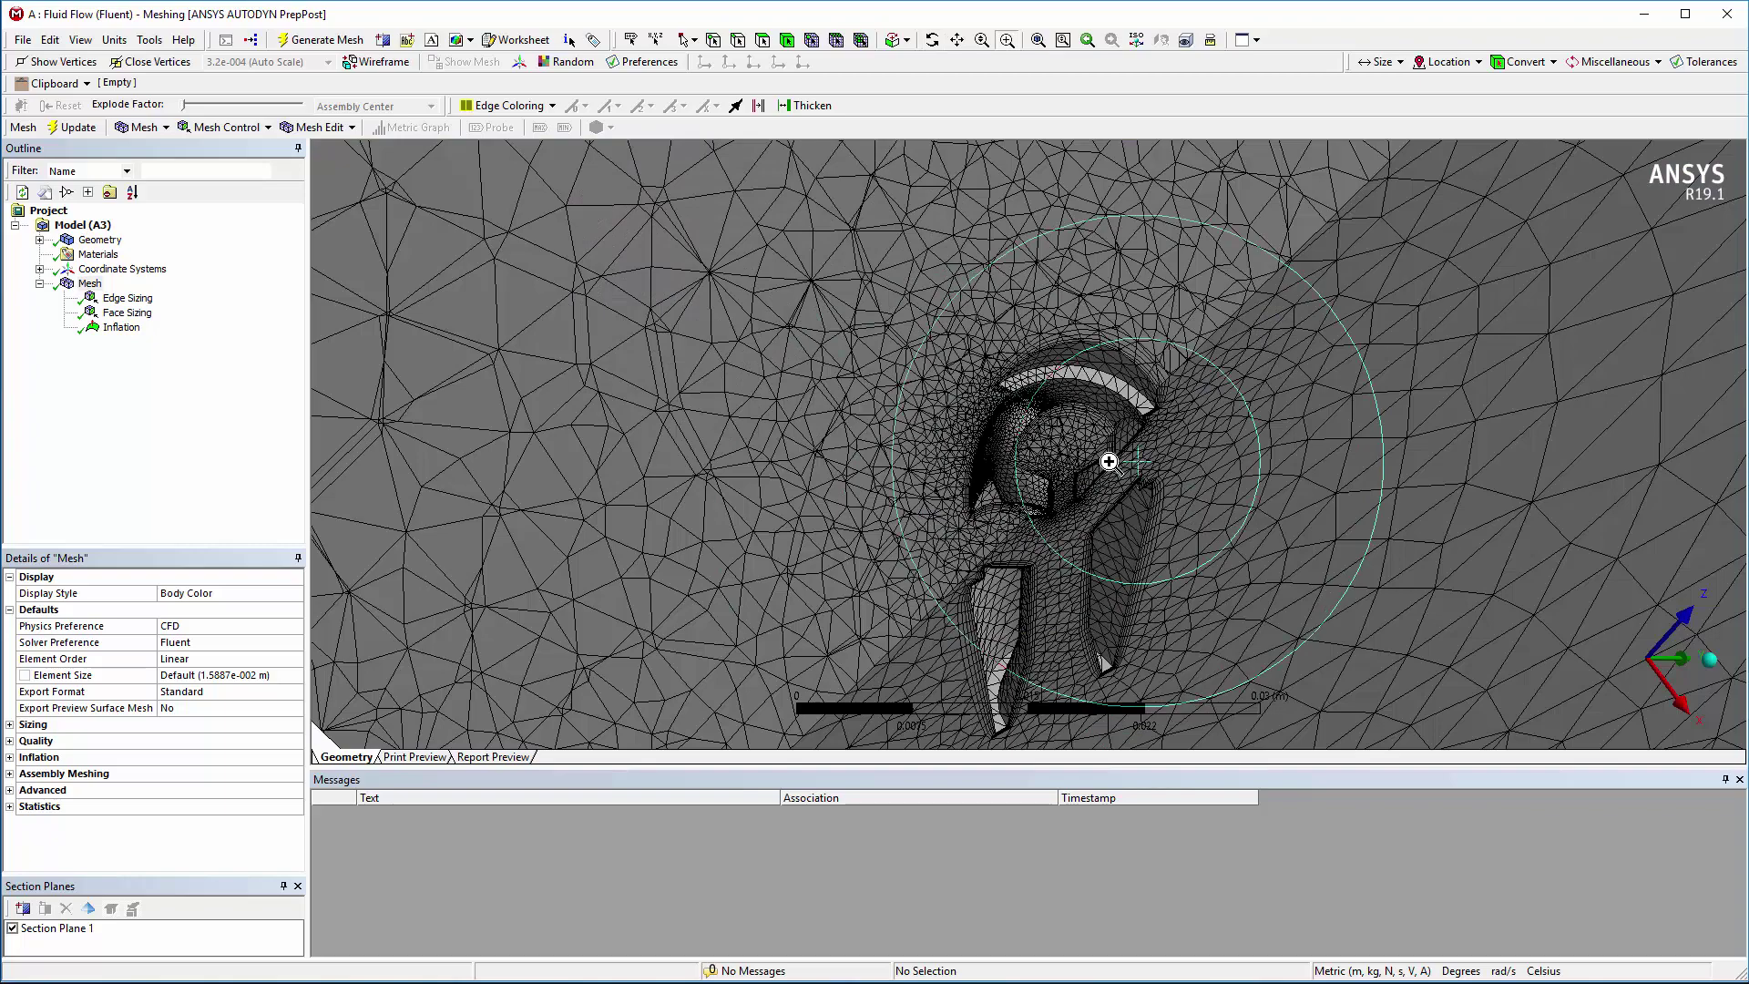
pyautogui.moveTo(1129, 453); pyautogui.dragTo(996, 390, button='middle')
# - Create the inlet, wall and symmetry named selections on the selected faces
pyautogui.click(993, 379)
pyautogui.rightClick(992, 379)
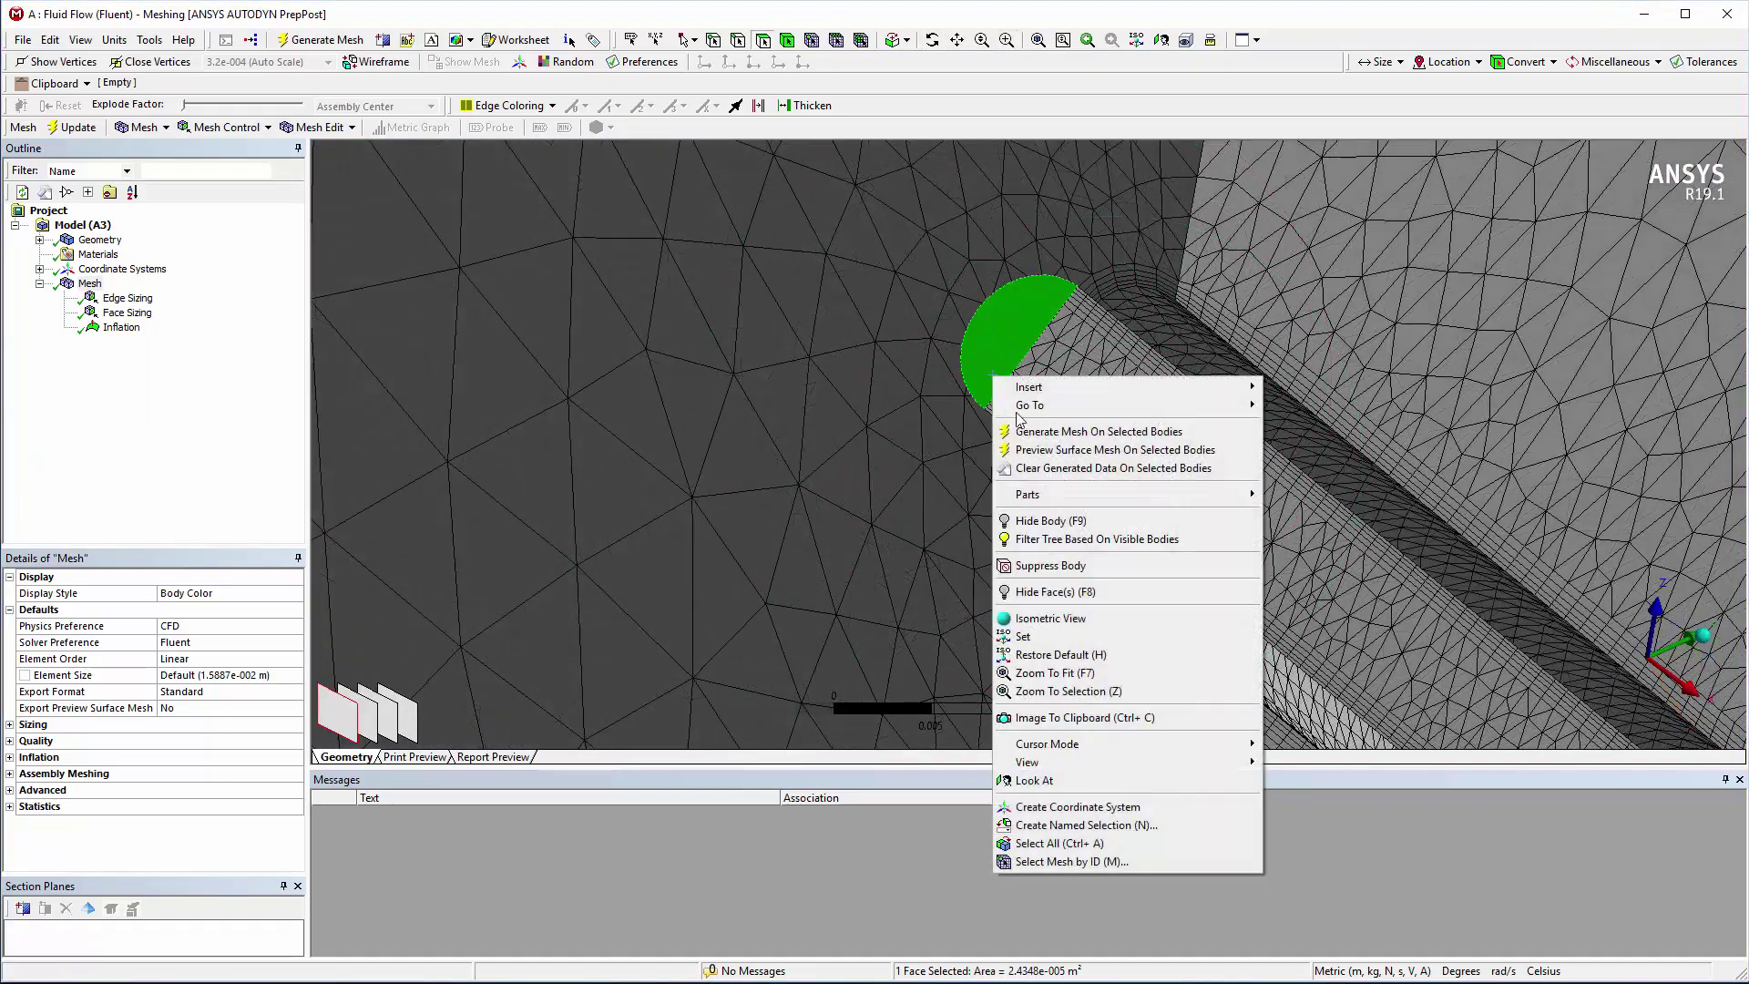
pyautogui.click(1197, 818)
pyautogui.write('inlet')
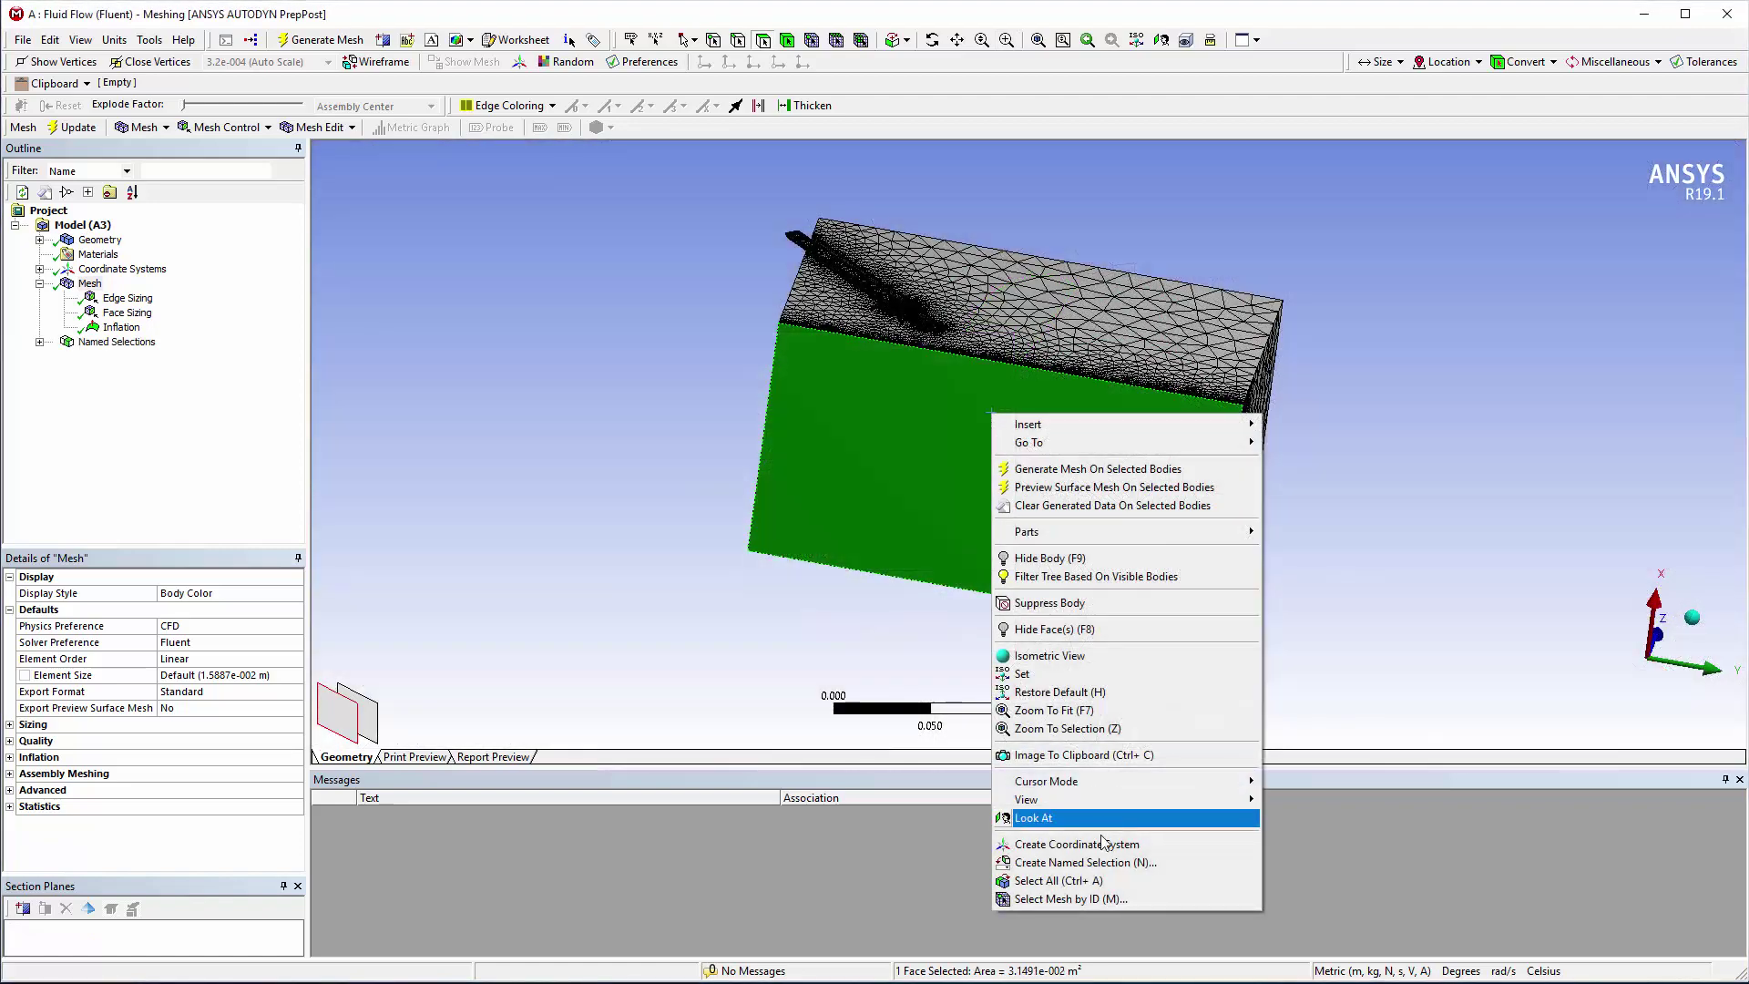
pyautogui.click(1184, 819)
pyautogui.write('wall')
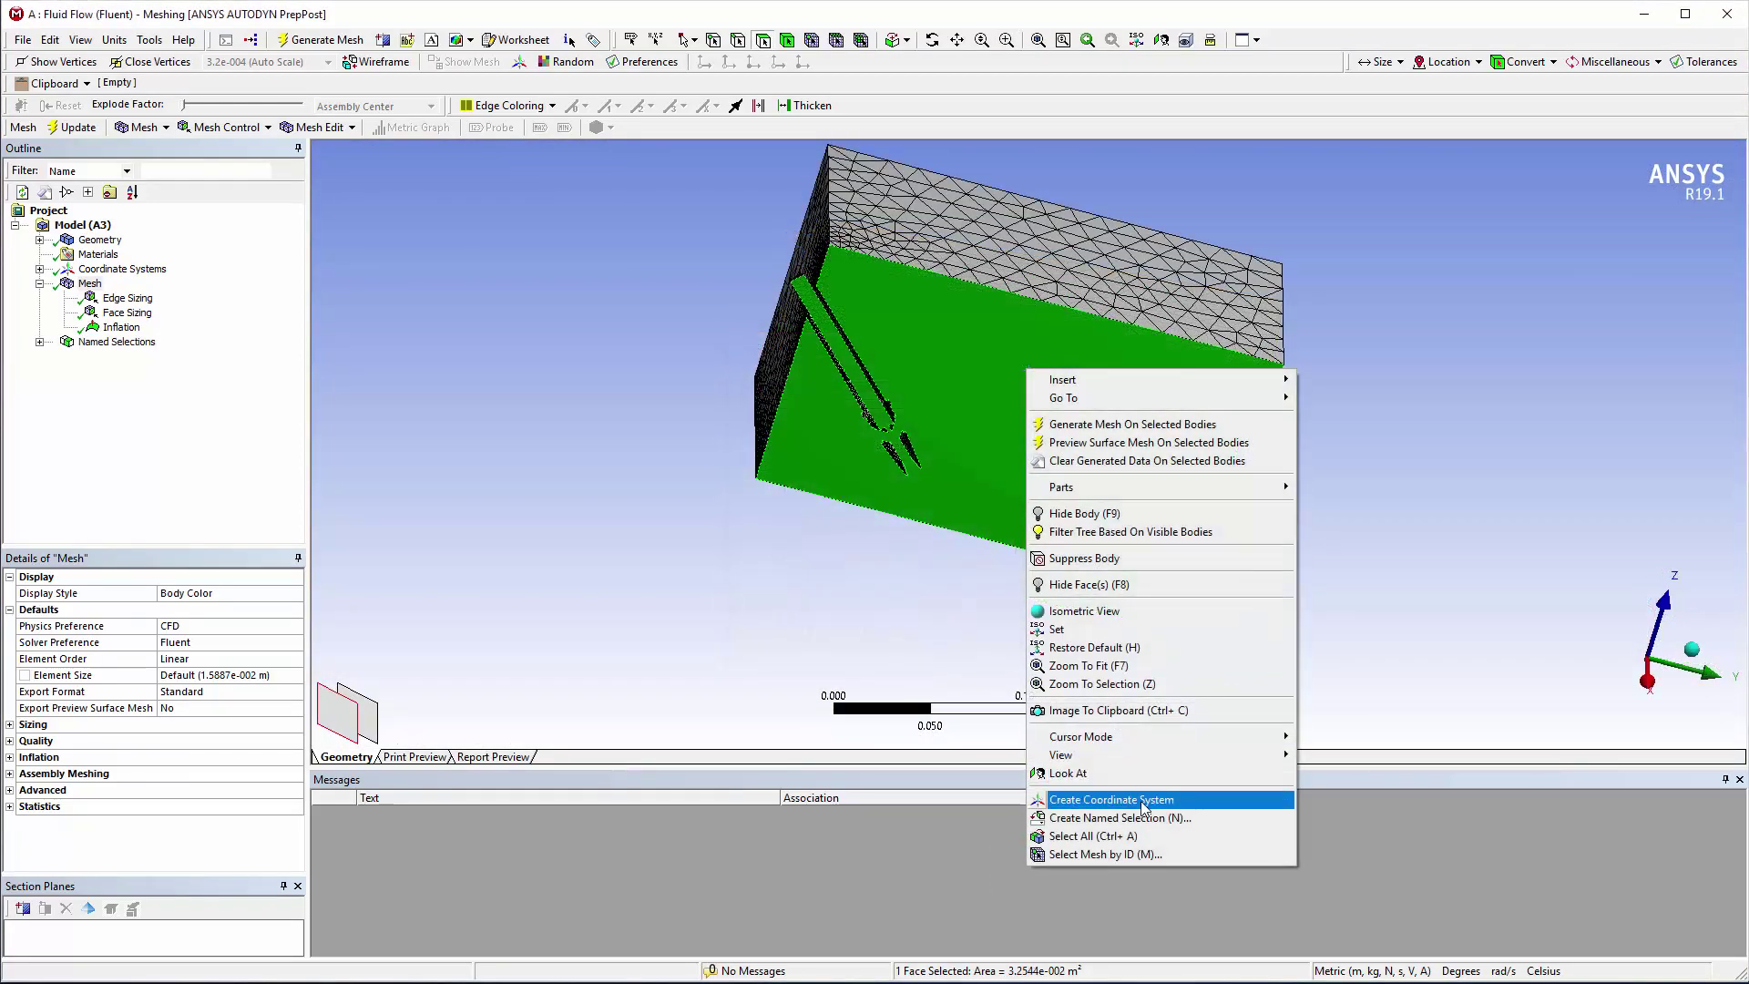
pyautogui.click(1144, 817)
pyautogui.write('symmetry')
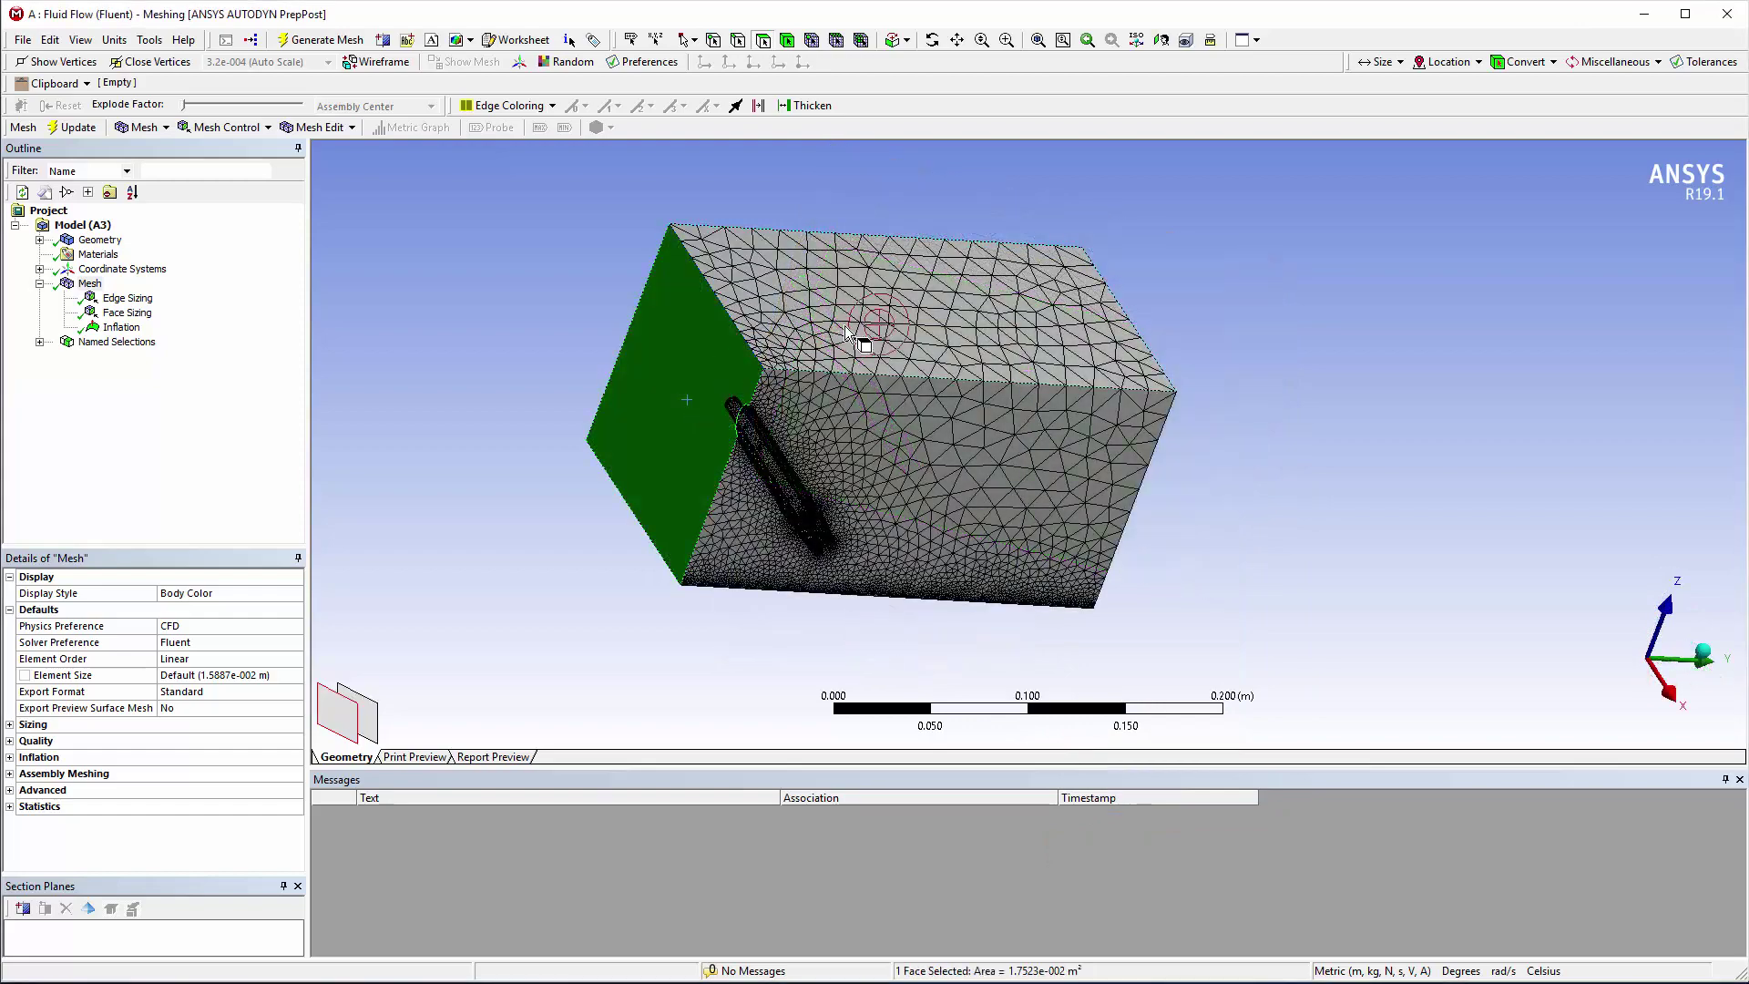
# - Select the four outer enclosure faces and name them openings
pyautogui.keyDown('ctrl'); pyautogui.click(882, 282); pyautogui.keyUp('ctrl')
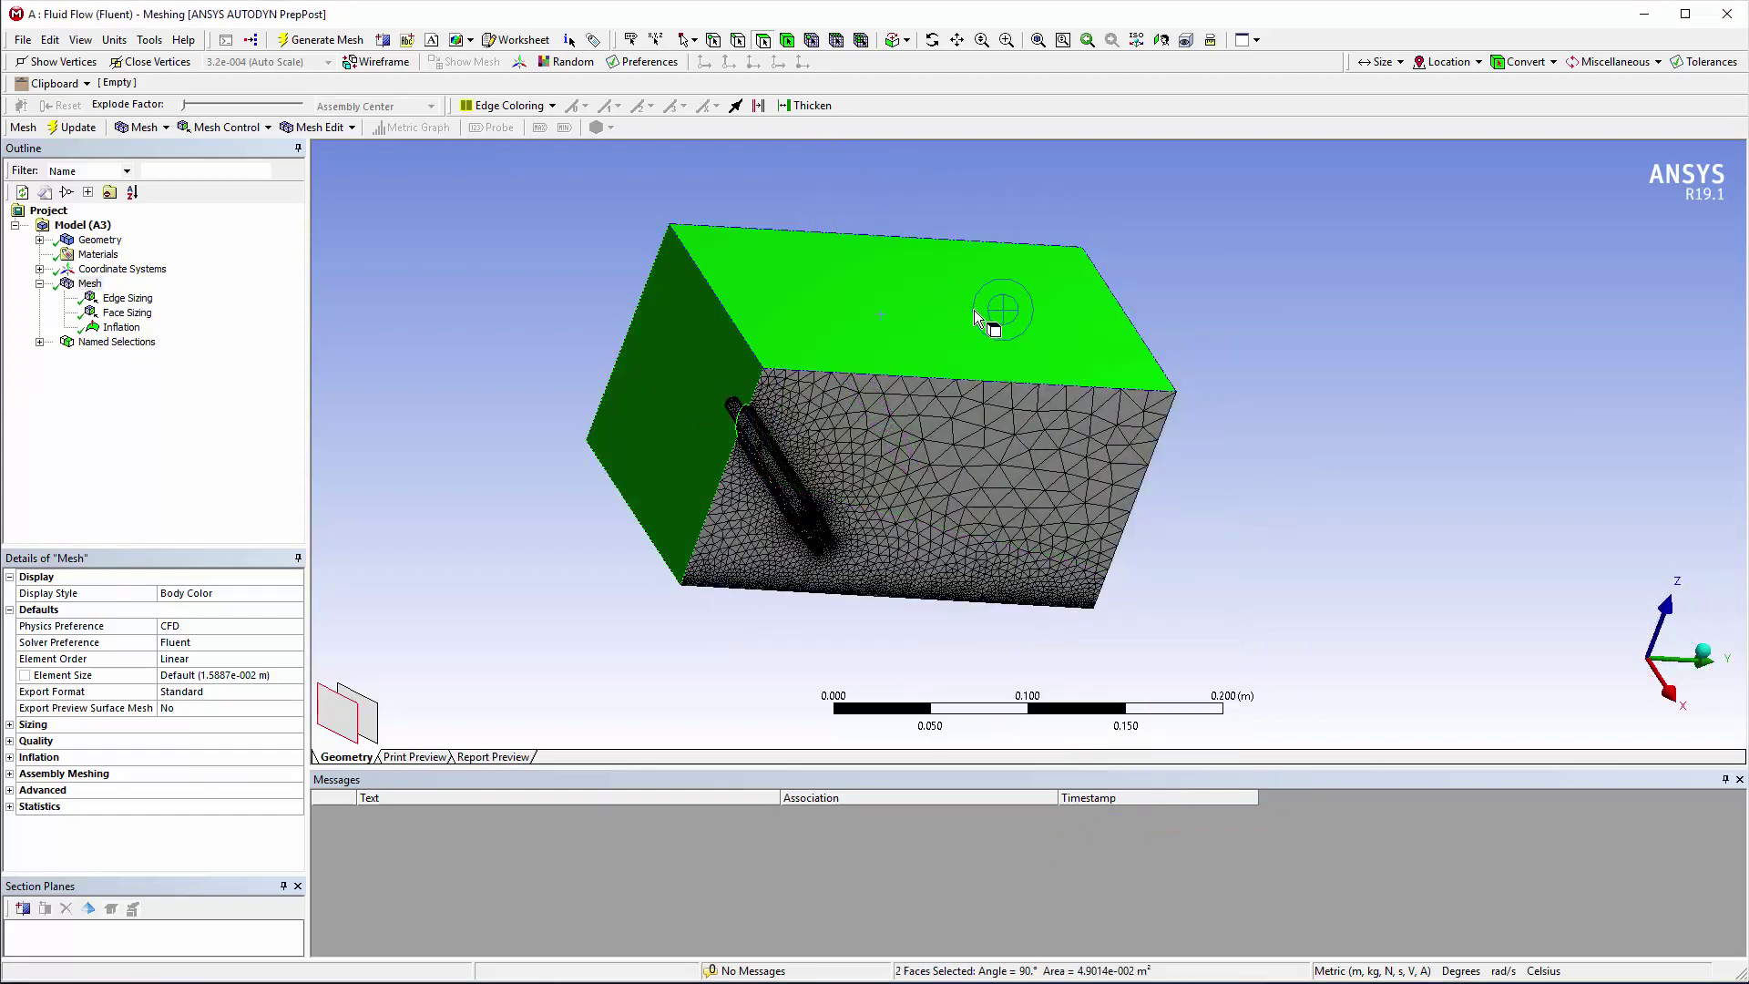
pyautogui.moveTo(882, 281); pyautogui.dragTo(945, 519, button='middle')
pyautogui.keyDown('ctrl'); pyautogui.click(945, 519); pyautogui.keyUp('ctrl')
pyautogui.keyDown('ctrl'); pyautogui.click(1136, 297); pyautogui.keyUp('ctrl')
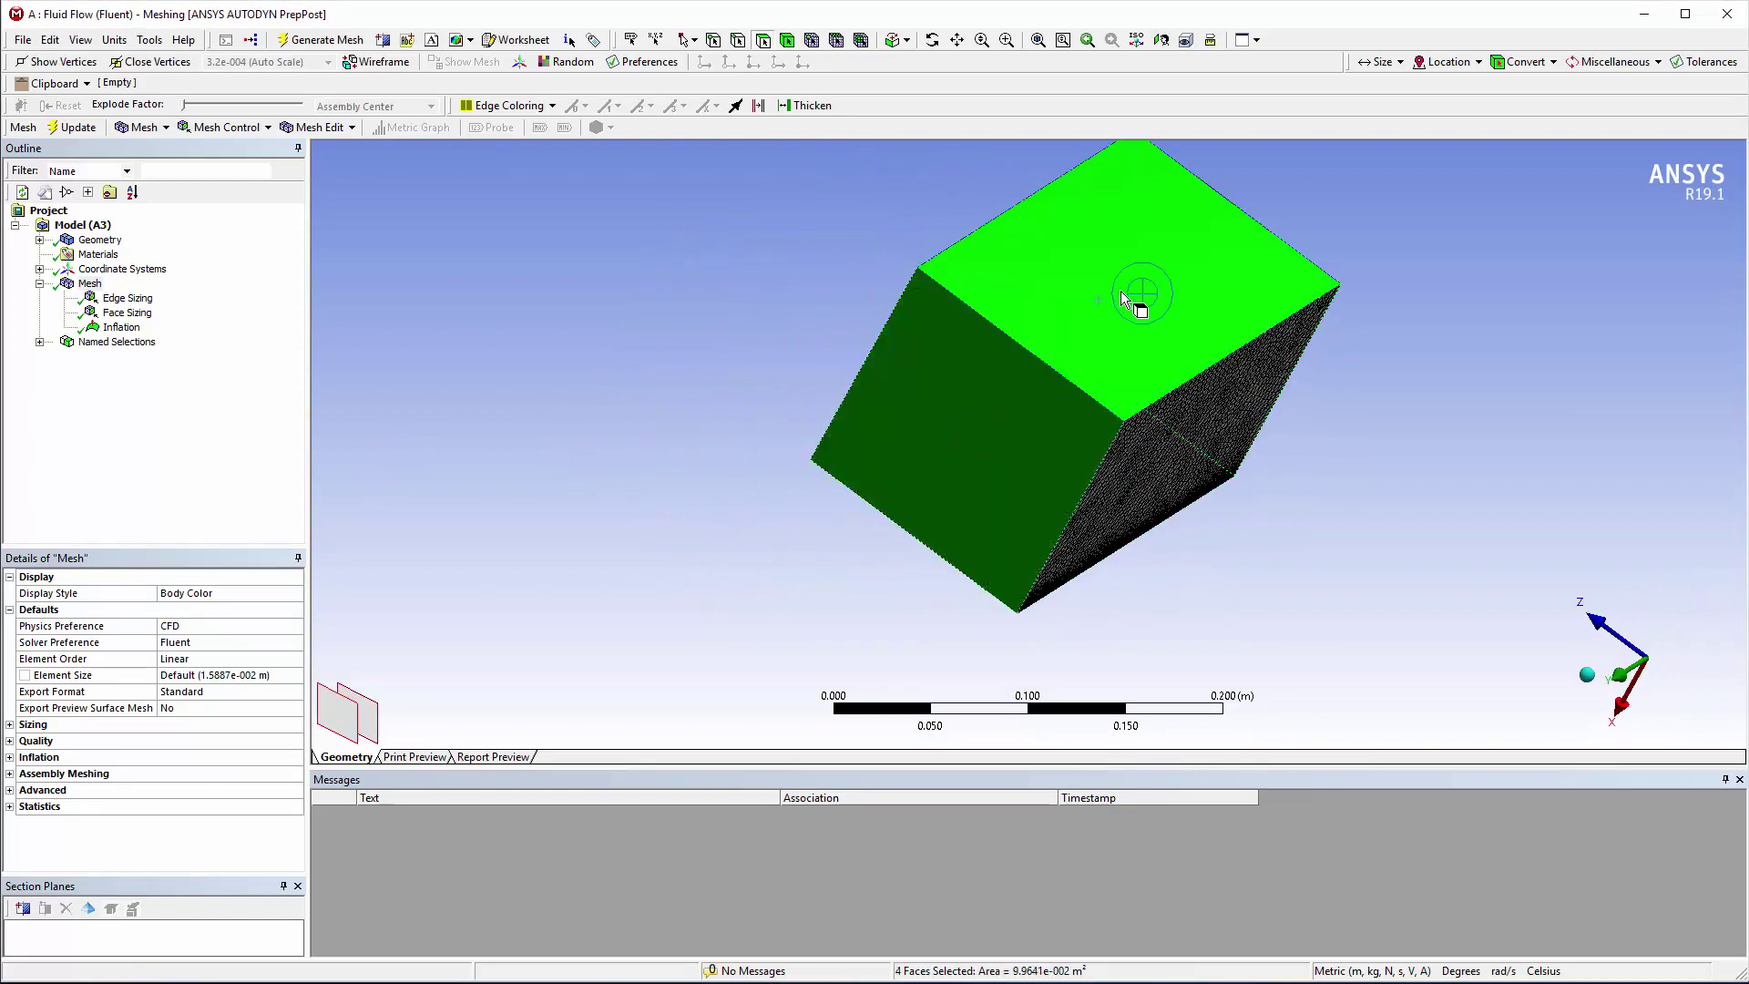
pyautogui.moveTo(1274, 298); pyautogui.dragTo(1248, 292, button='middle')
pyautogui.rightClick(1125, 312)
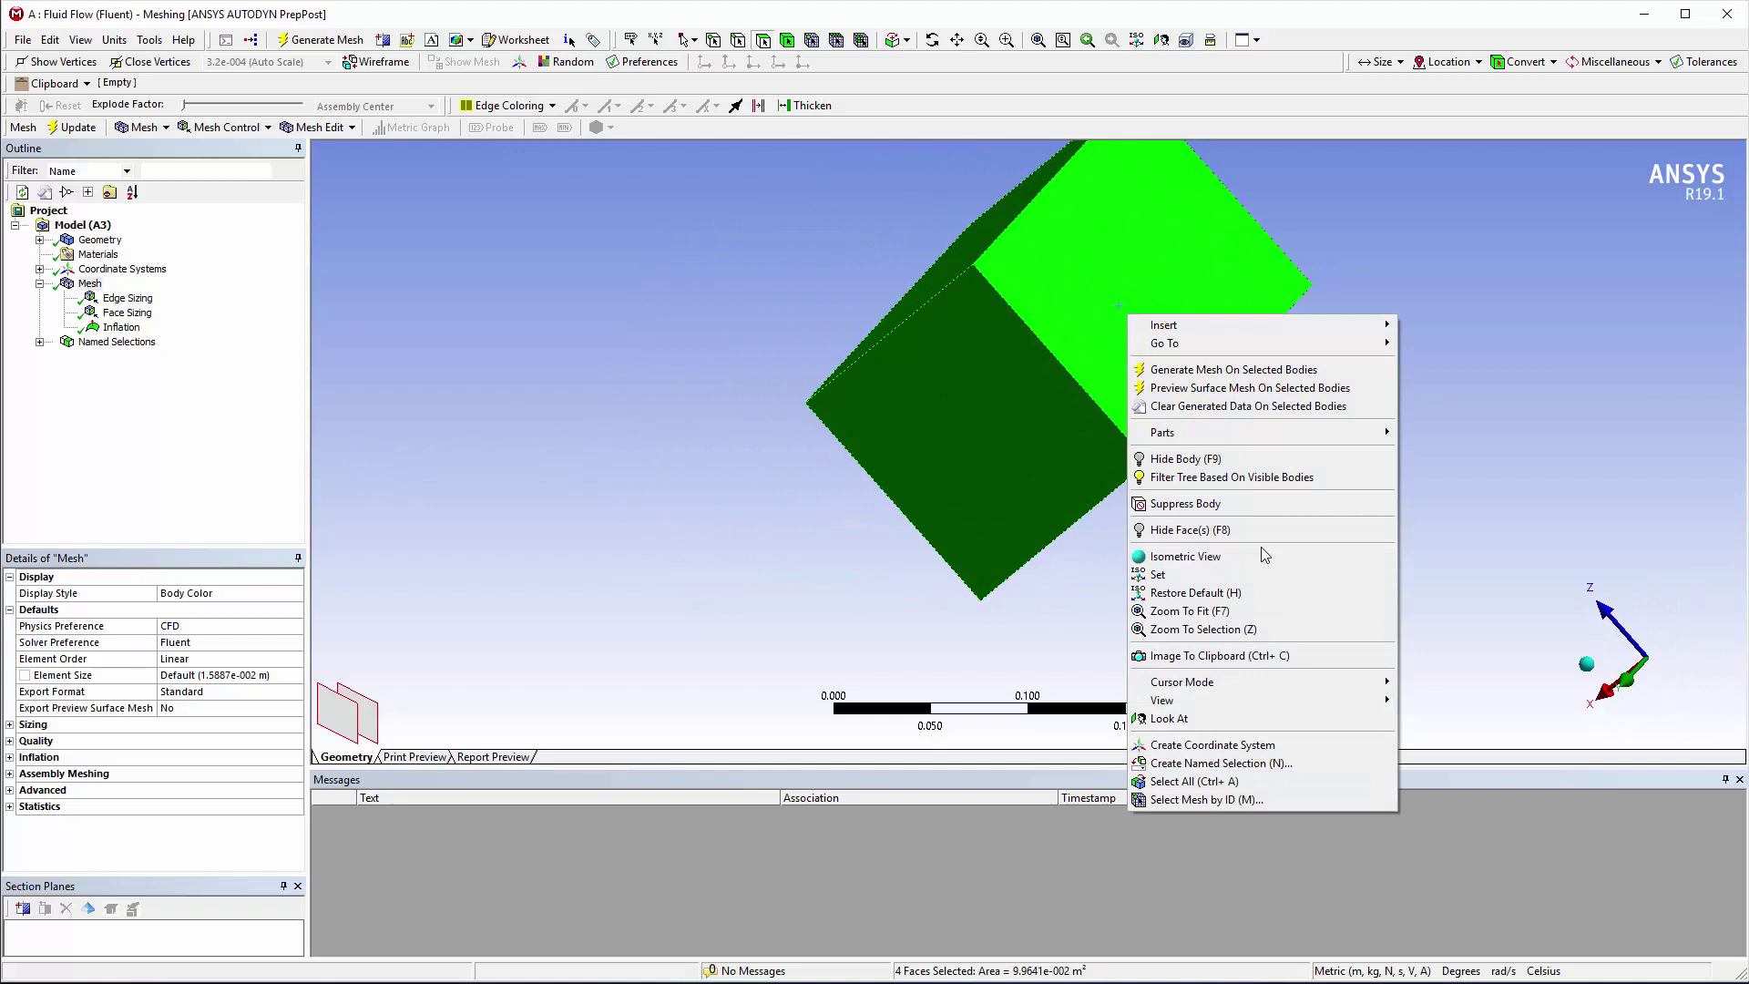
pyautogui.click(1266, 762)
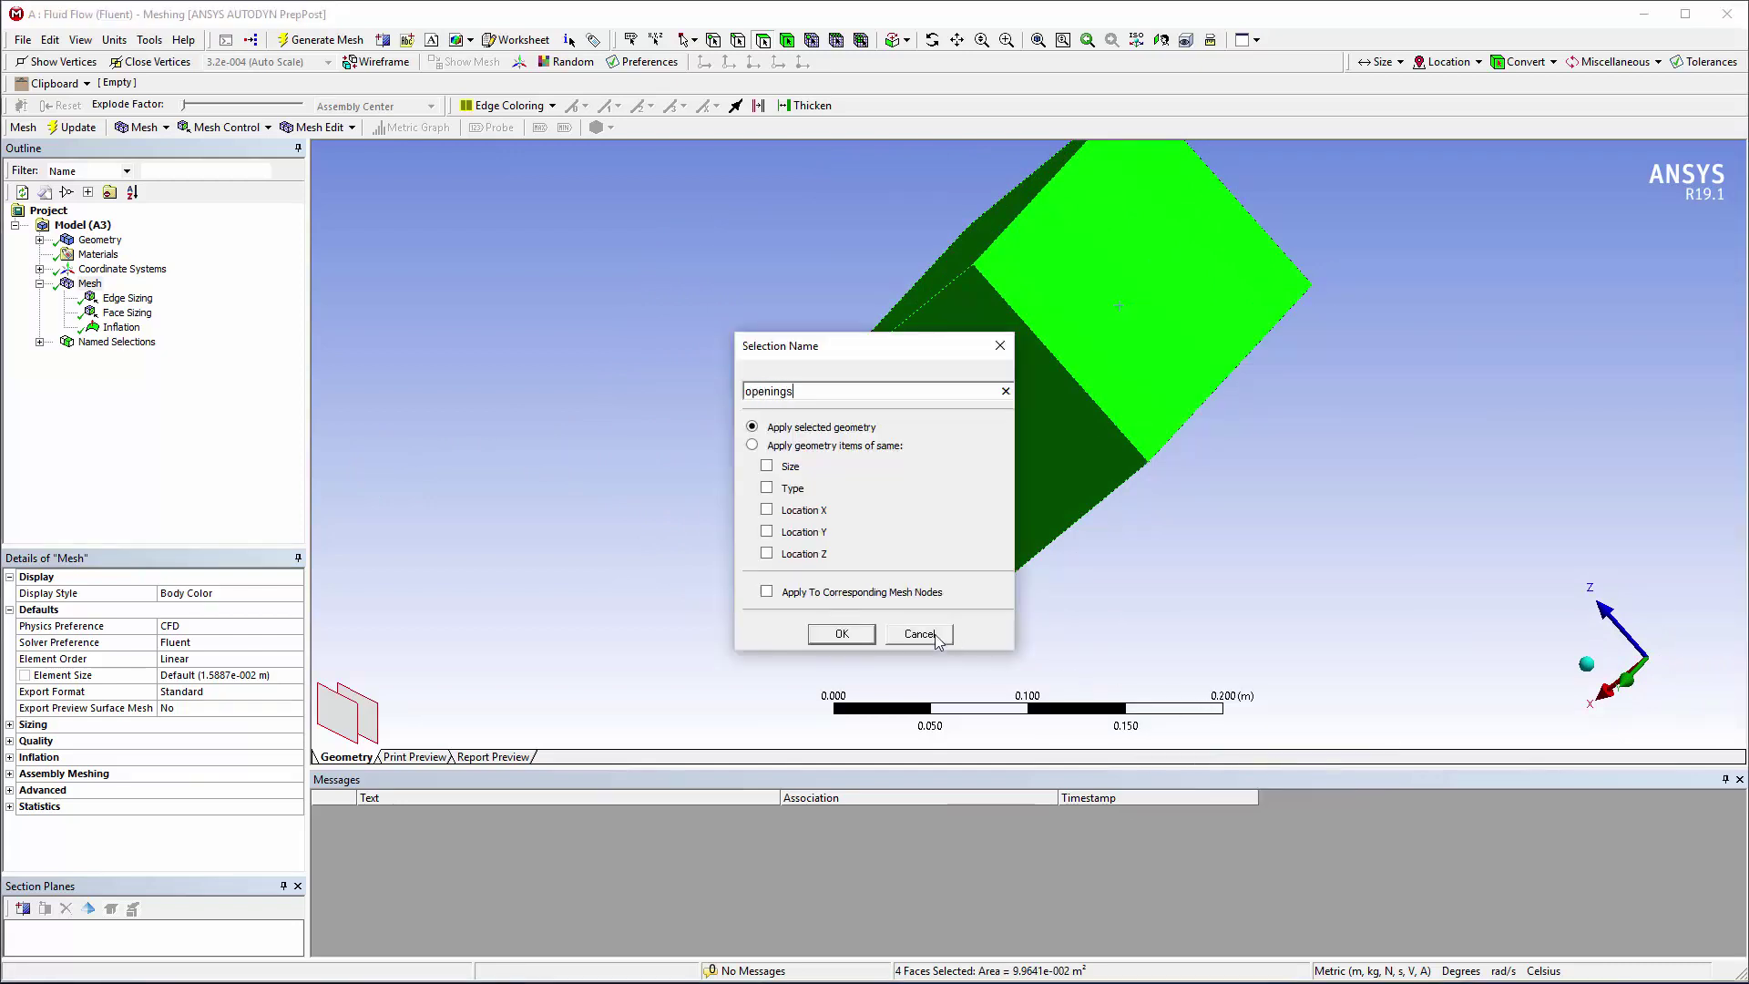
pyautogui.click(832, 640)
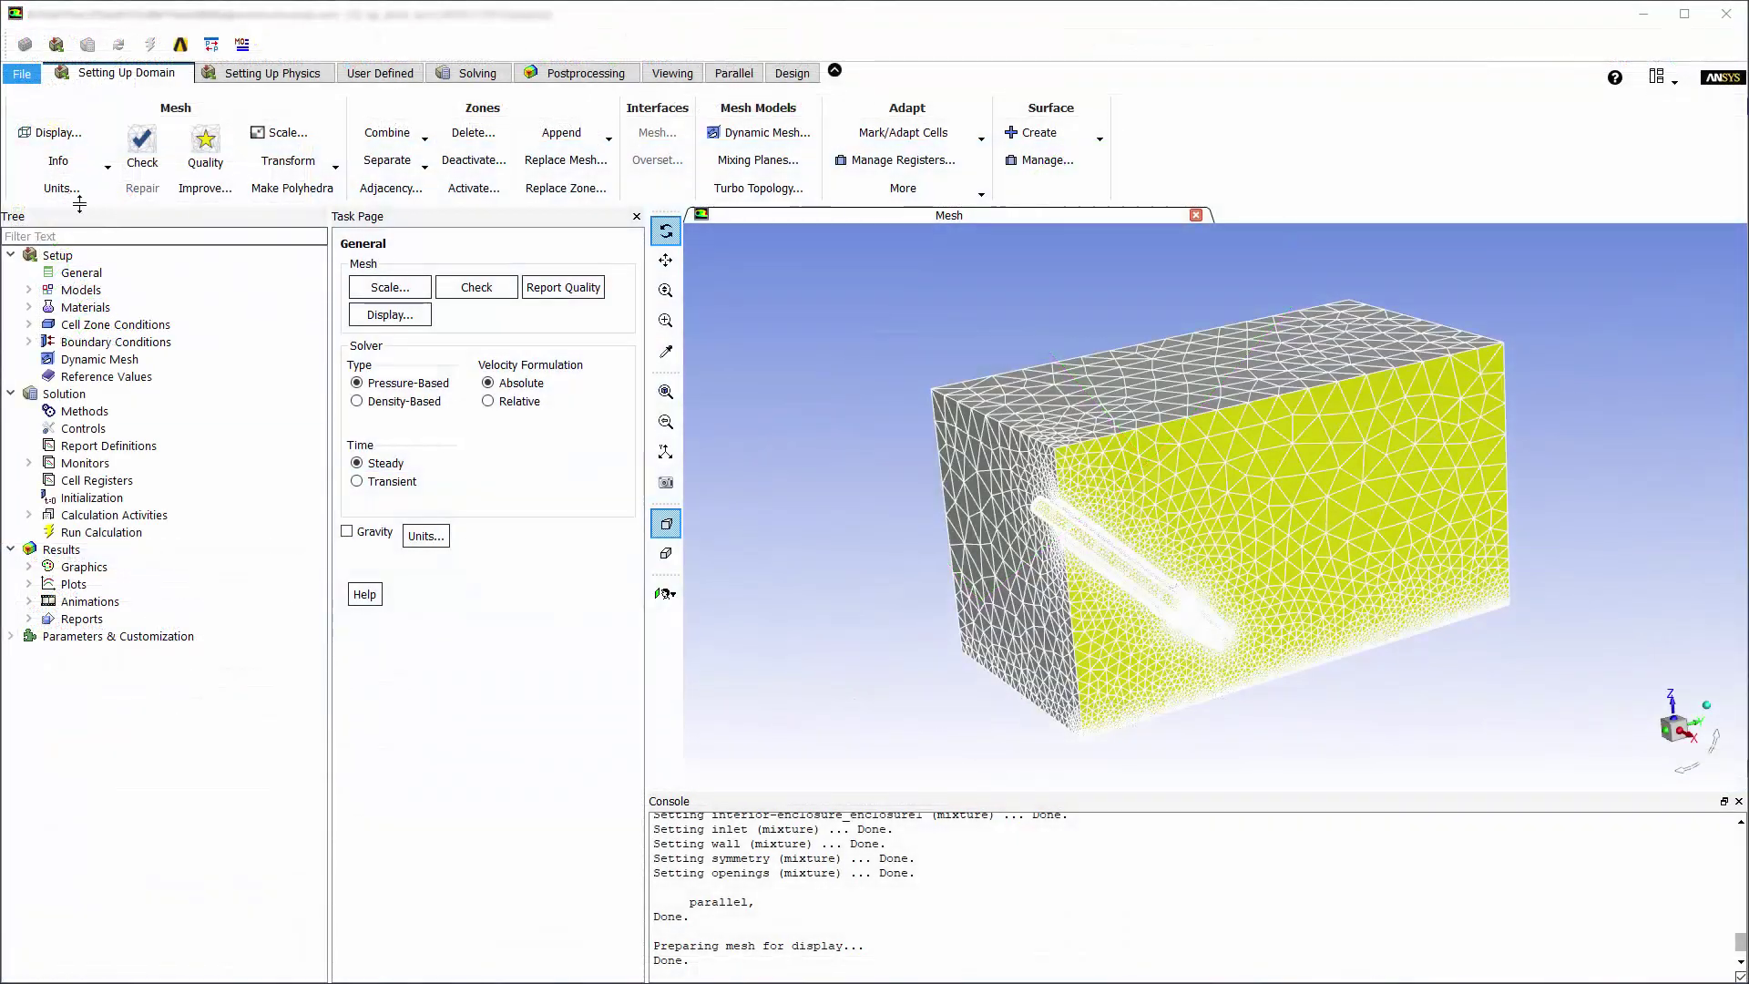
# - Set Fluent's display units to psi for pressure and Celsius for temperature
pyautogui.click(71, 190)
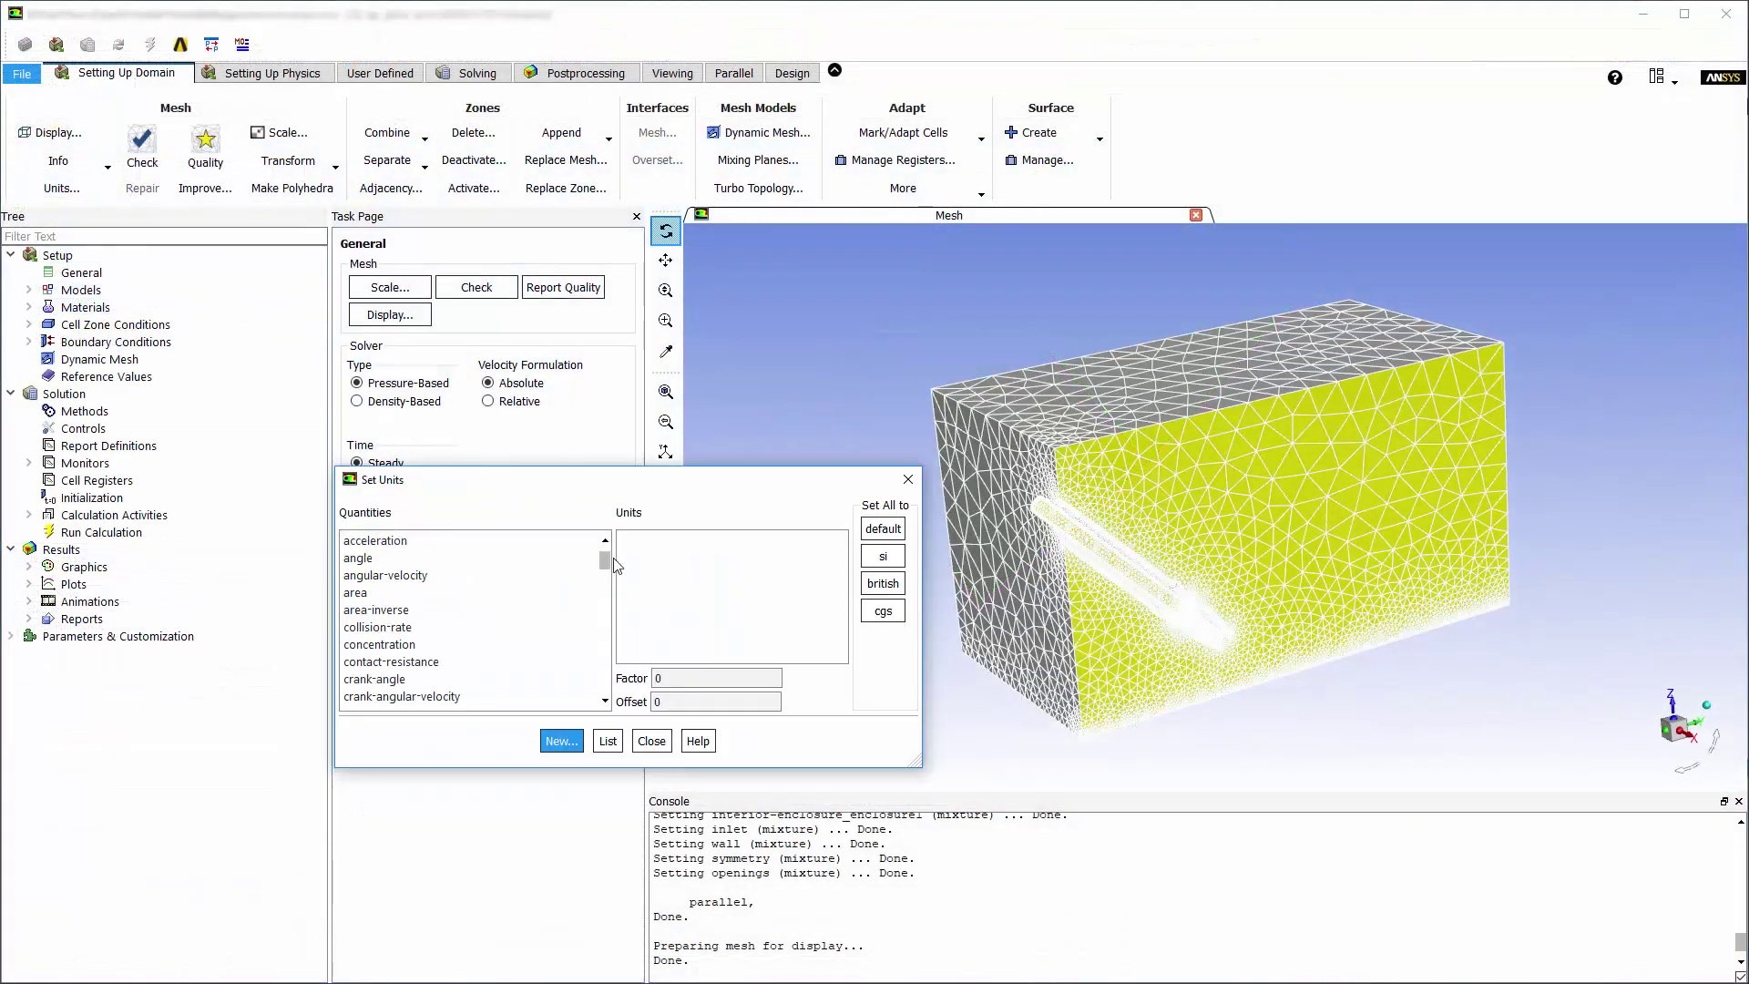
pyautogui.moveTo(616, 565); pyautogui.dragTo(612, 626)
pyautogui.click(601, 608)
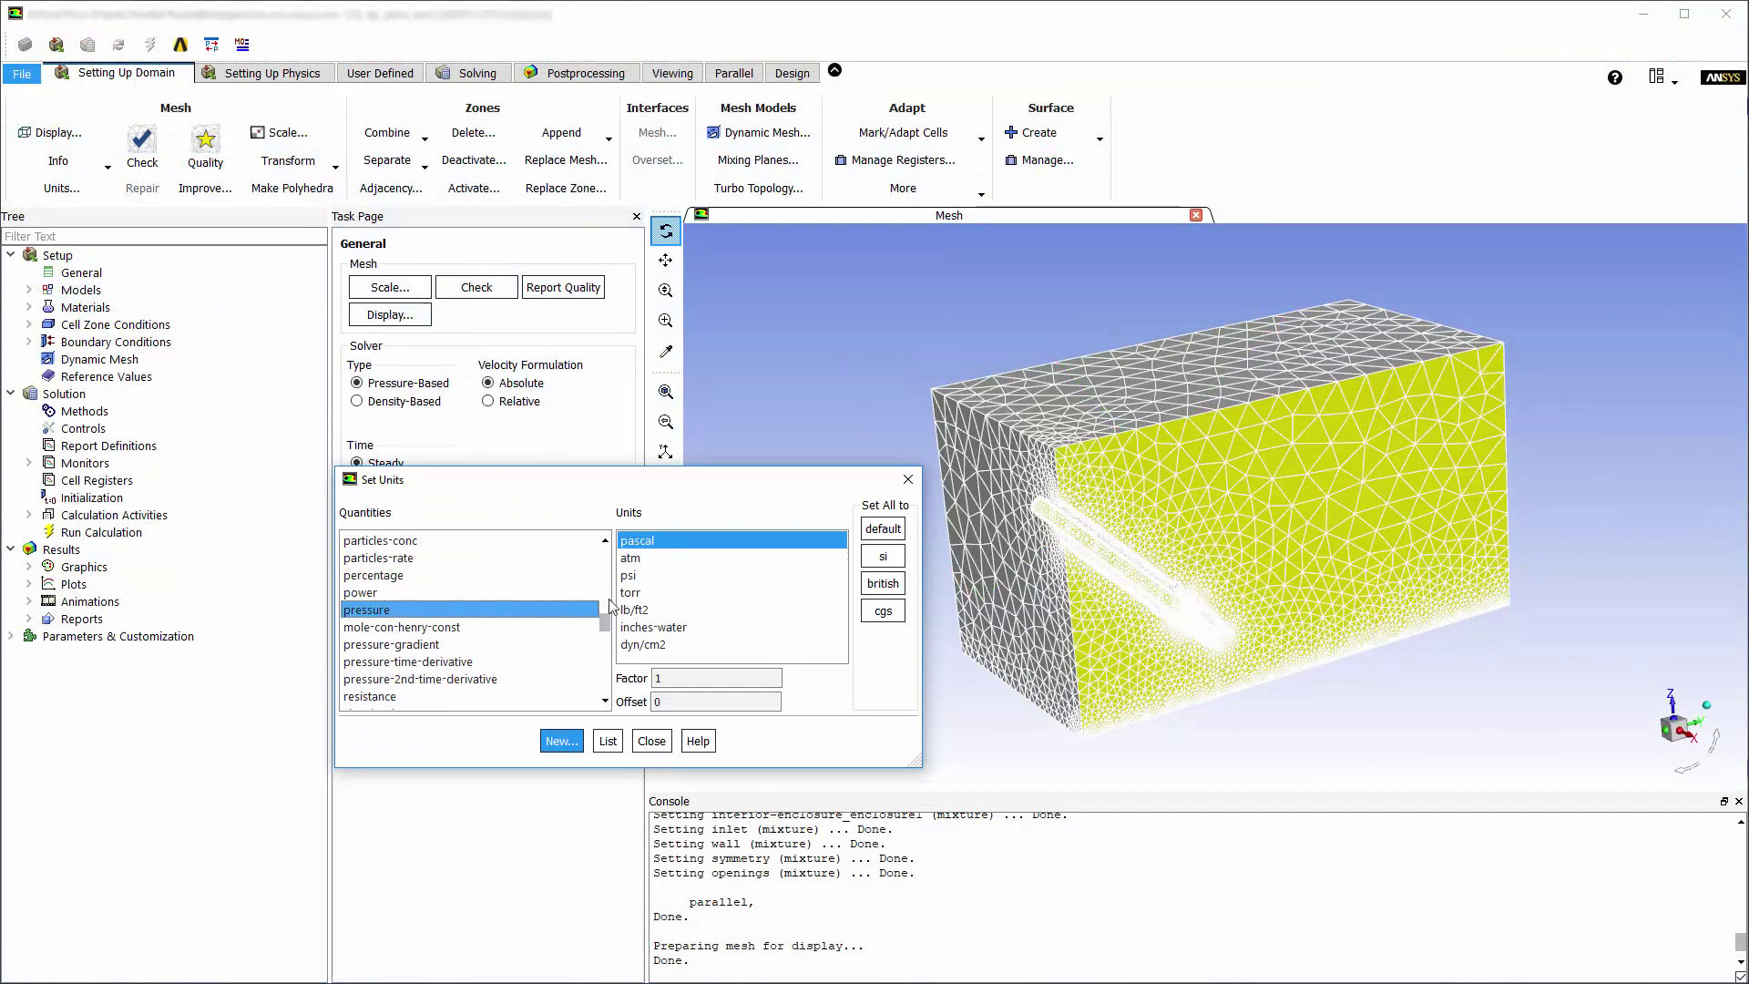
pyautogui.click(638, 575)
pyautogui.scroll(-10, 572, 647)
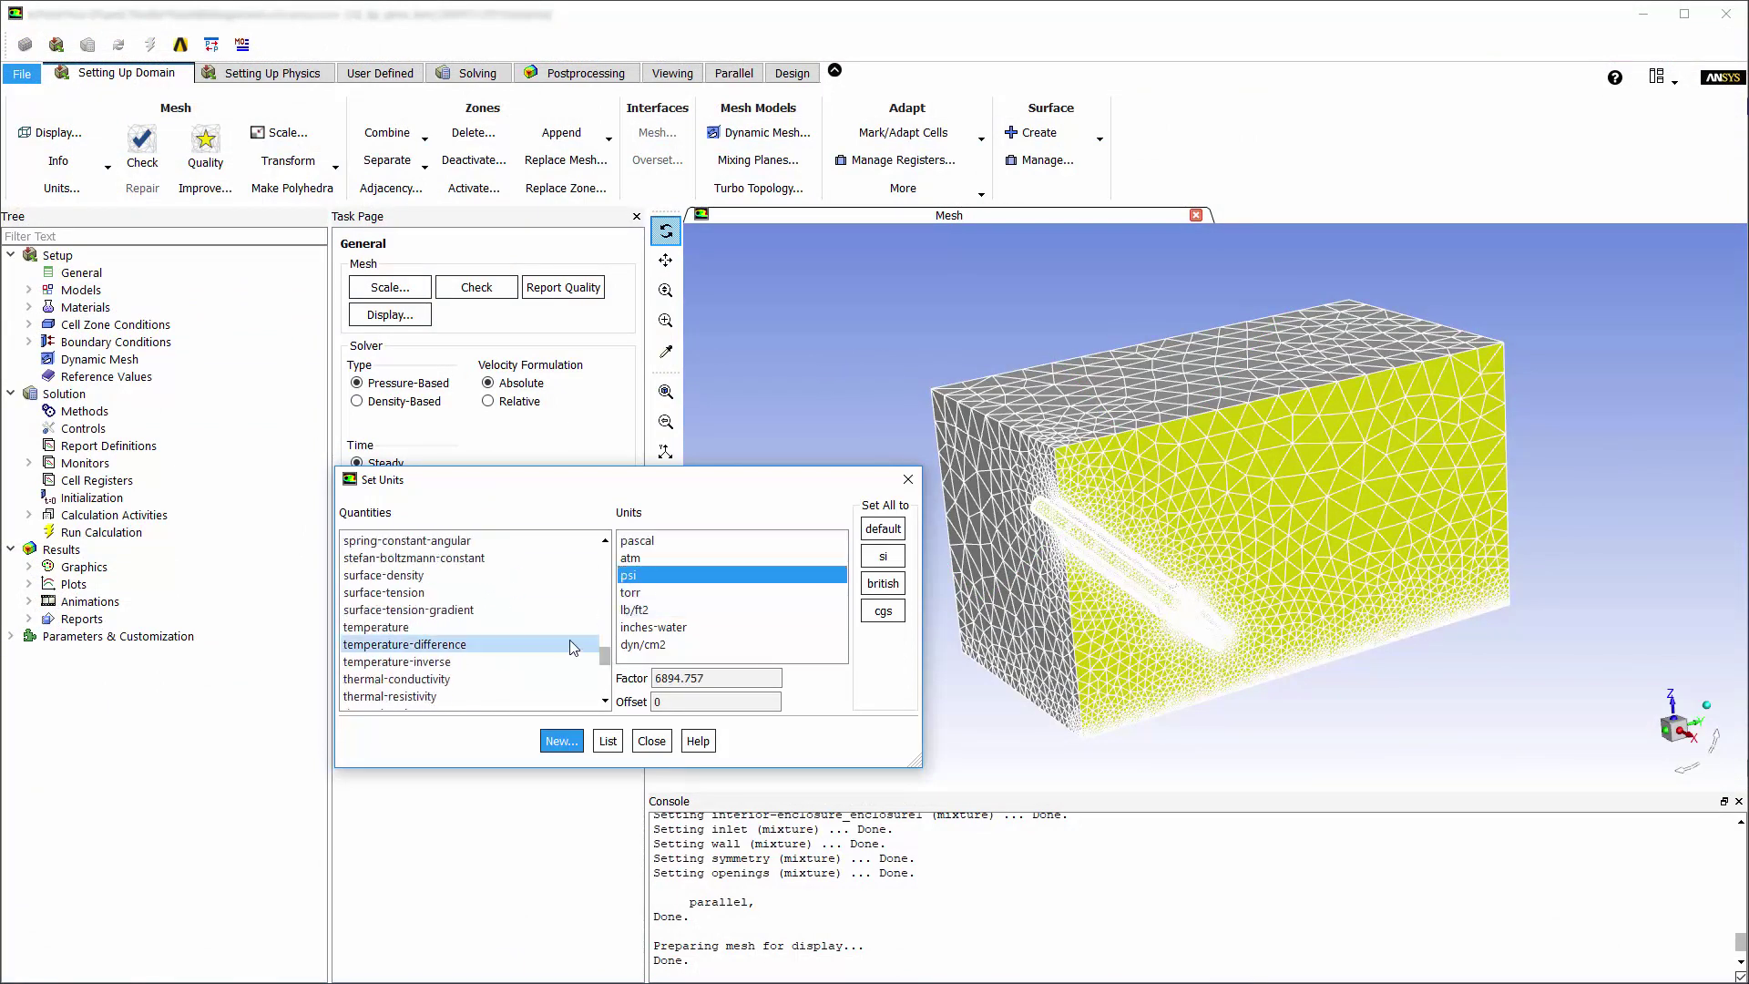
pyautogui.click(555, 626)
pyautogui.click(646, 557)
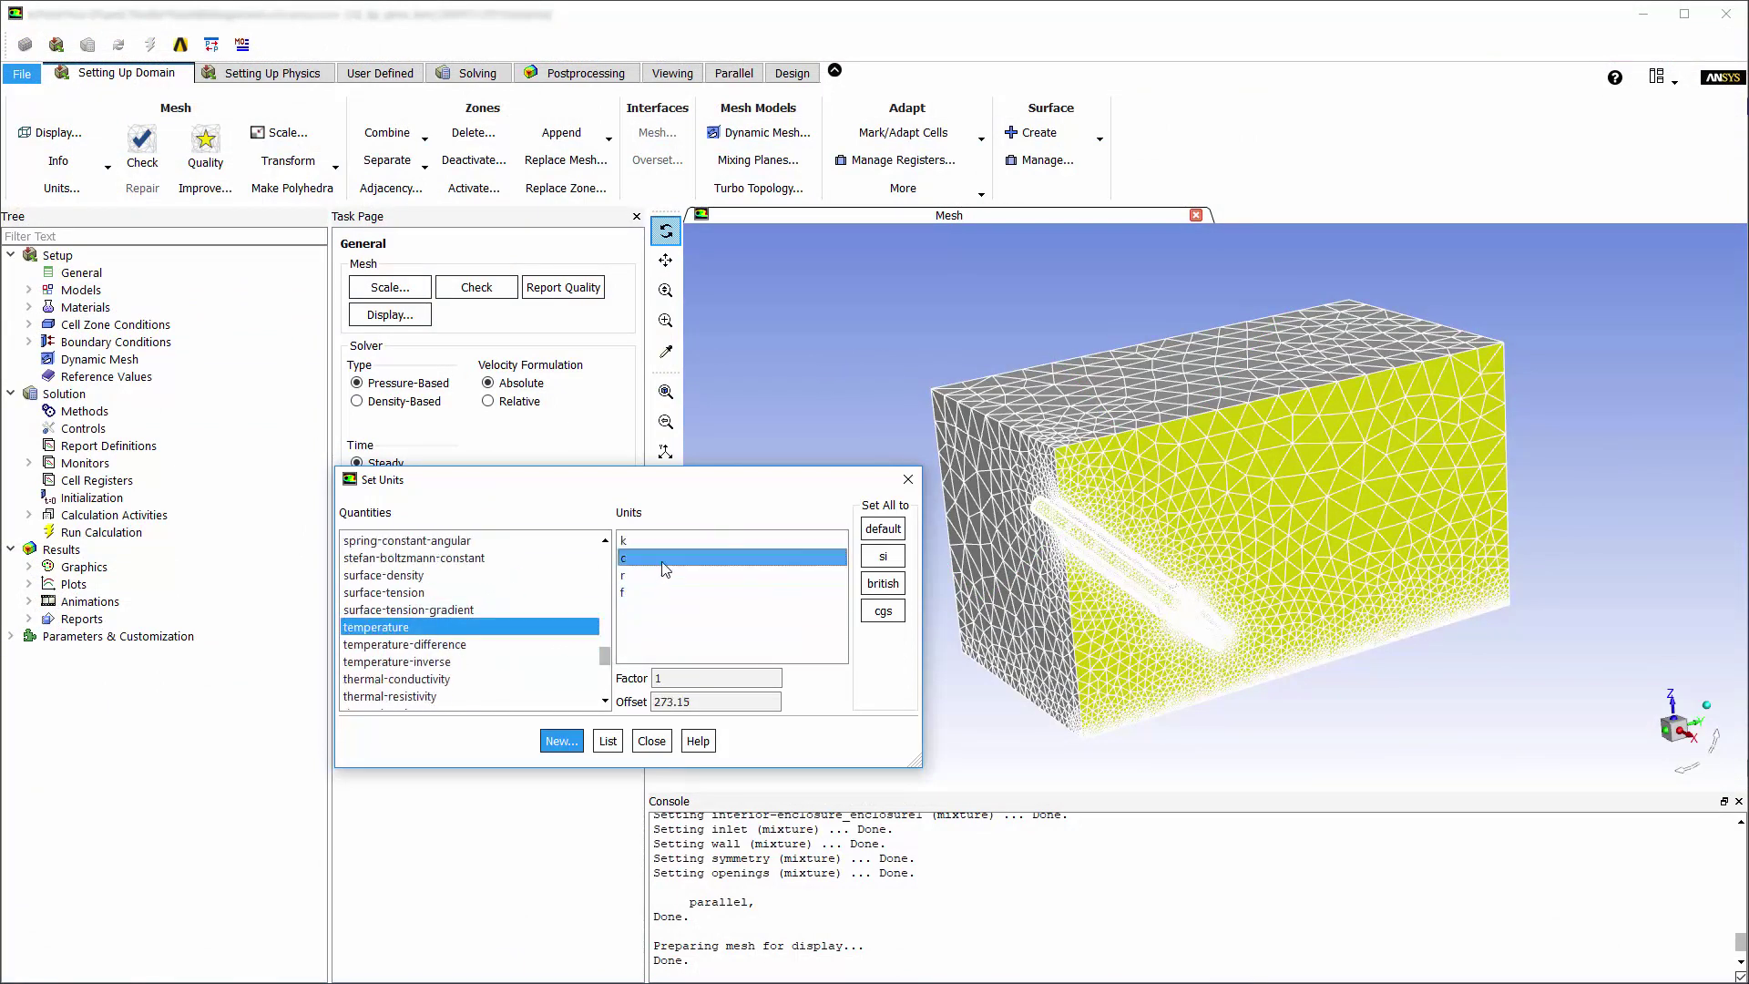
pyautogui.click(652, 742)
# - Give air ideal-gas density and save it as the new material air-ideal-gas, replacing air
pyautogui.click(313, 81)
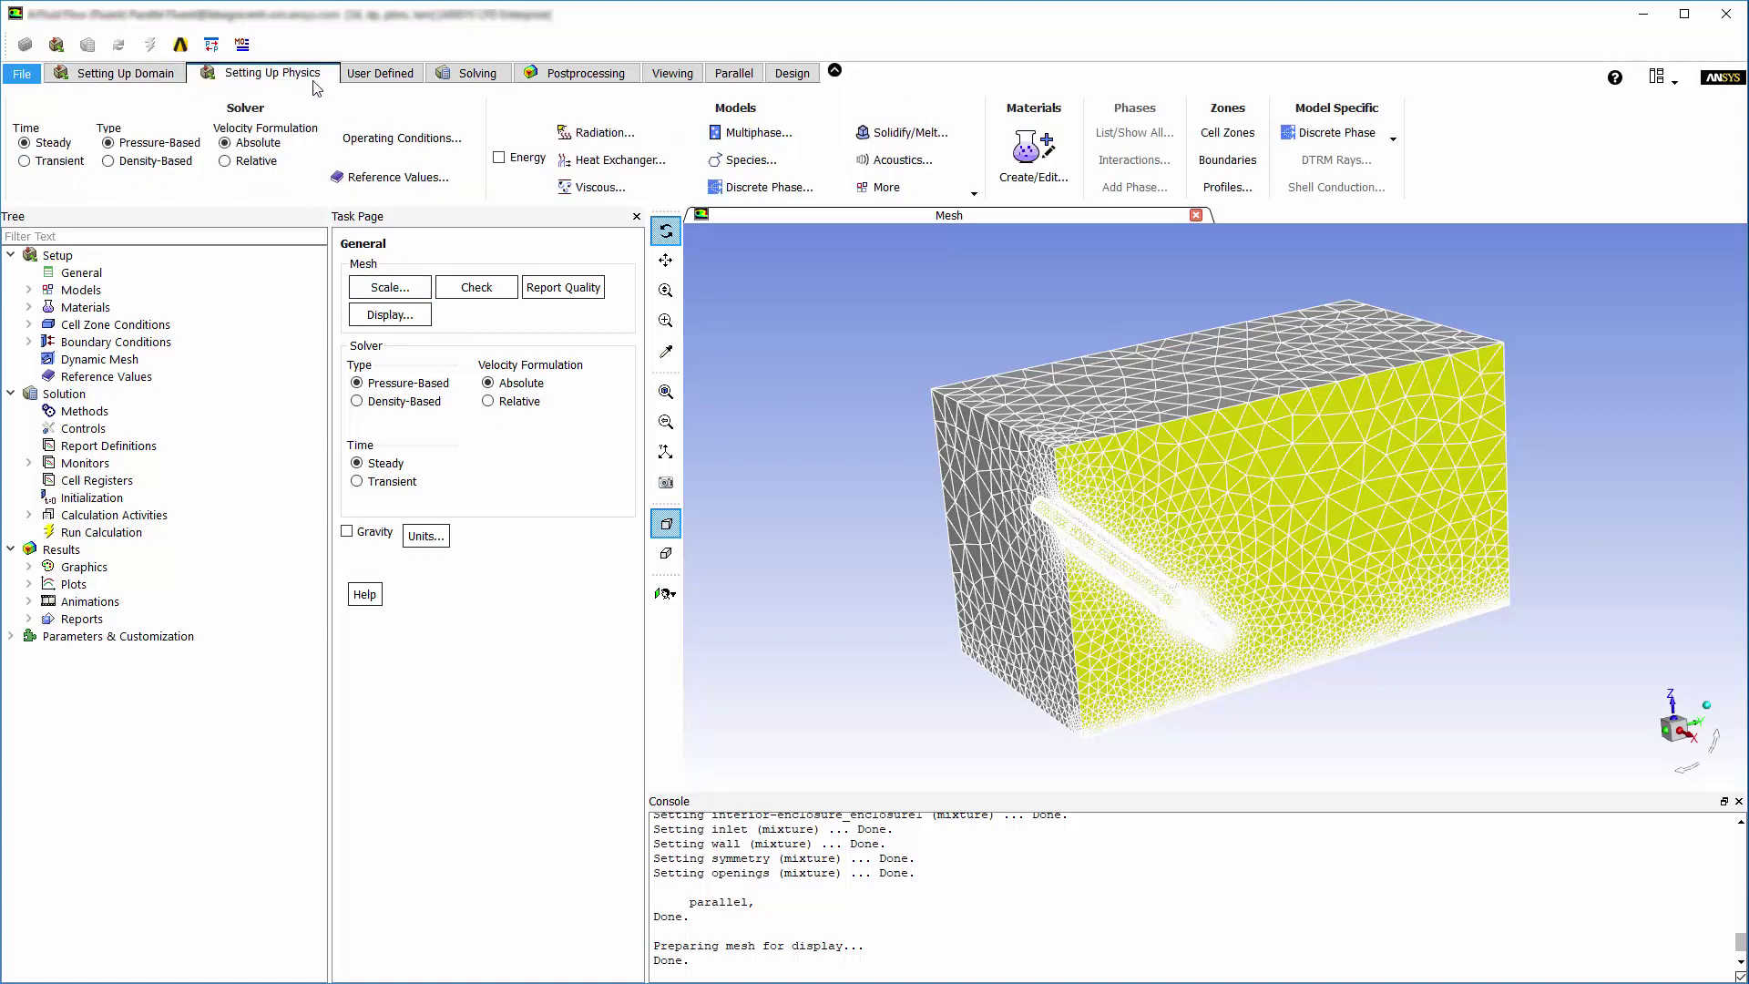
pyautogui.click(1025, 157)
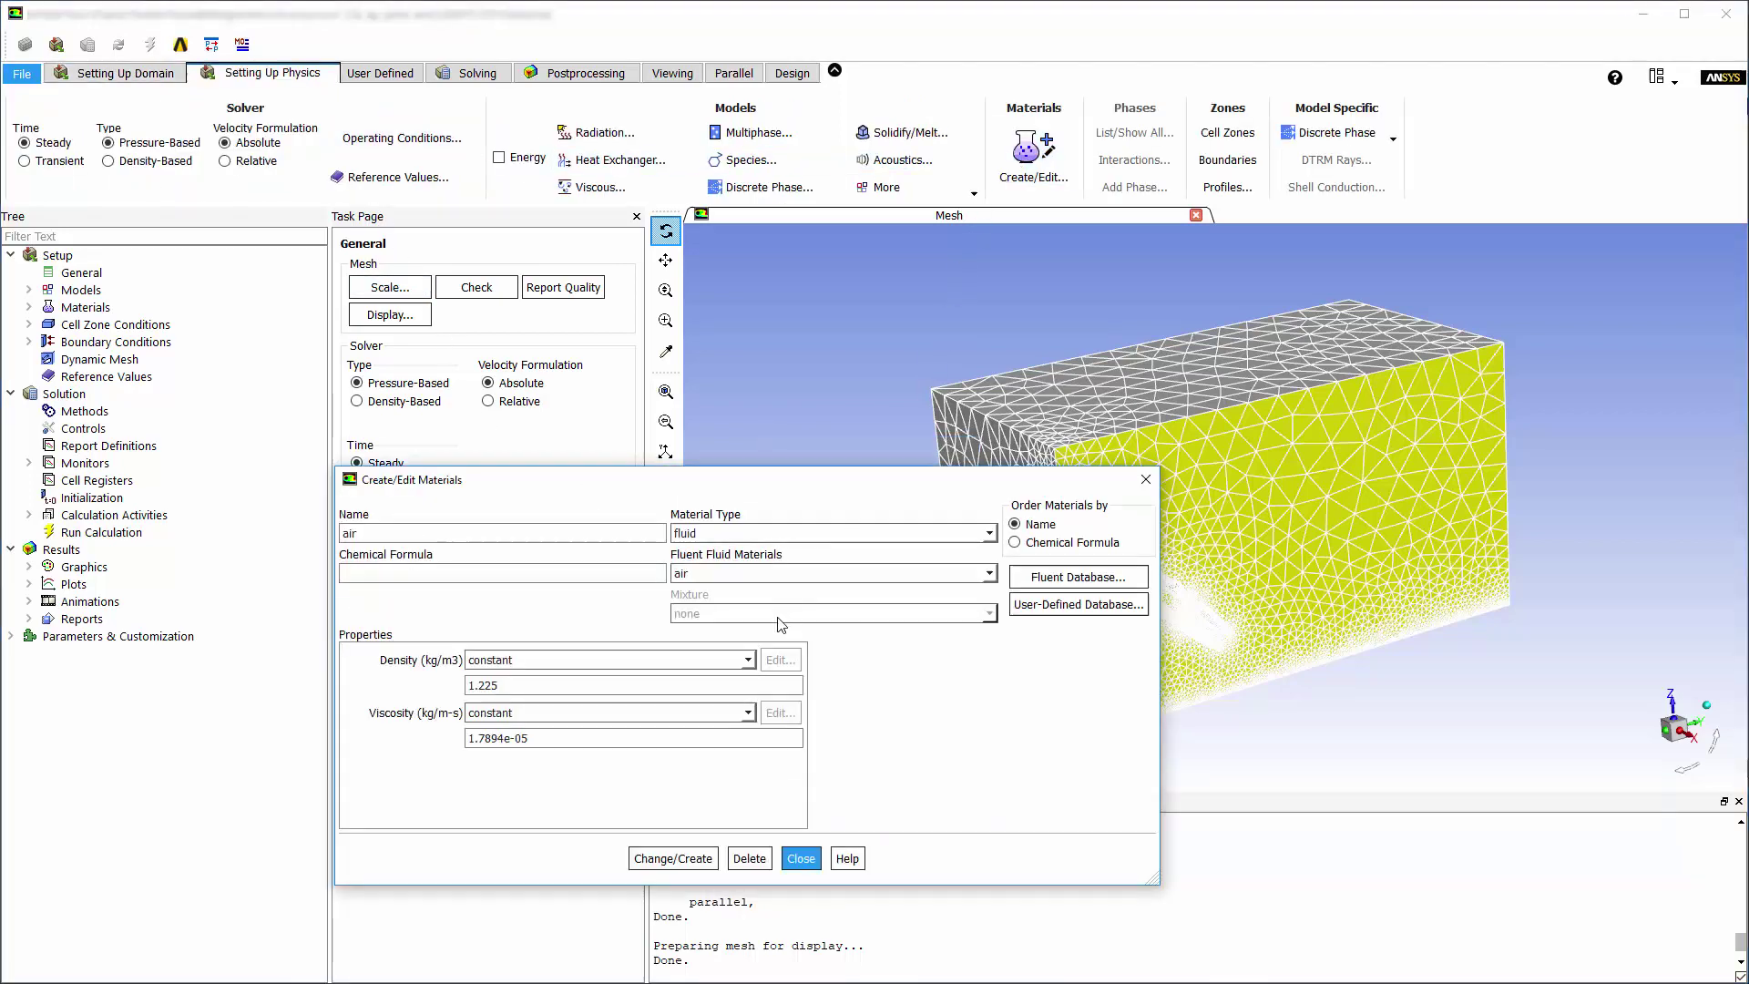
pyautogui.click(748, 659)
pyautogui.click(695, 691)
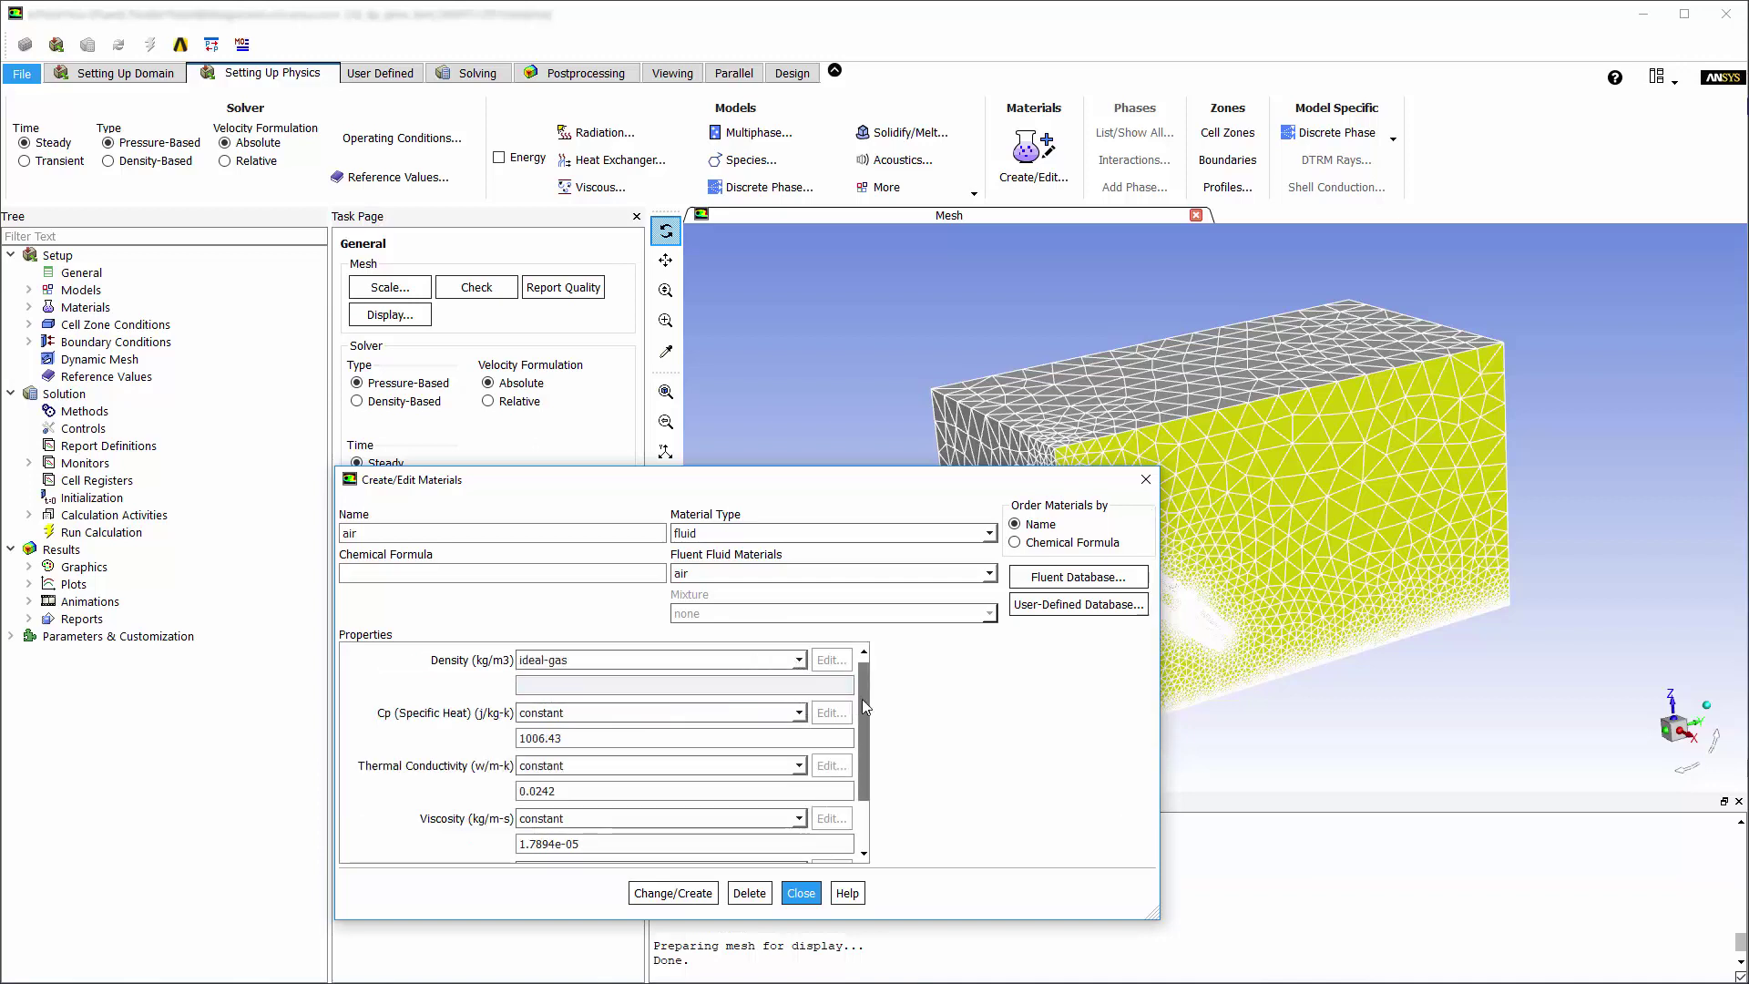
pyautogui.moveTo(861, 697)
pyautogui.mouseDown()
pyautogui.moveTo(861, 756)
pyautogui.moveTo(868, 711)
pyautogui.mouseUp()
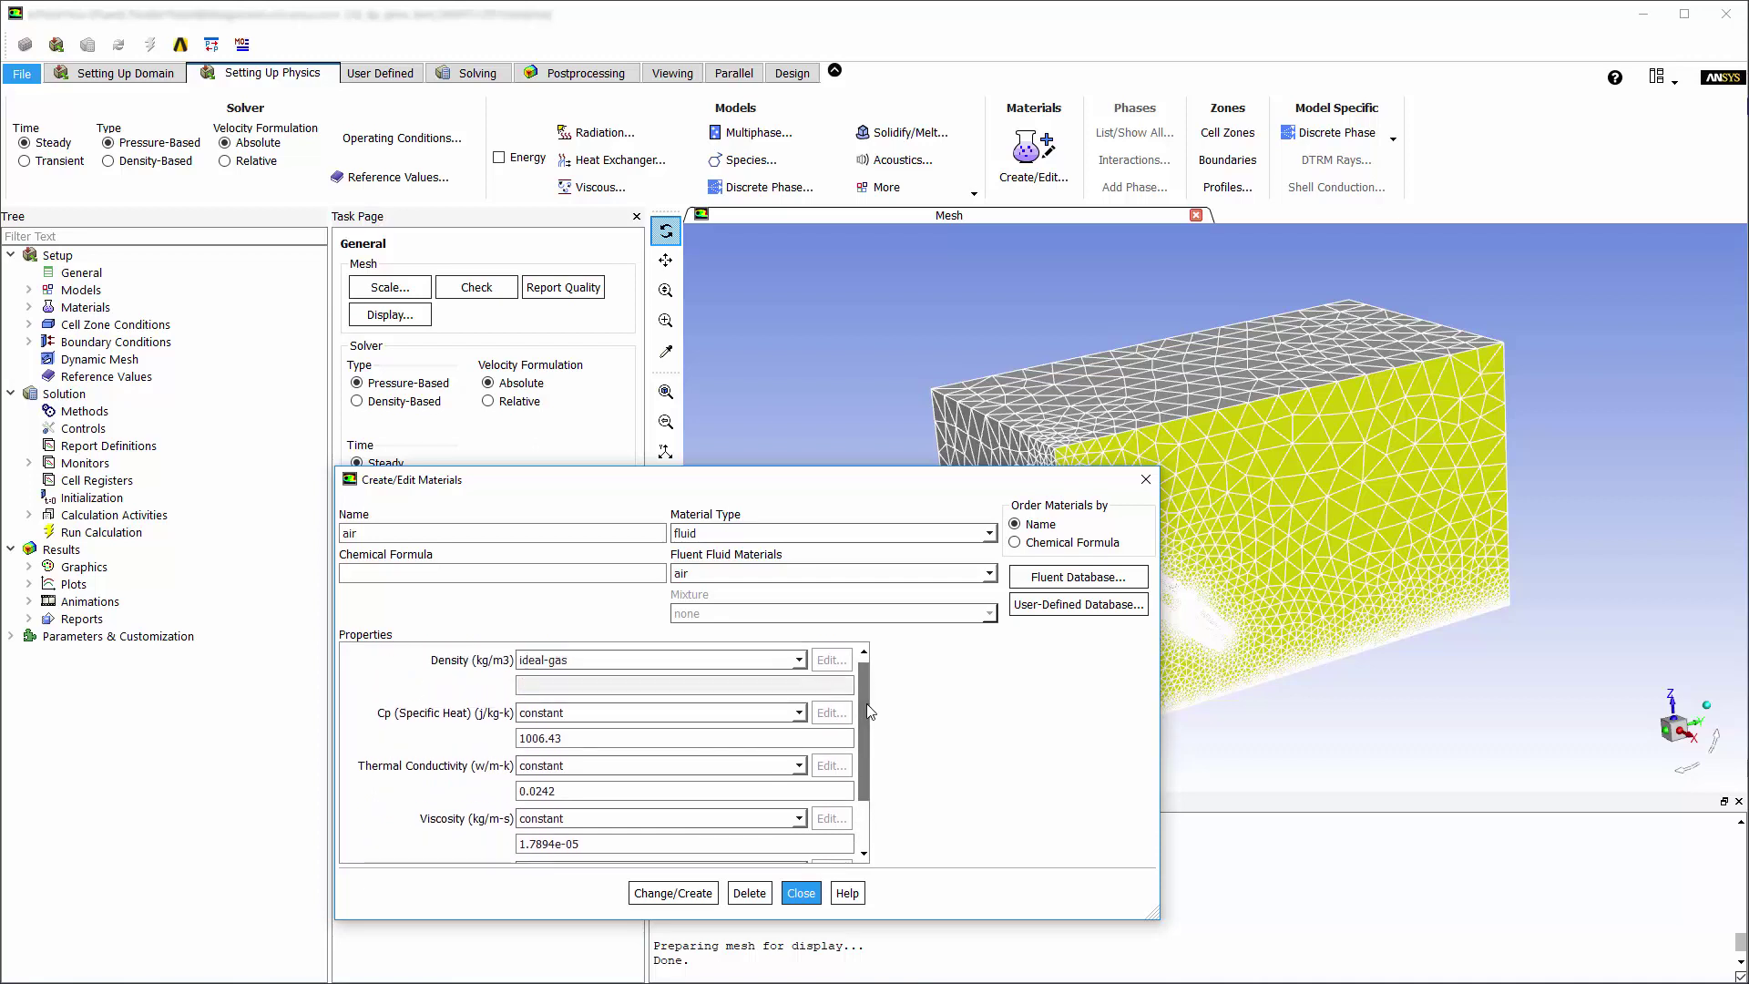
pyautogui.click(609, 539)
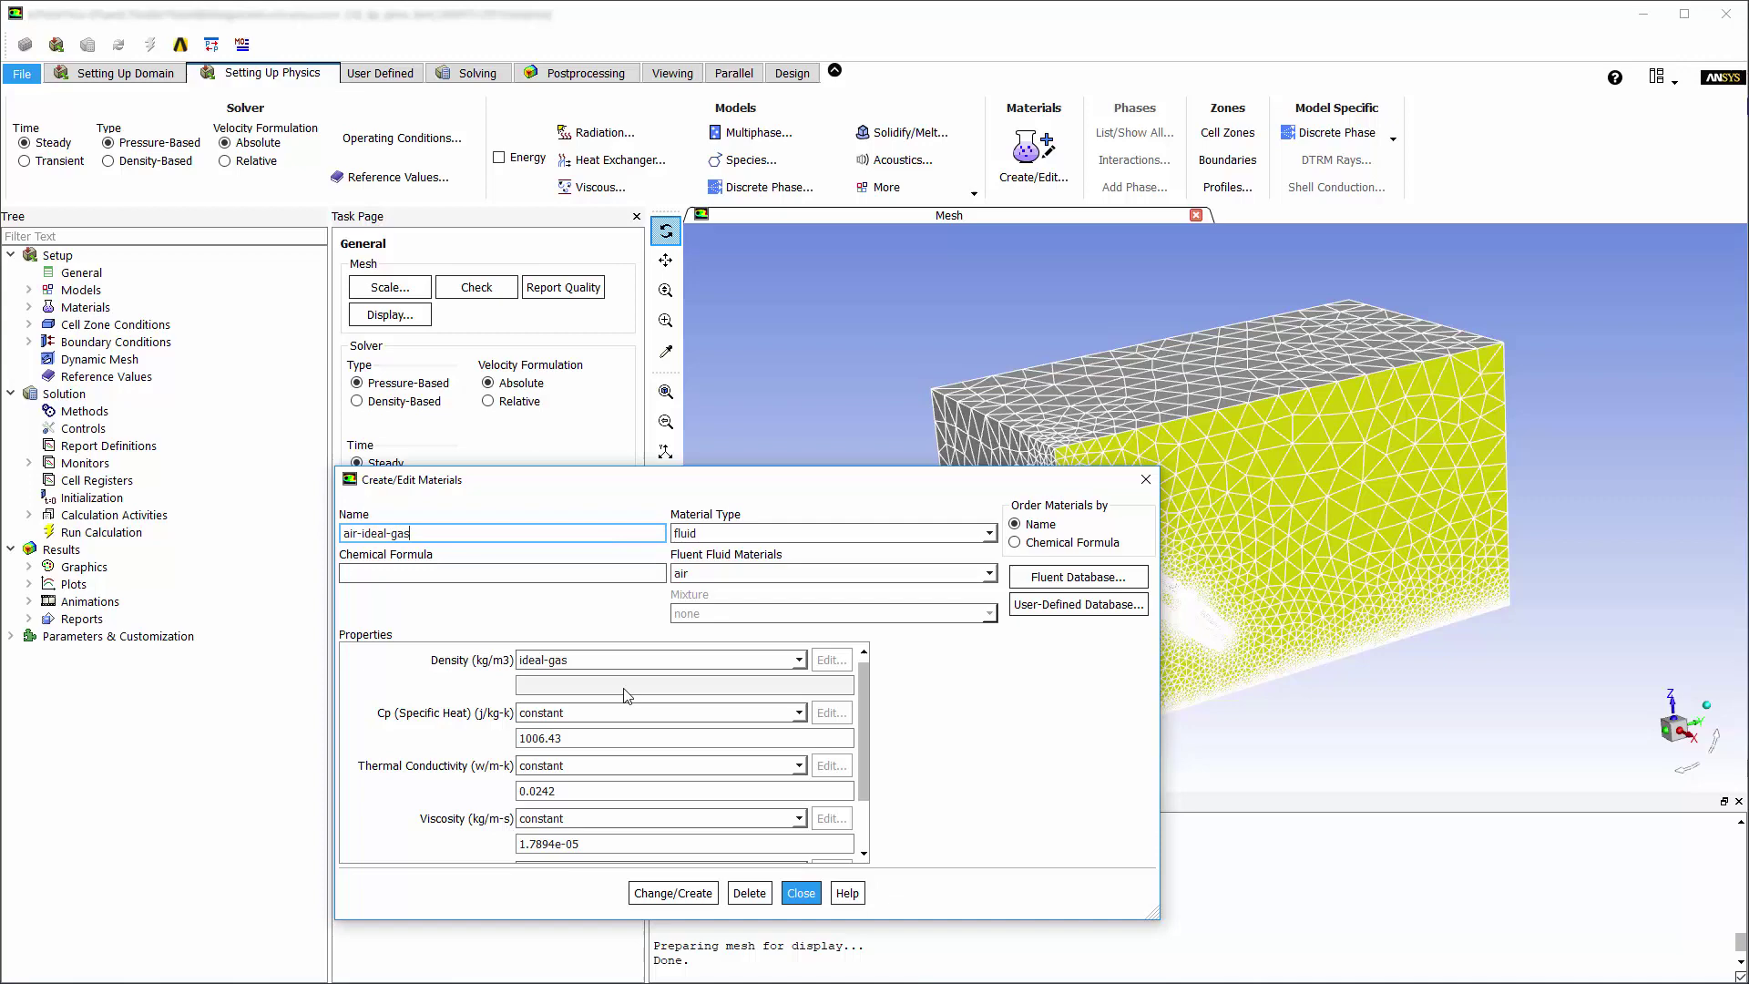
pyautogui.click(683, 895)
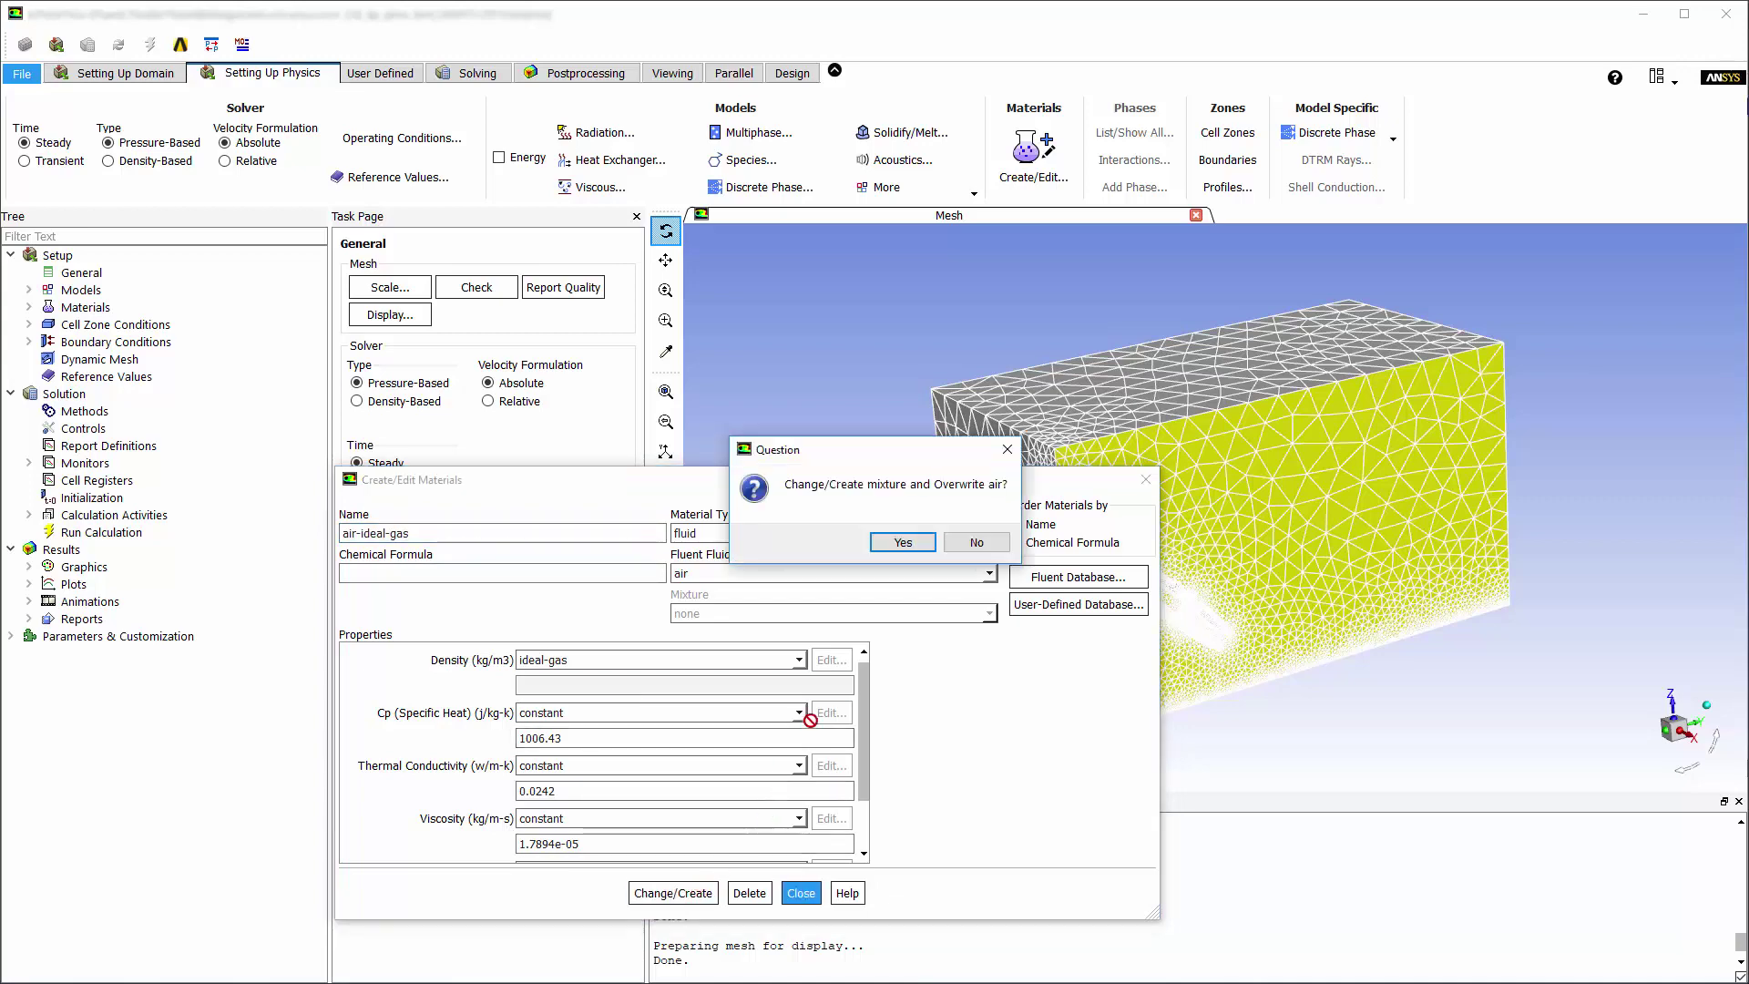
pyautogui.click(902, 544)
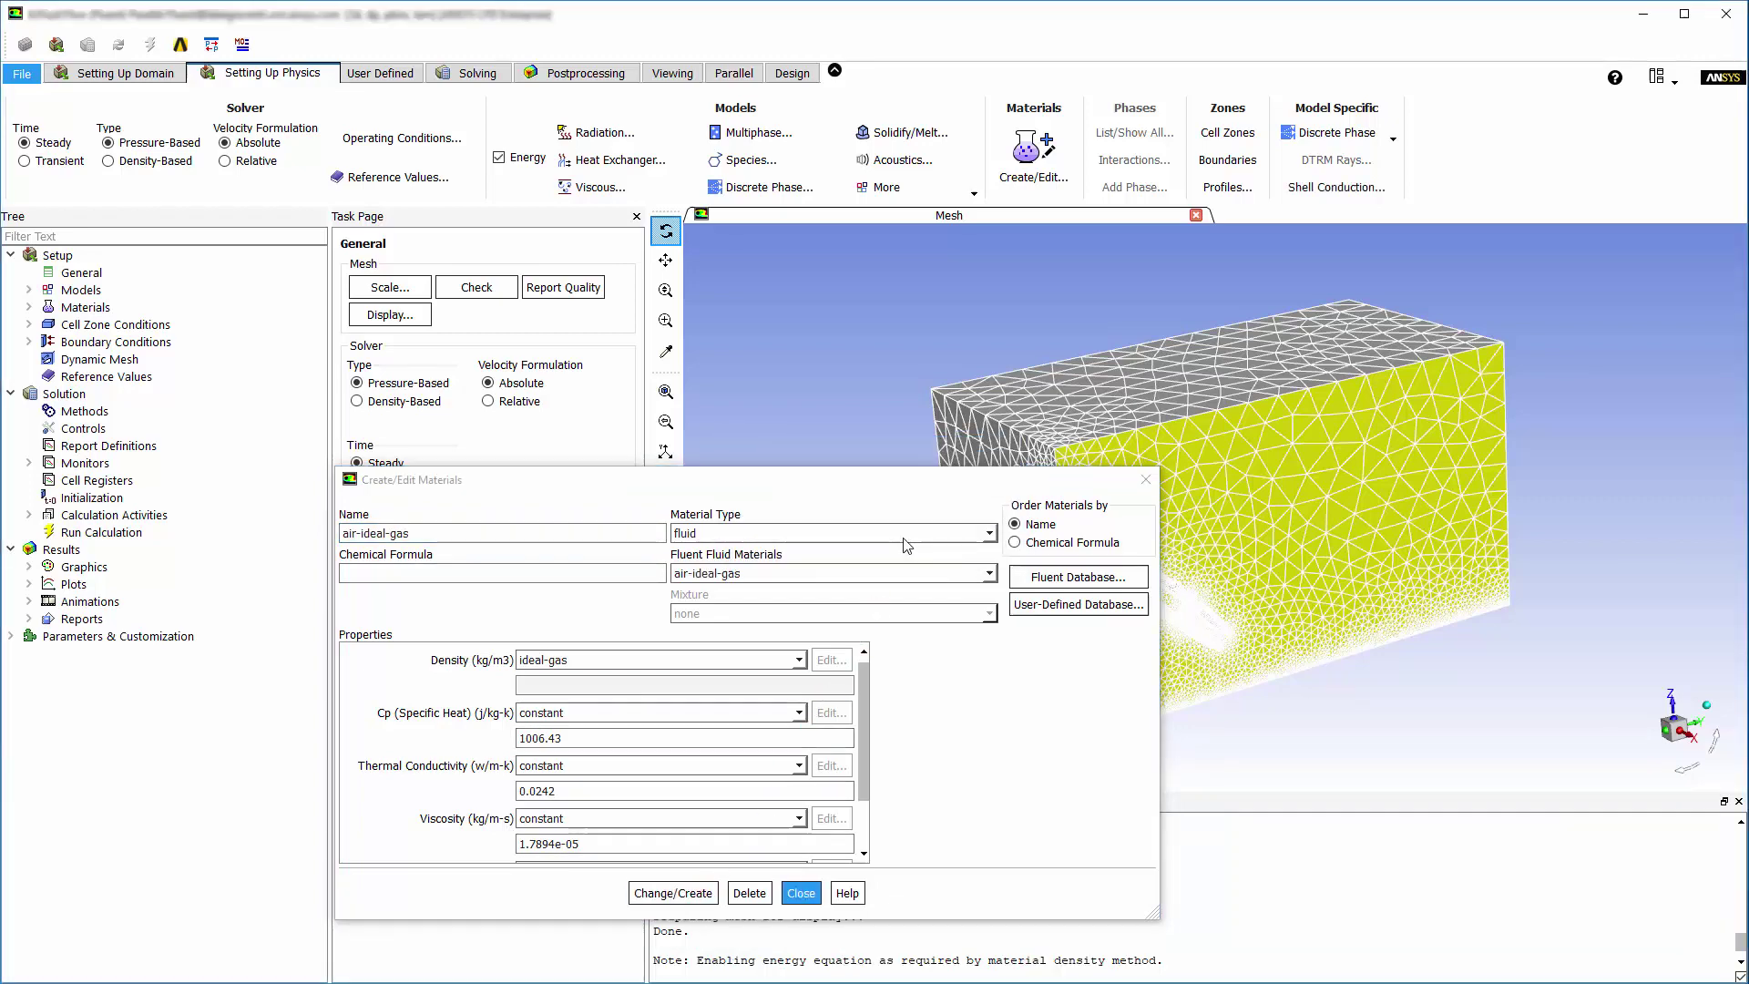
# - Switch the viscous model to Realizable k-epsilon and expand the boundary zone list
pyautogui.click(801, 892)
pyautogui.click(596, 187)
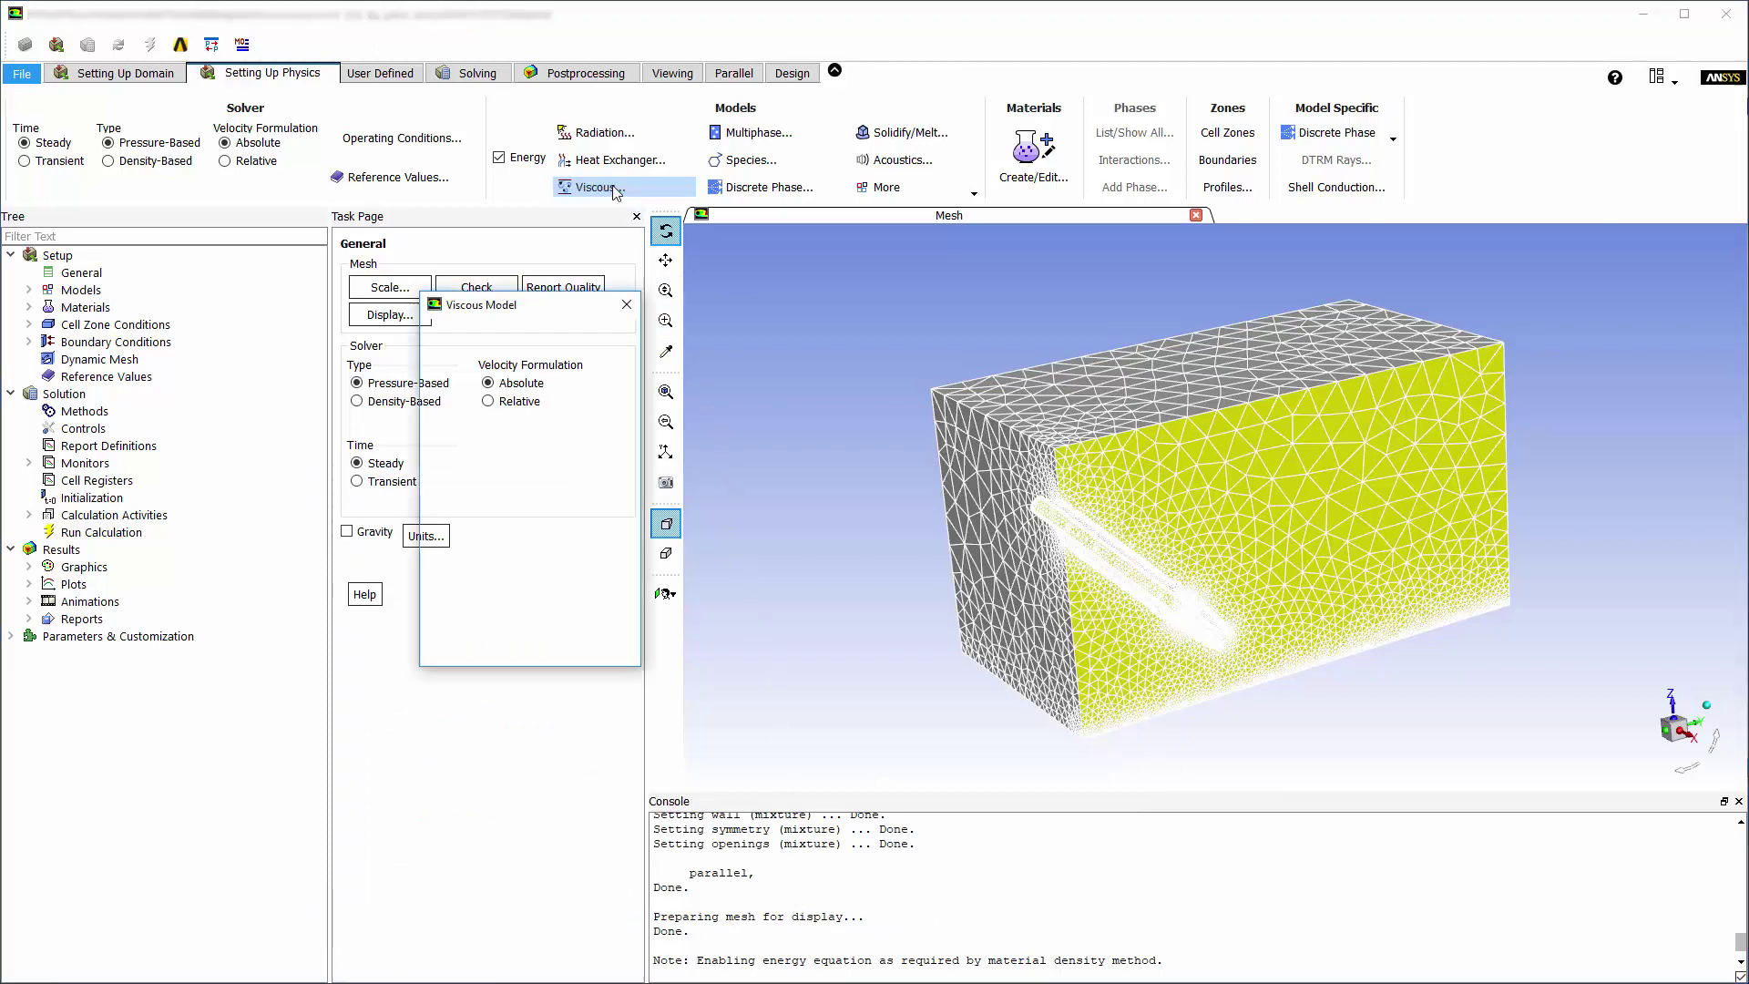
pyautogui.click(471, 405)
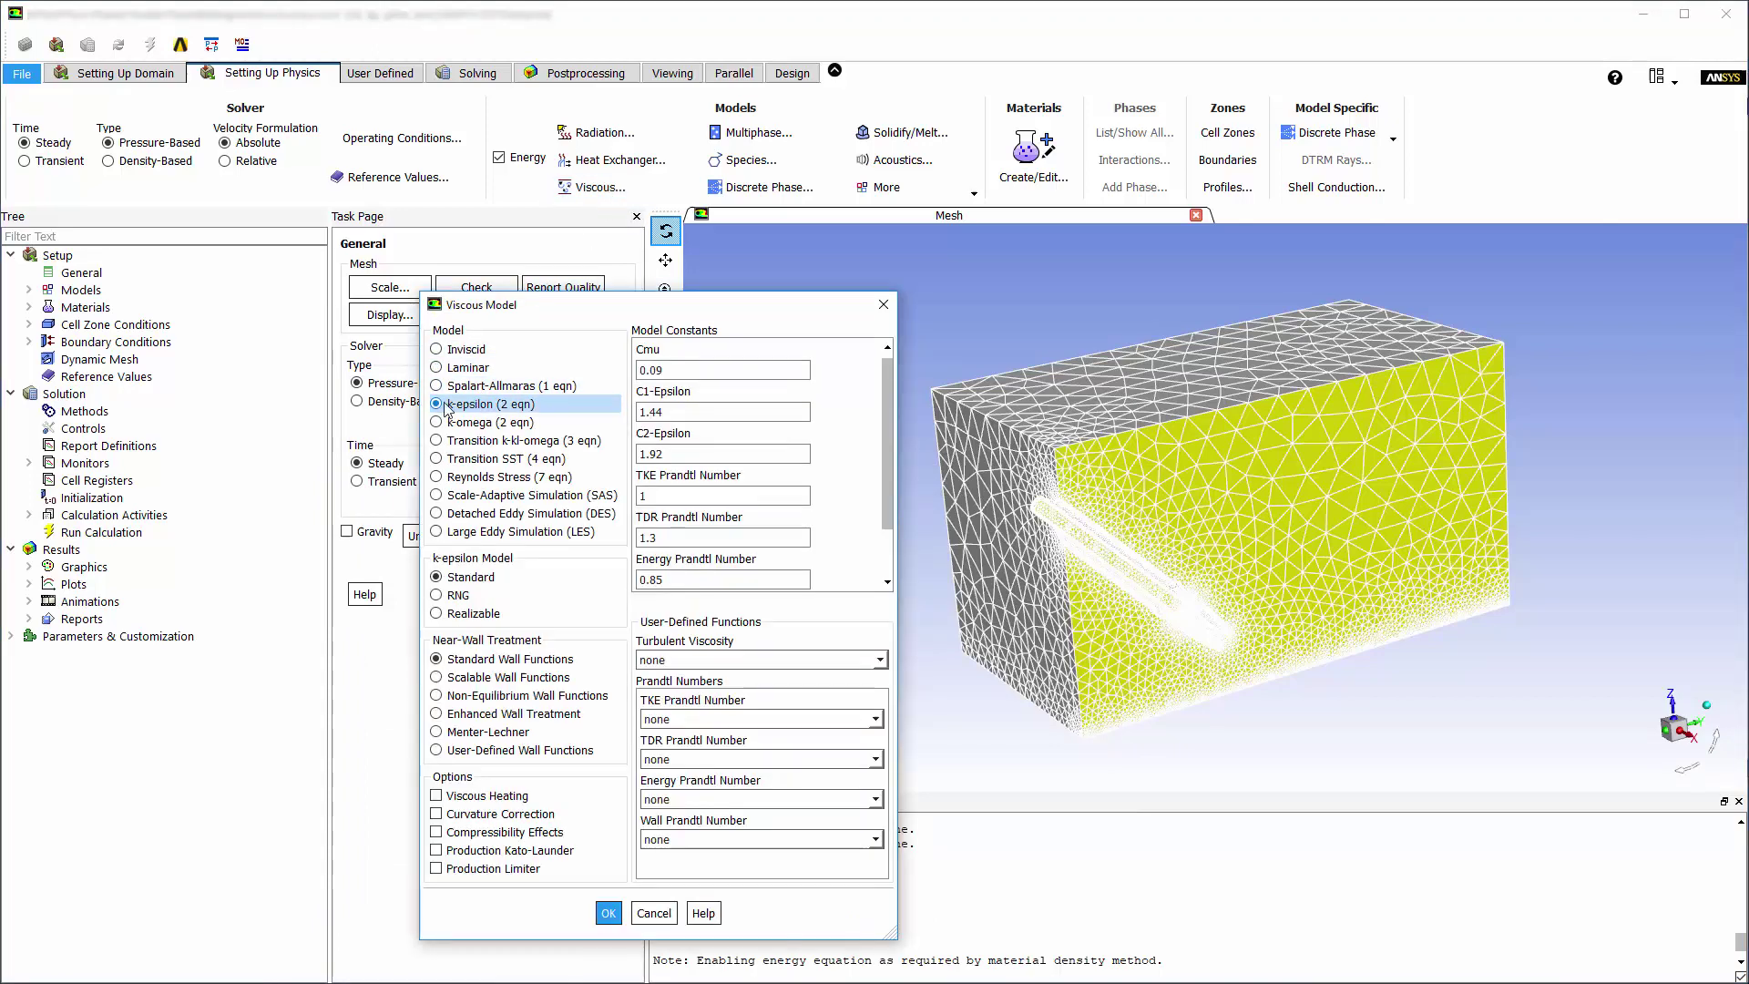
pyautogui.click(437, 613)
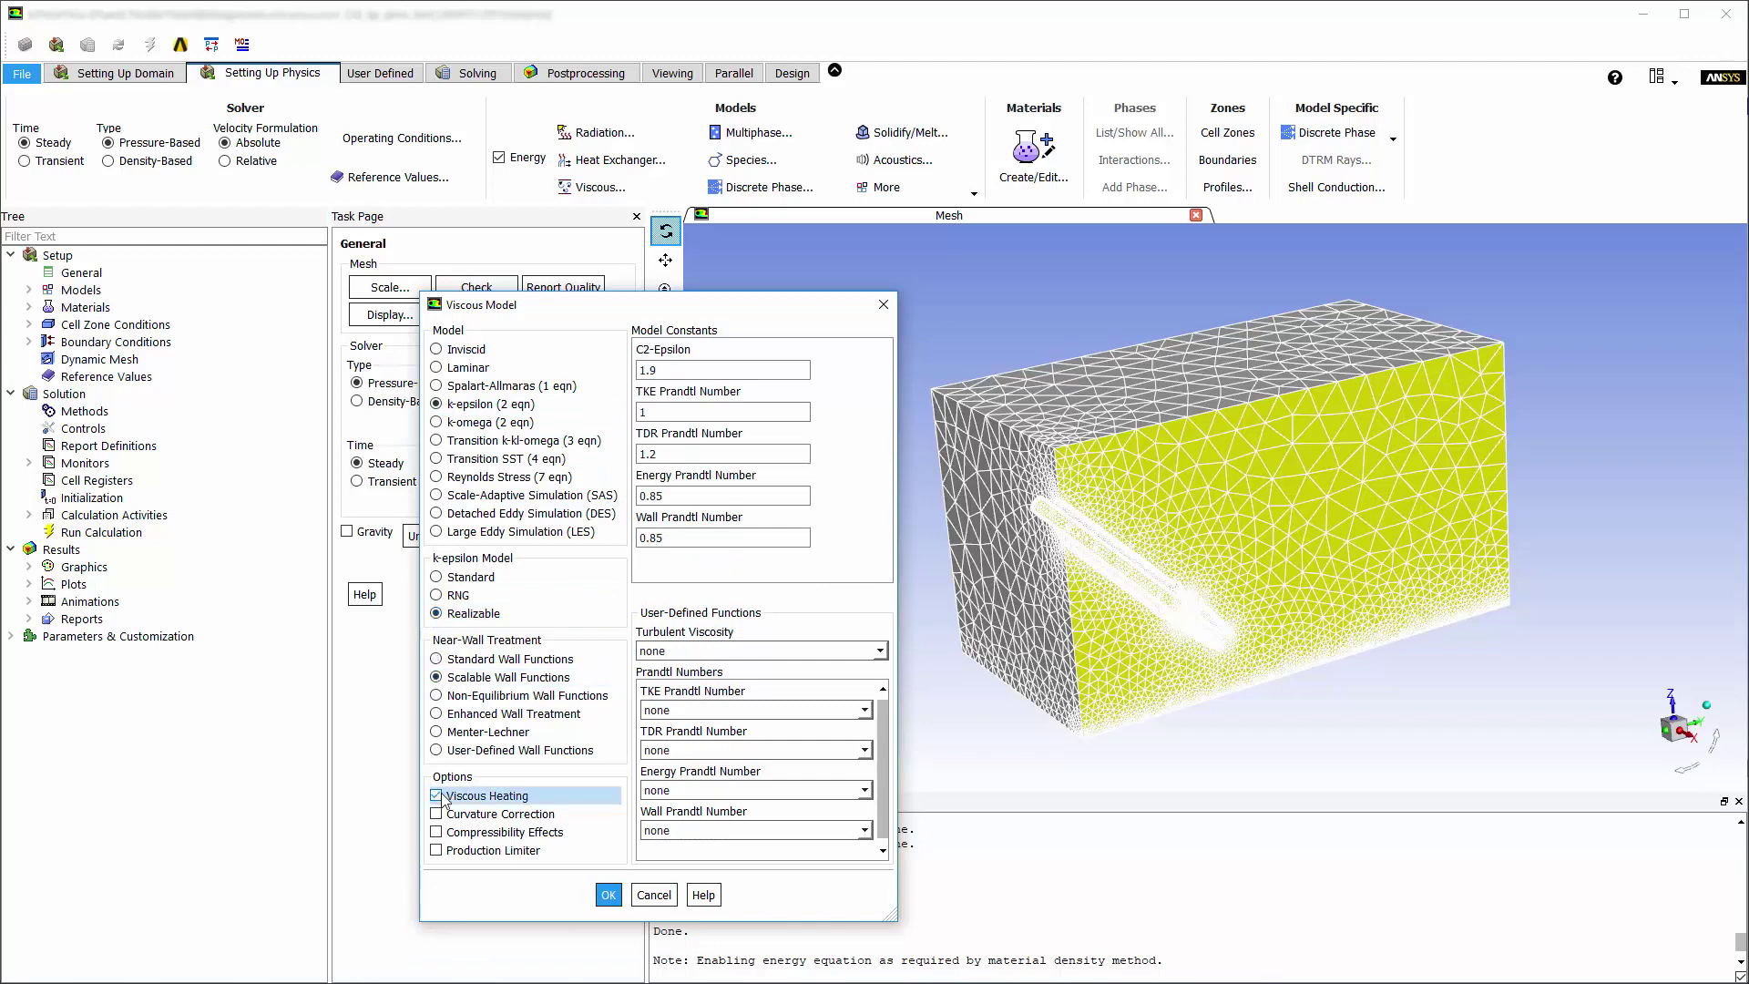
pyautogui.click(609, 894)
pyautogui.click(29, 342)
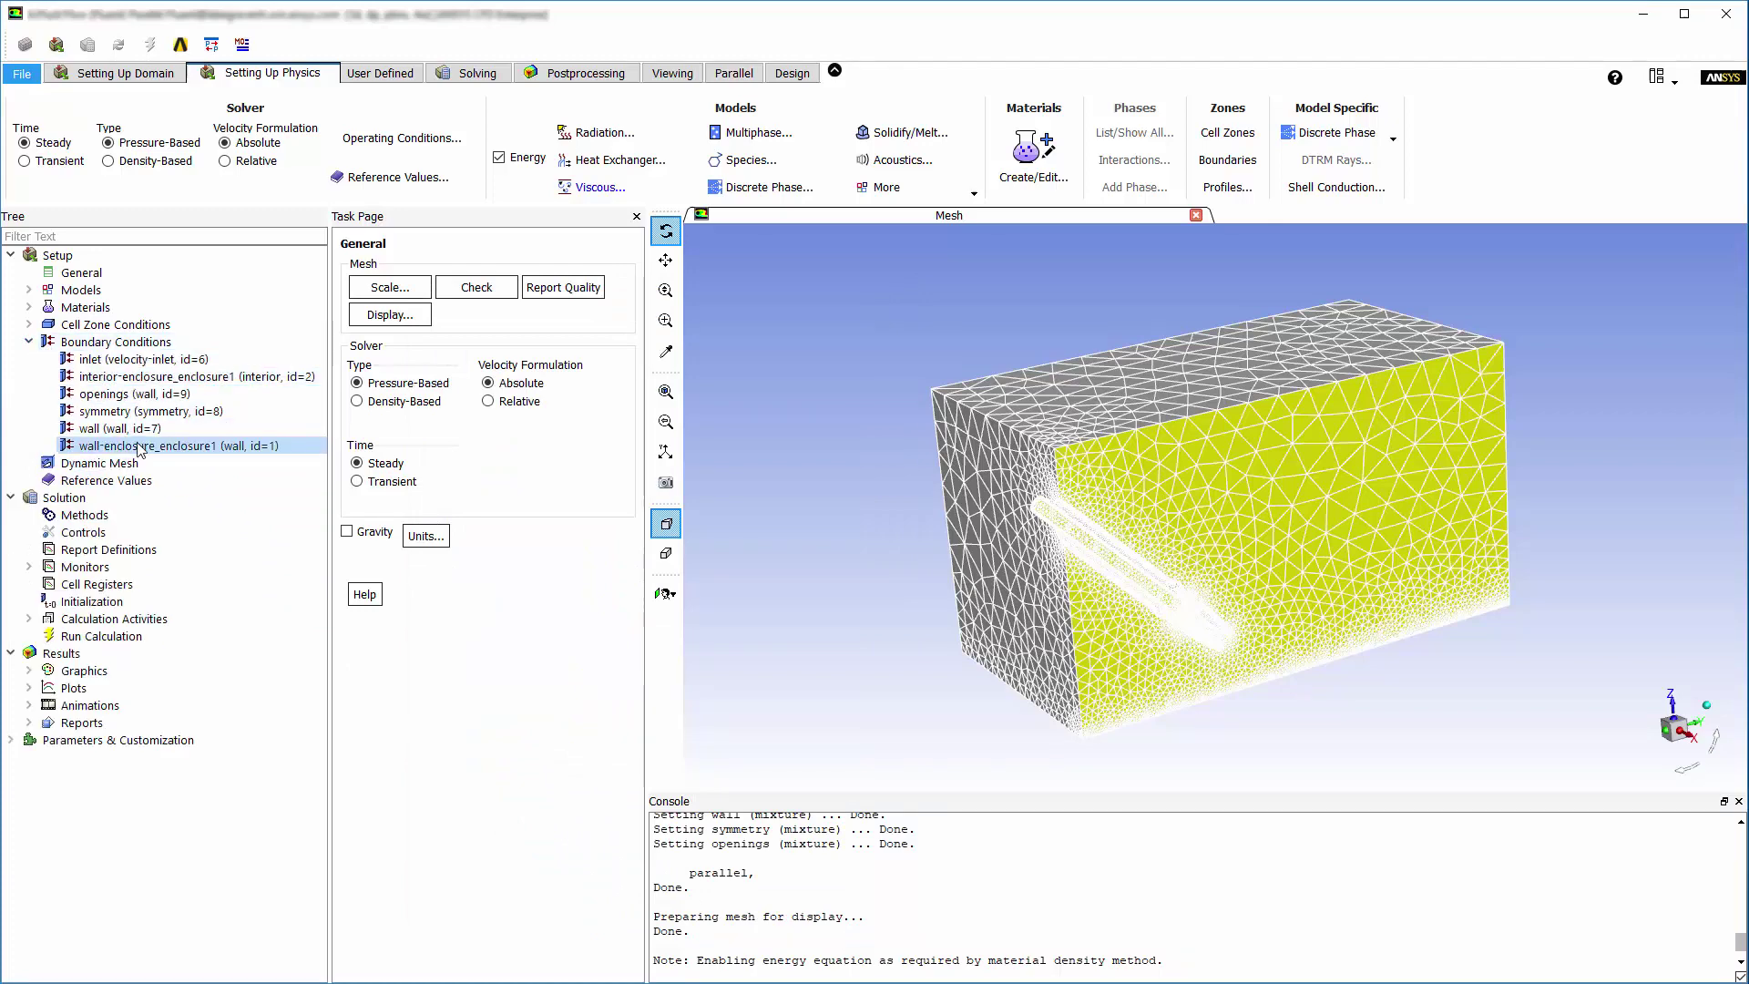
# - Set the inlet zone type to pressure-inlet with 60 psi gauge total pressure and 25 °C total temperature
pyautogui.rightClick(143, 360)
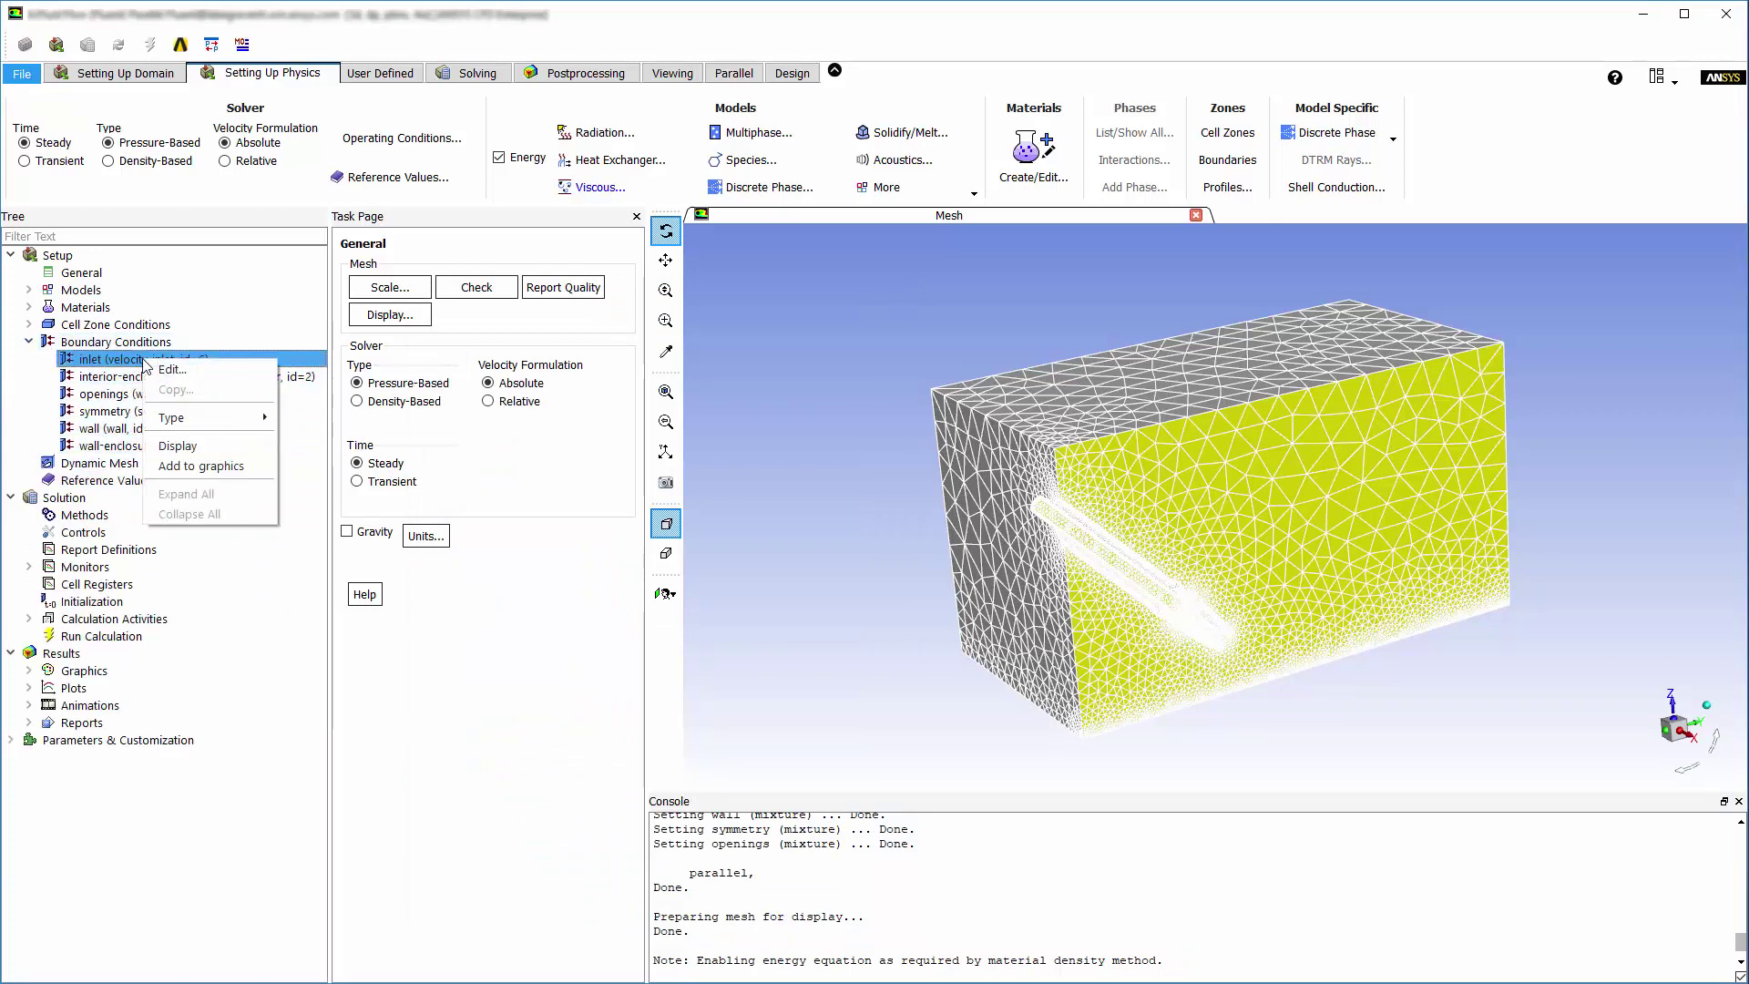
pyautogui.moveTo(222, 419)
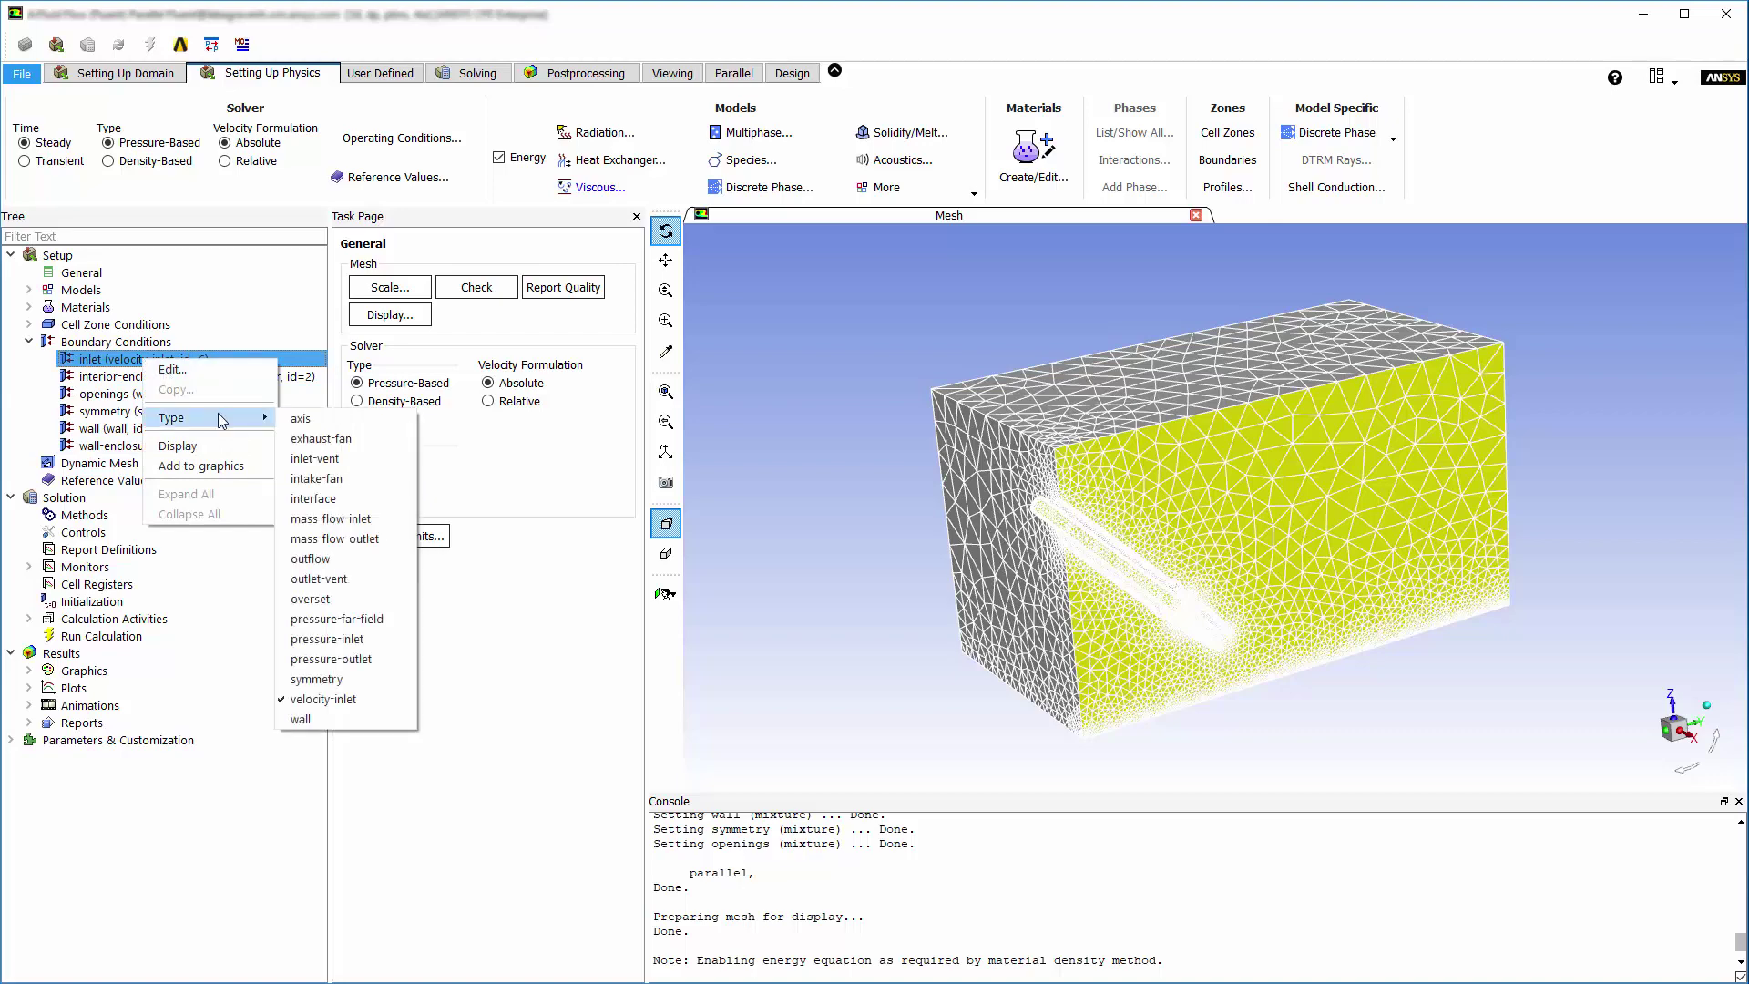
pyautogui.click(352, 639)
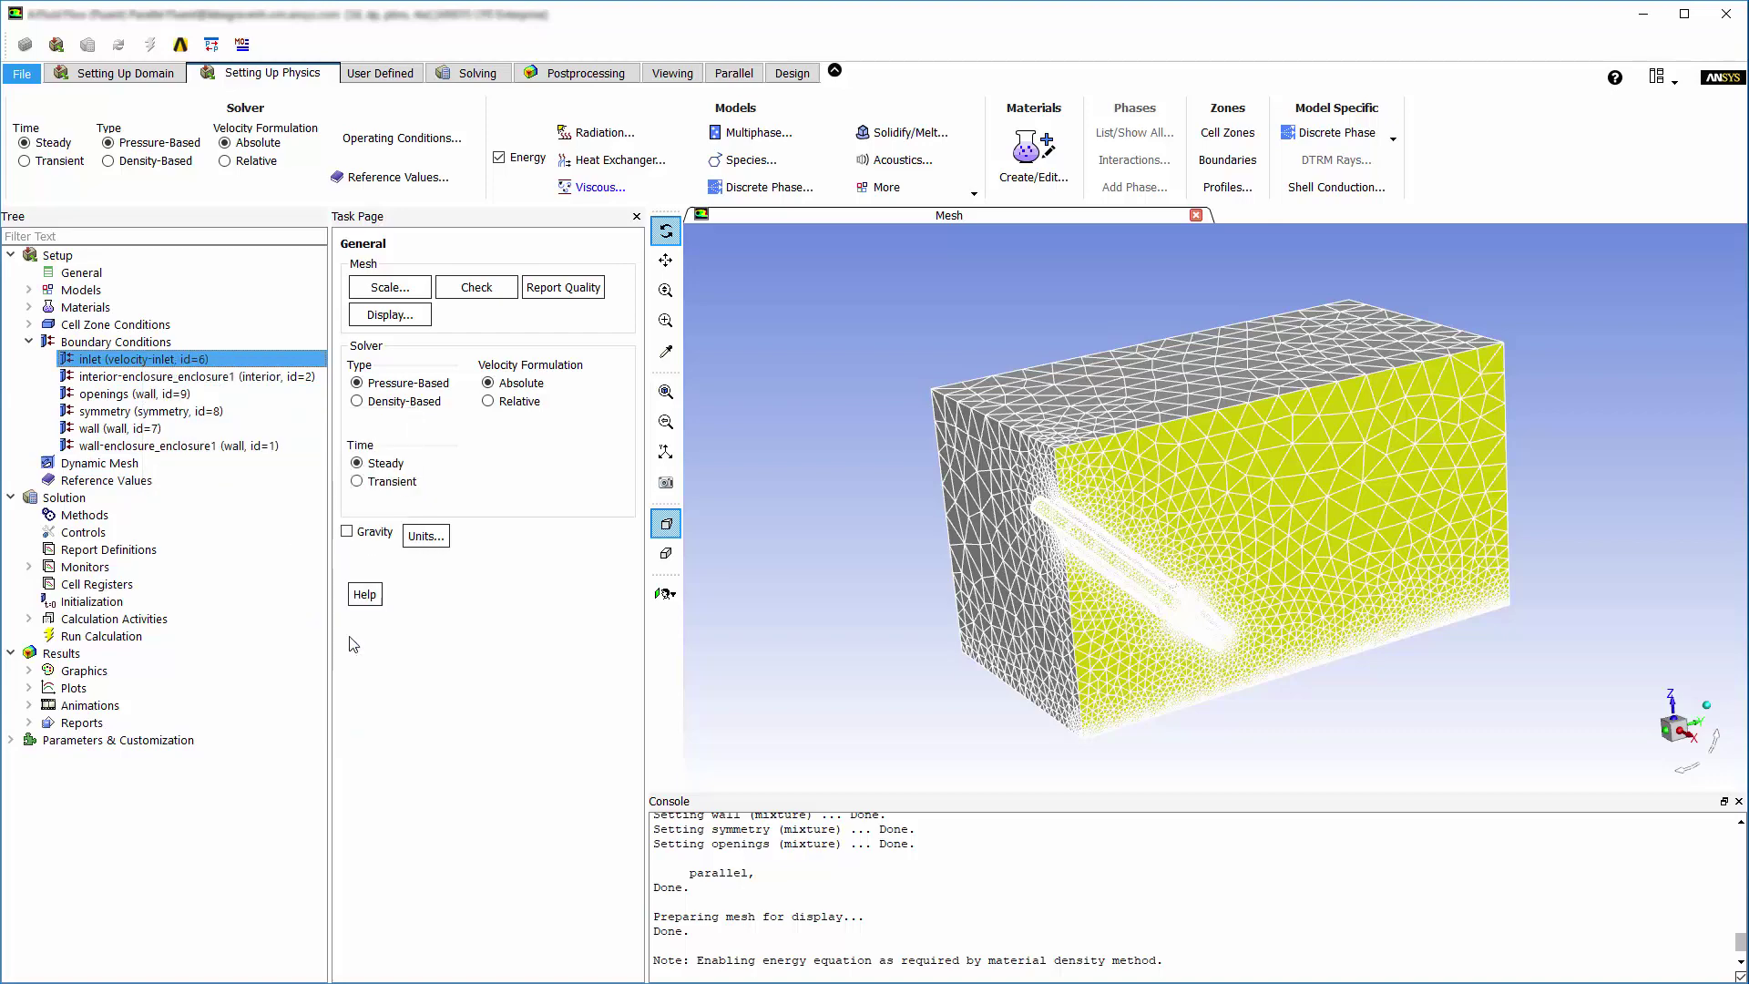
pyautogui.doubleClick(574, 607)
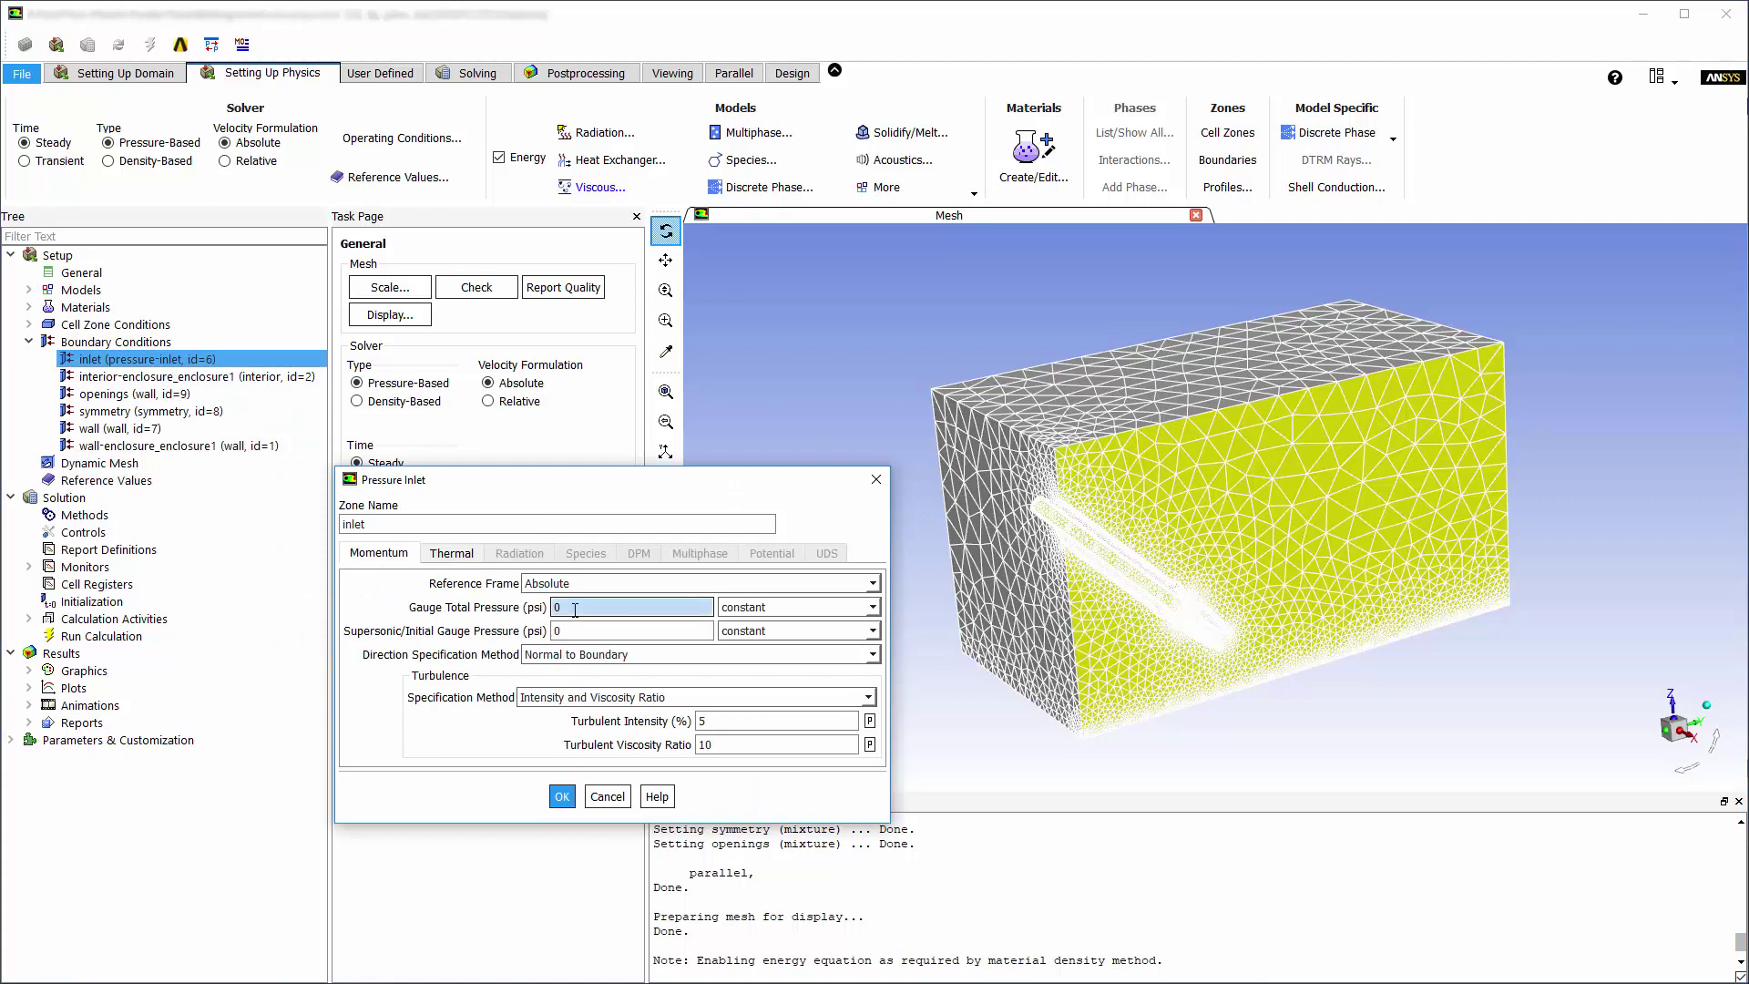
pyautogui.write('60')
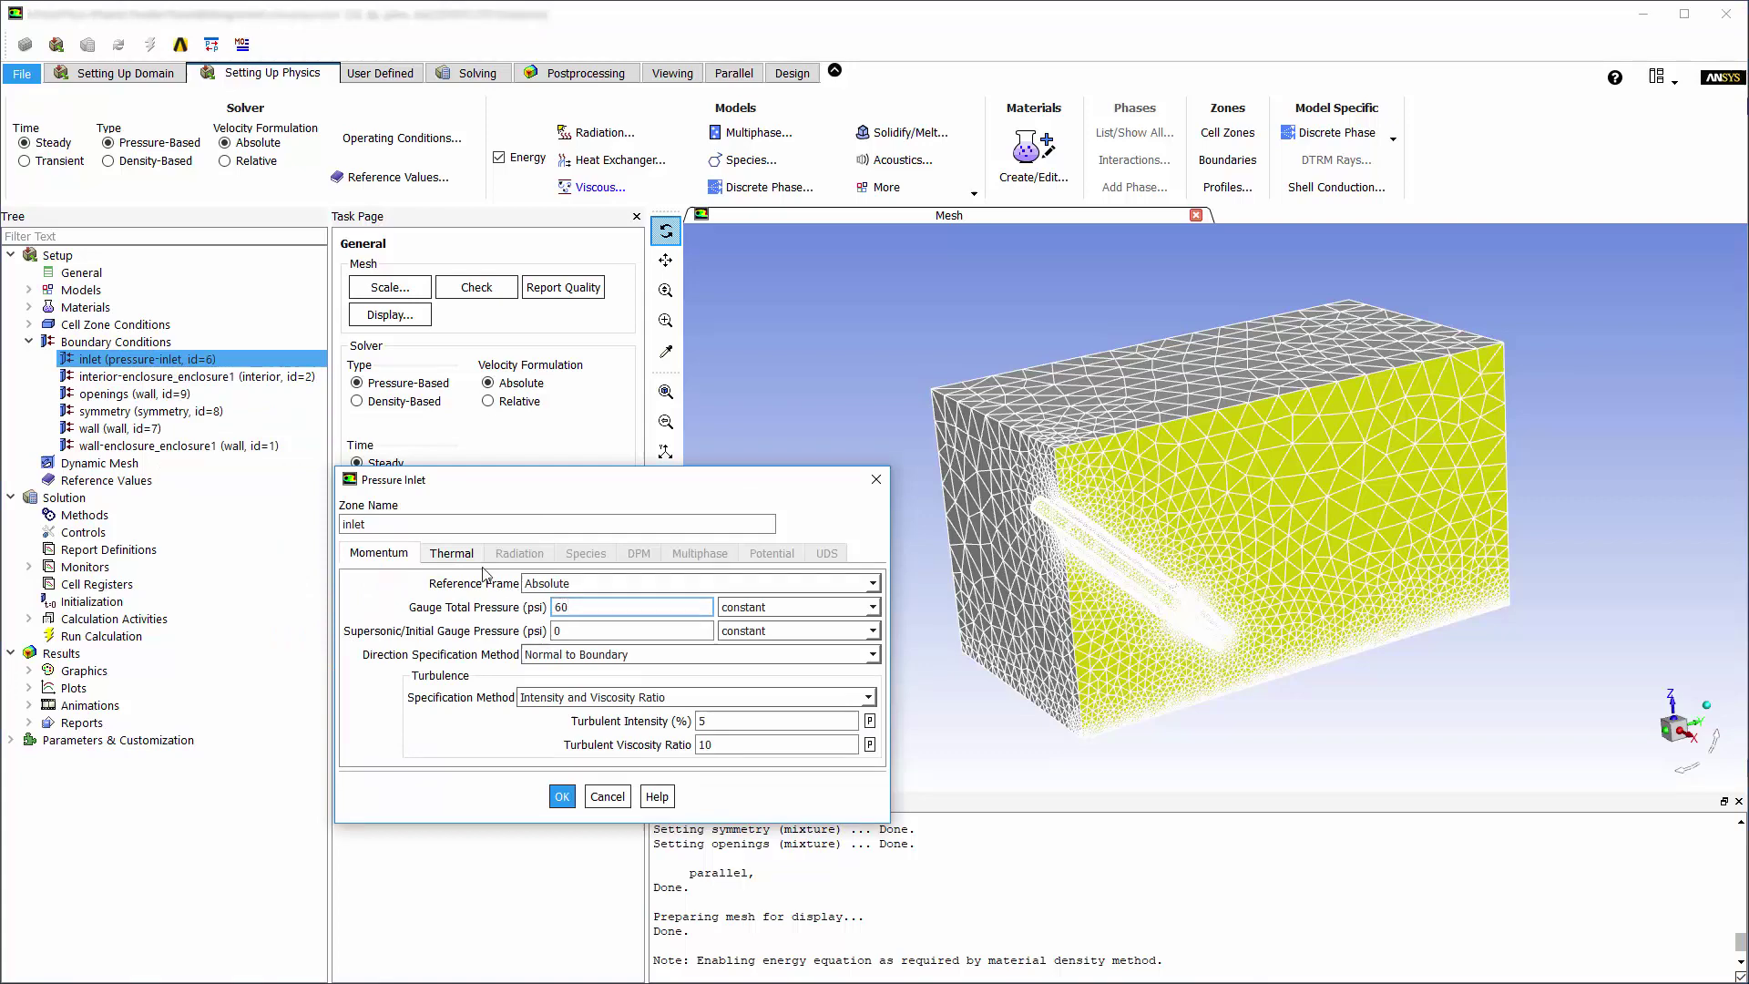
pyautogui.click(452, 553)
pyautogui.doubleClick(509, 583)
pyautogui.write('25')
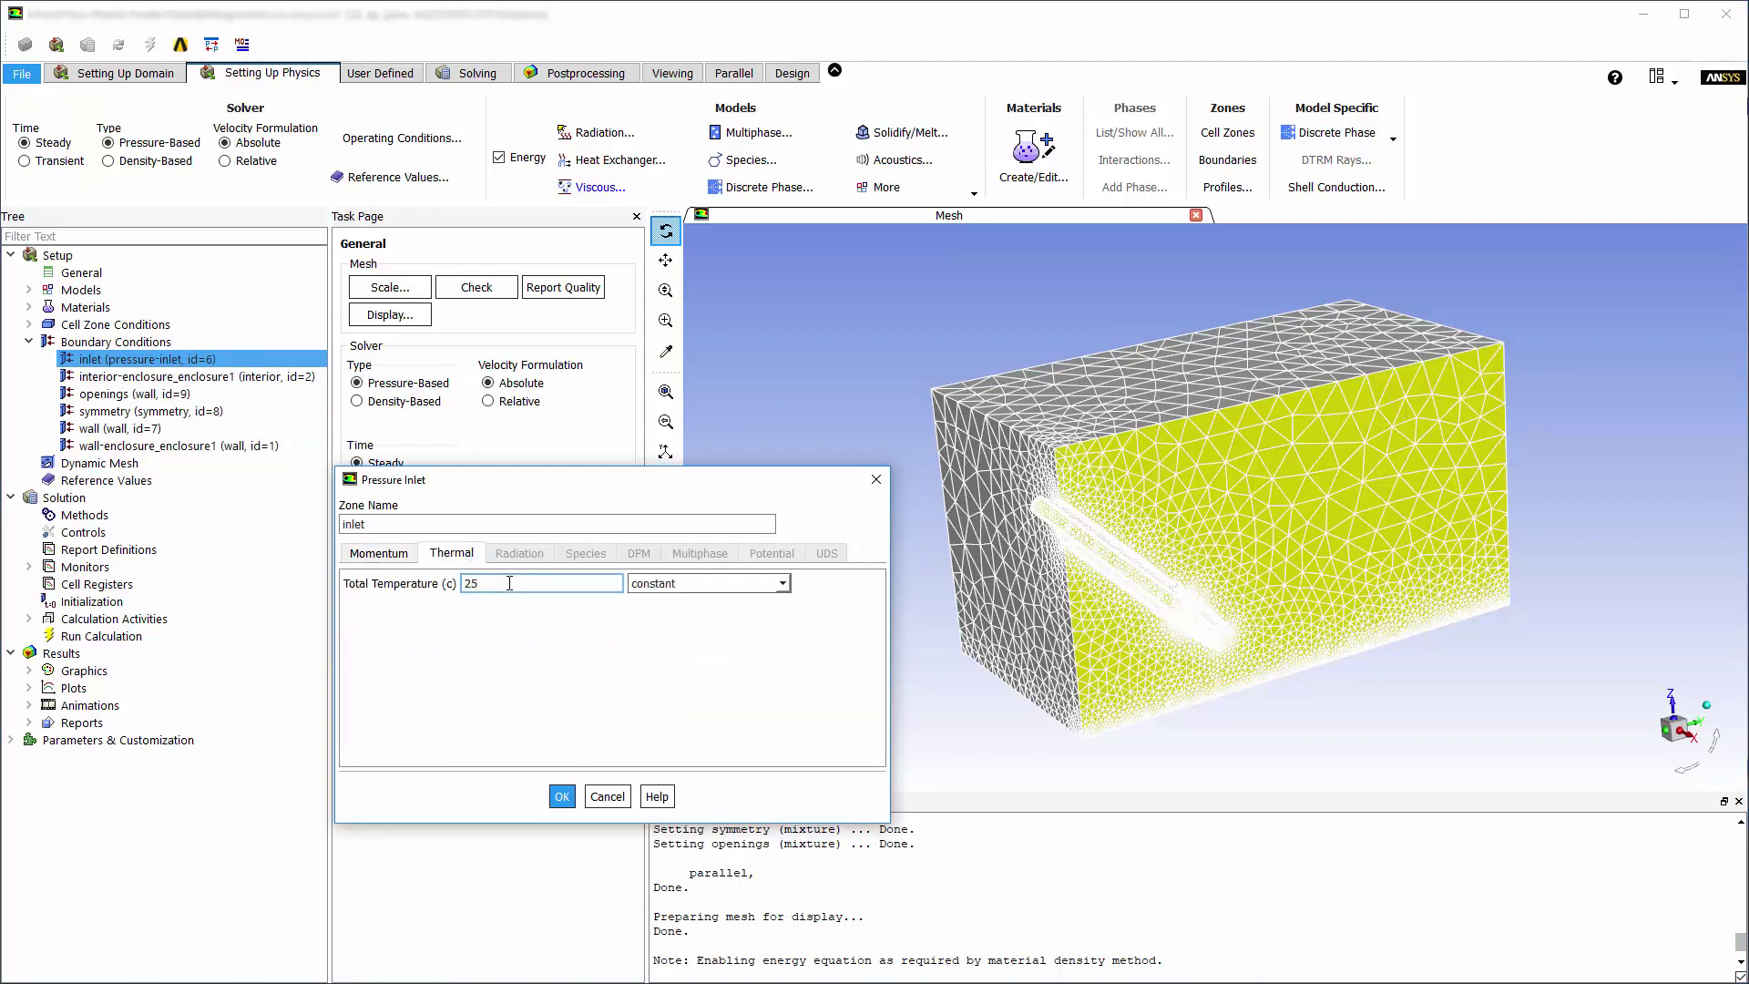
pyautogui.click(561, 797)
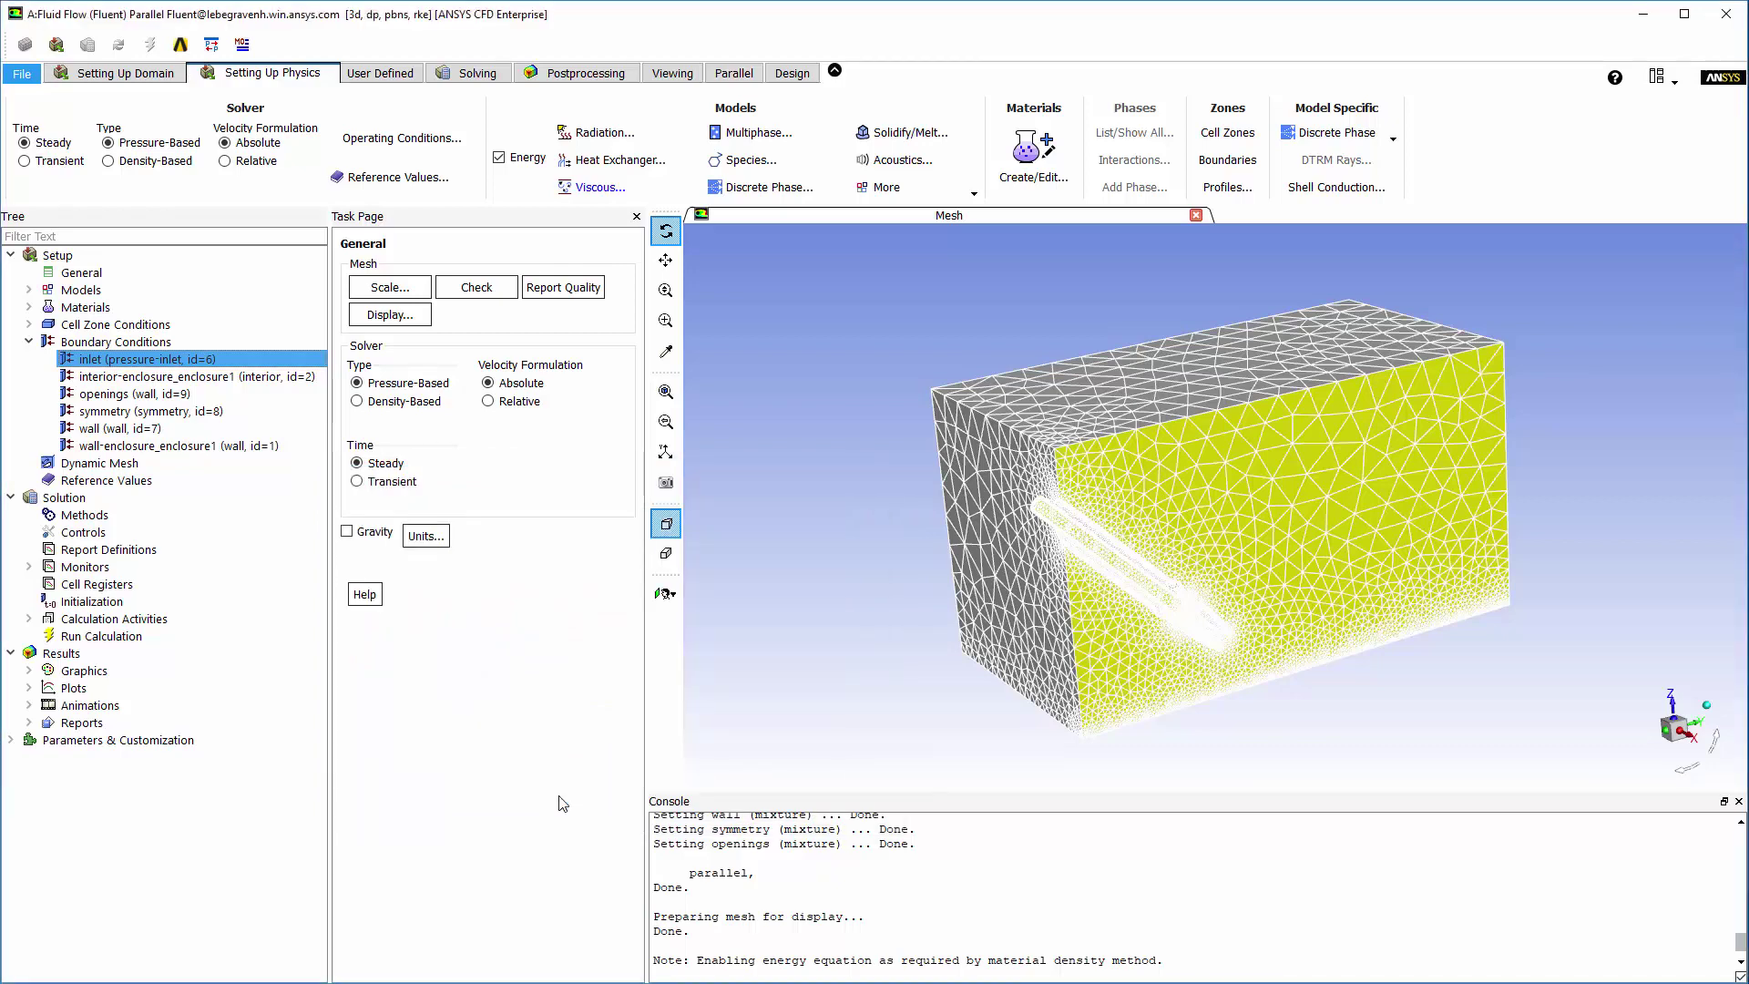
# - Change the openings zone type to pressure-outlet with a 25 °C backflow total temperature
pyautogui.rightClick(202, 397)
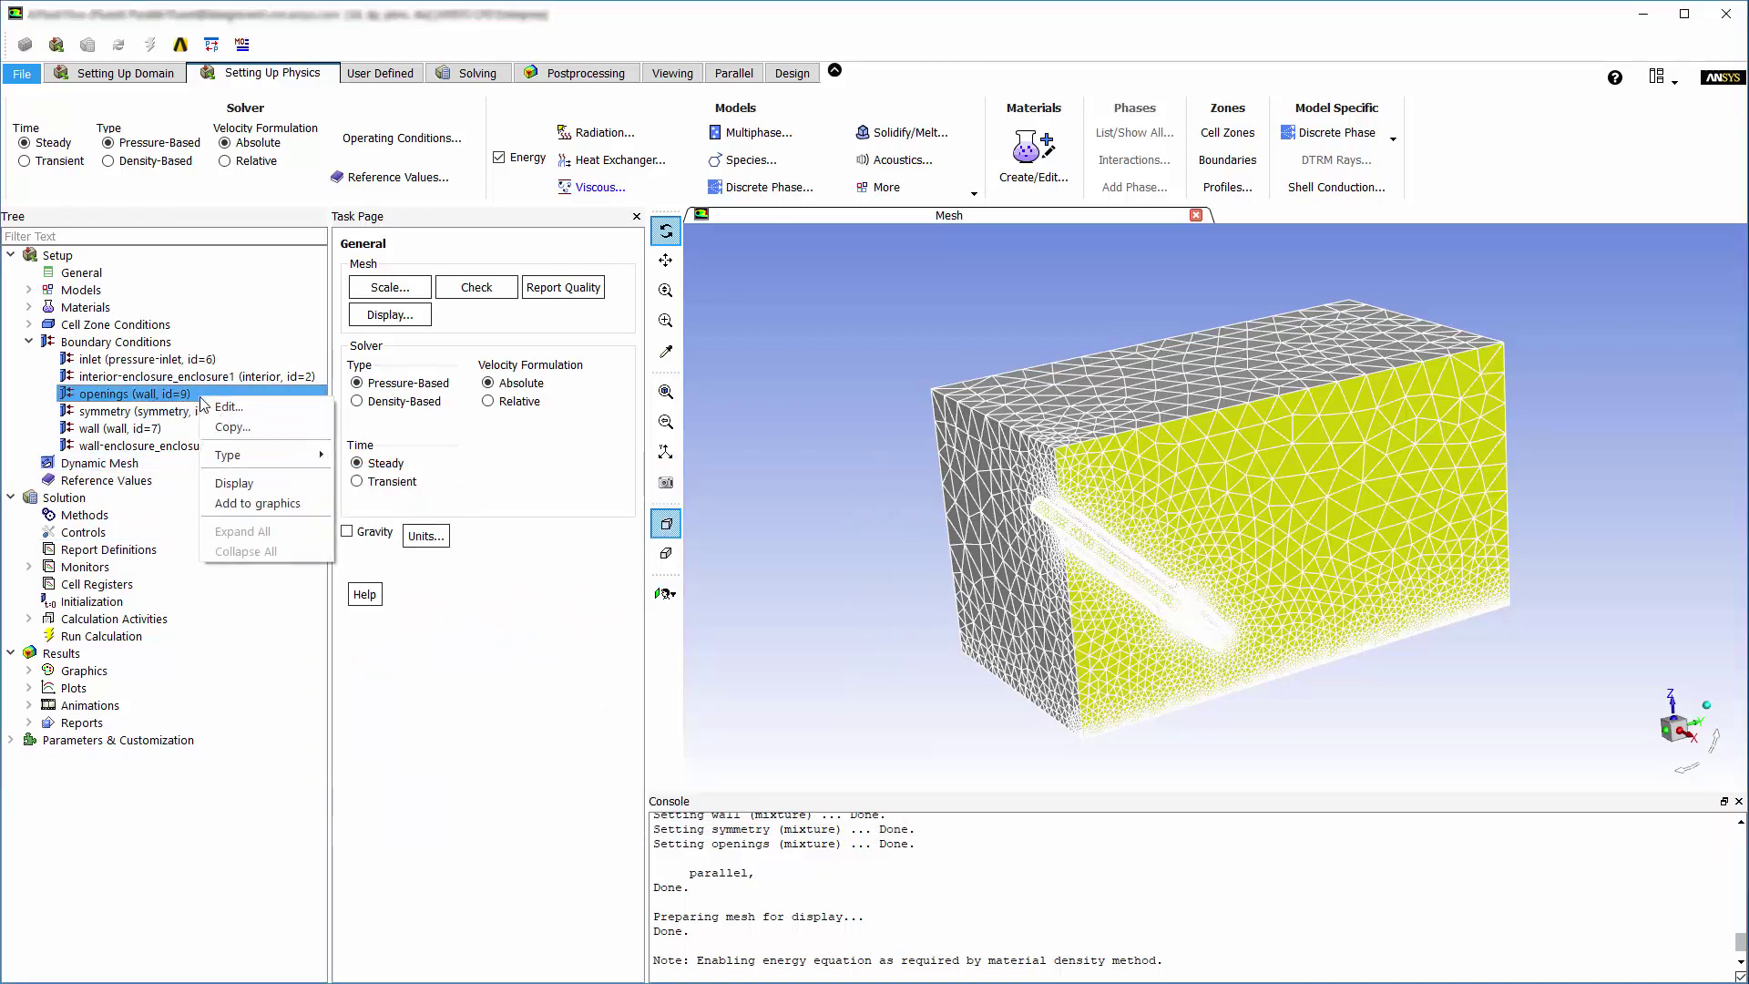
pyautogui.moveTo(258, 455)
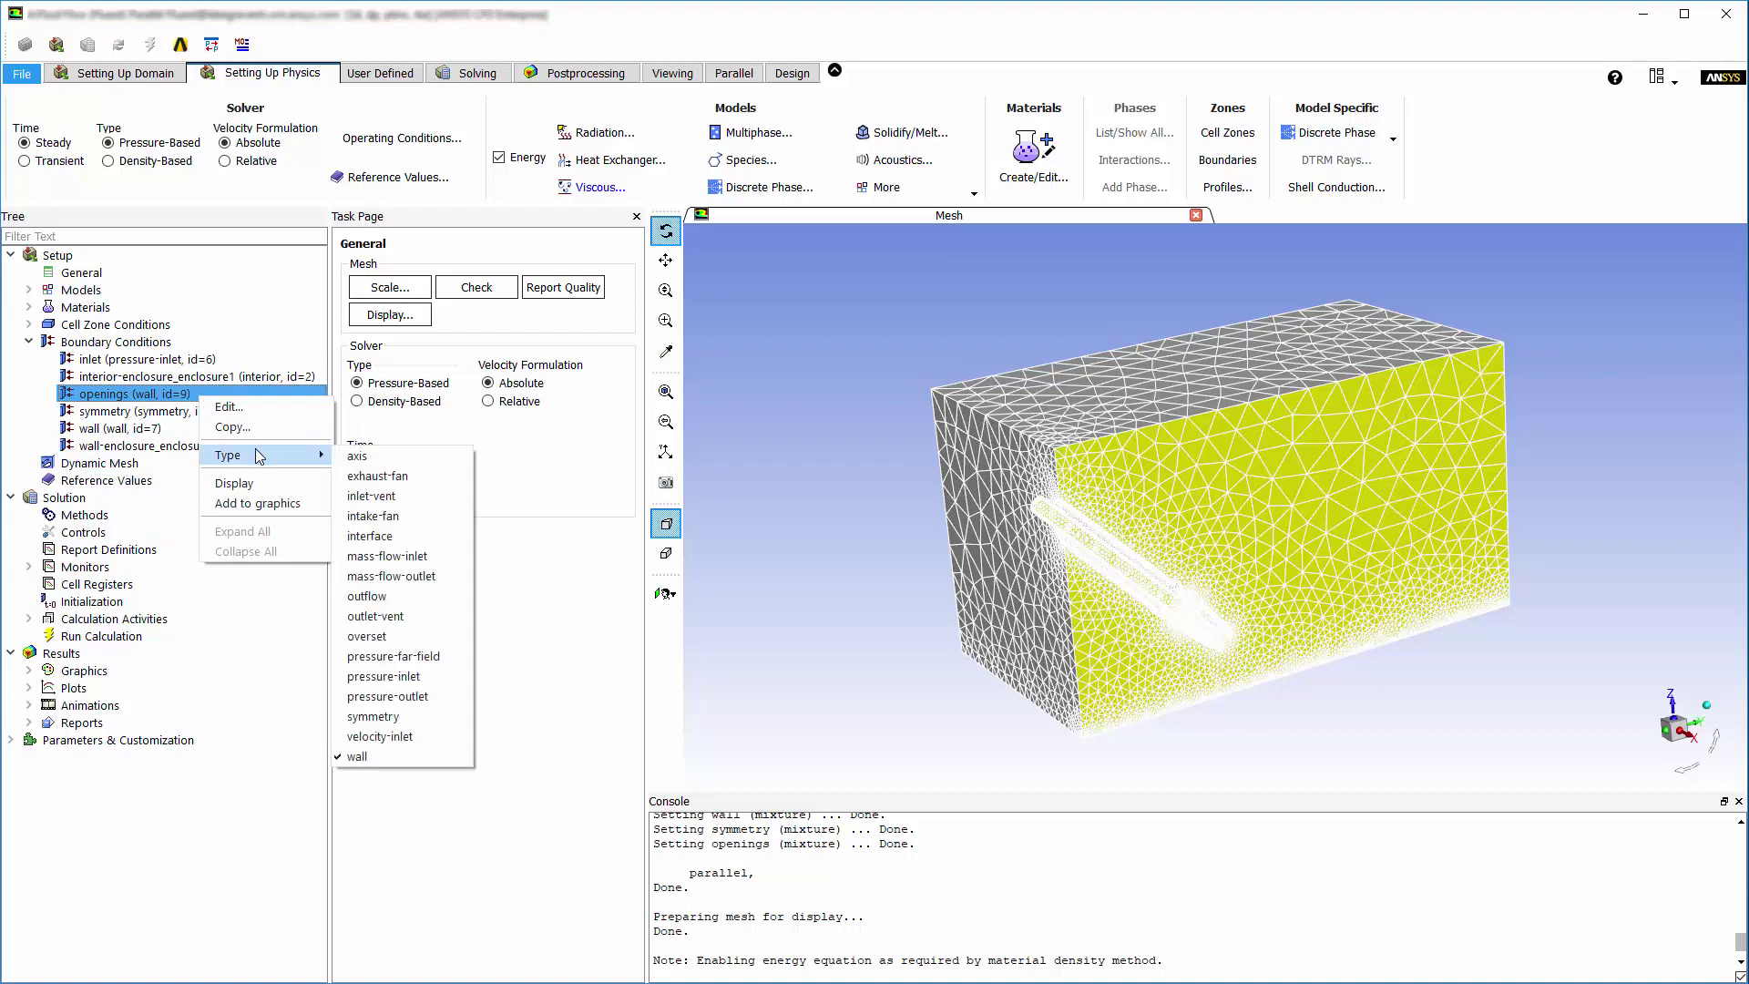
pyautogui.click(431, 698)
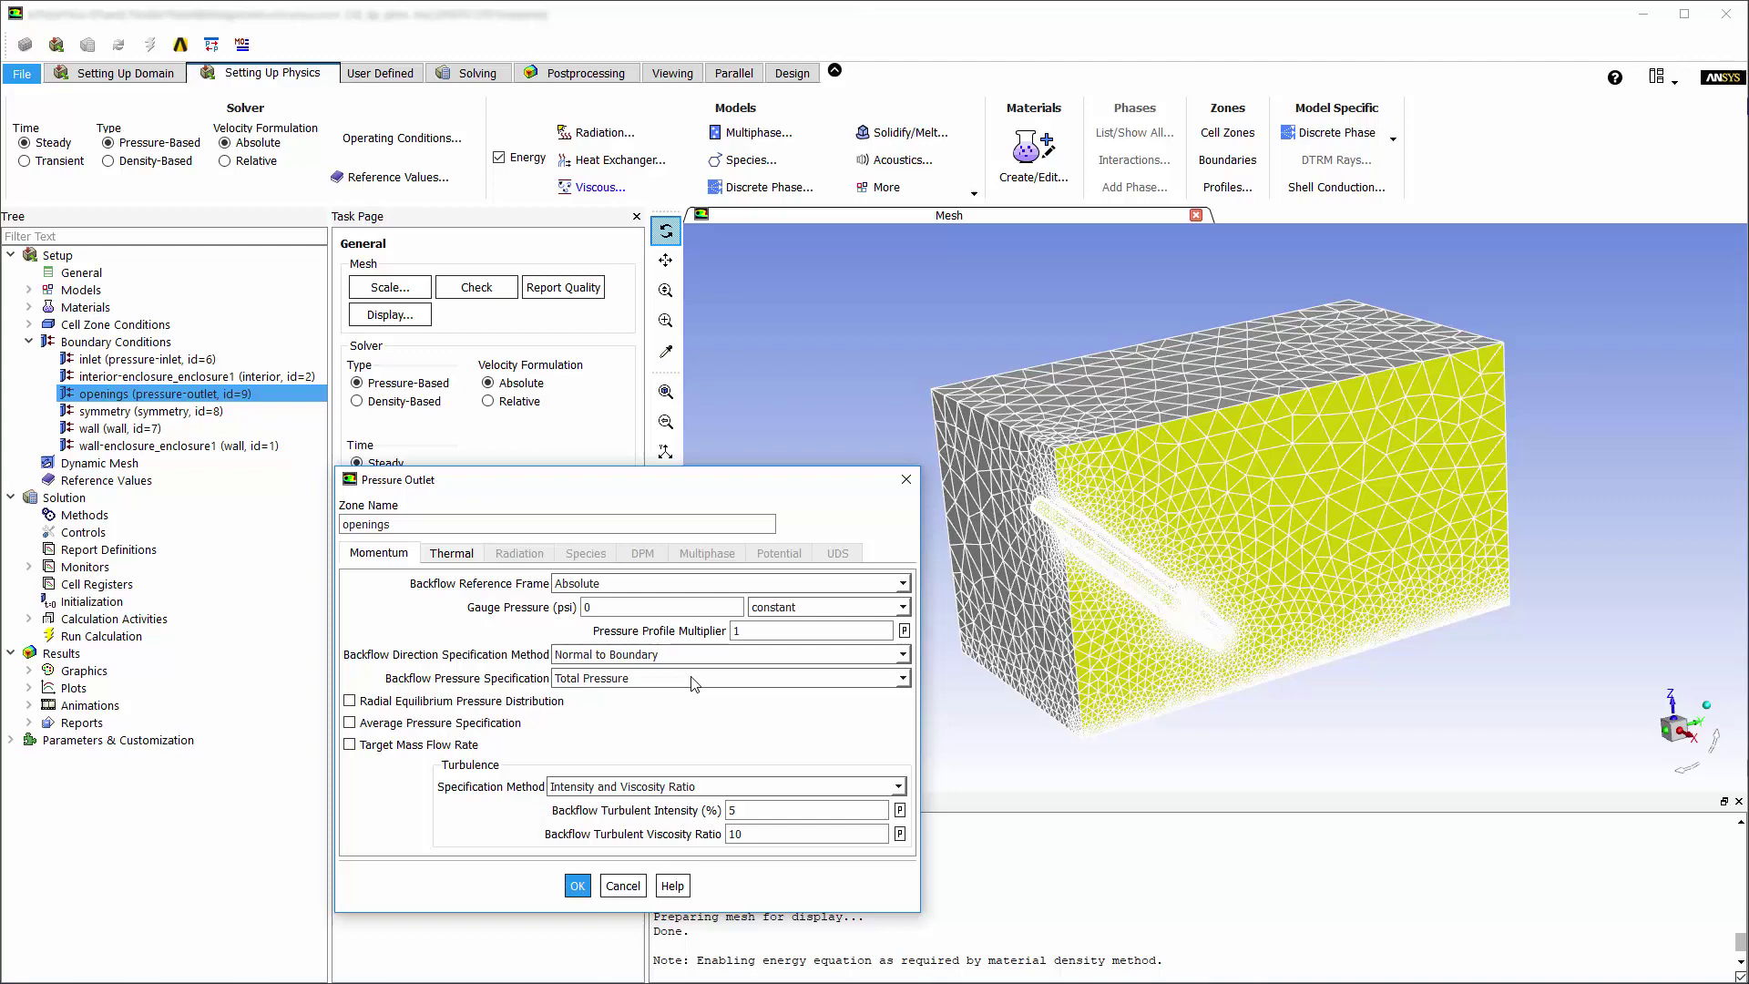
pyautogui.click(469, 553)
pyautogui.doubleClick(561, 584)
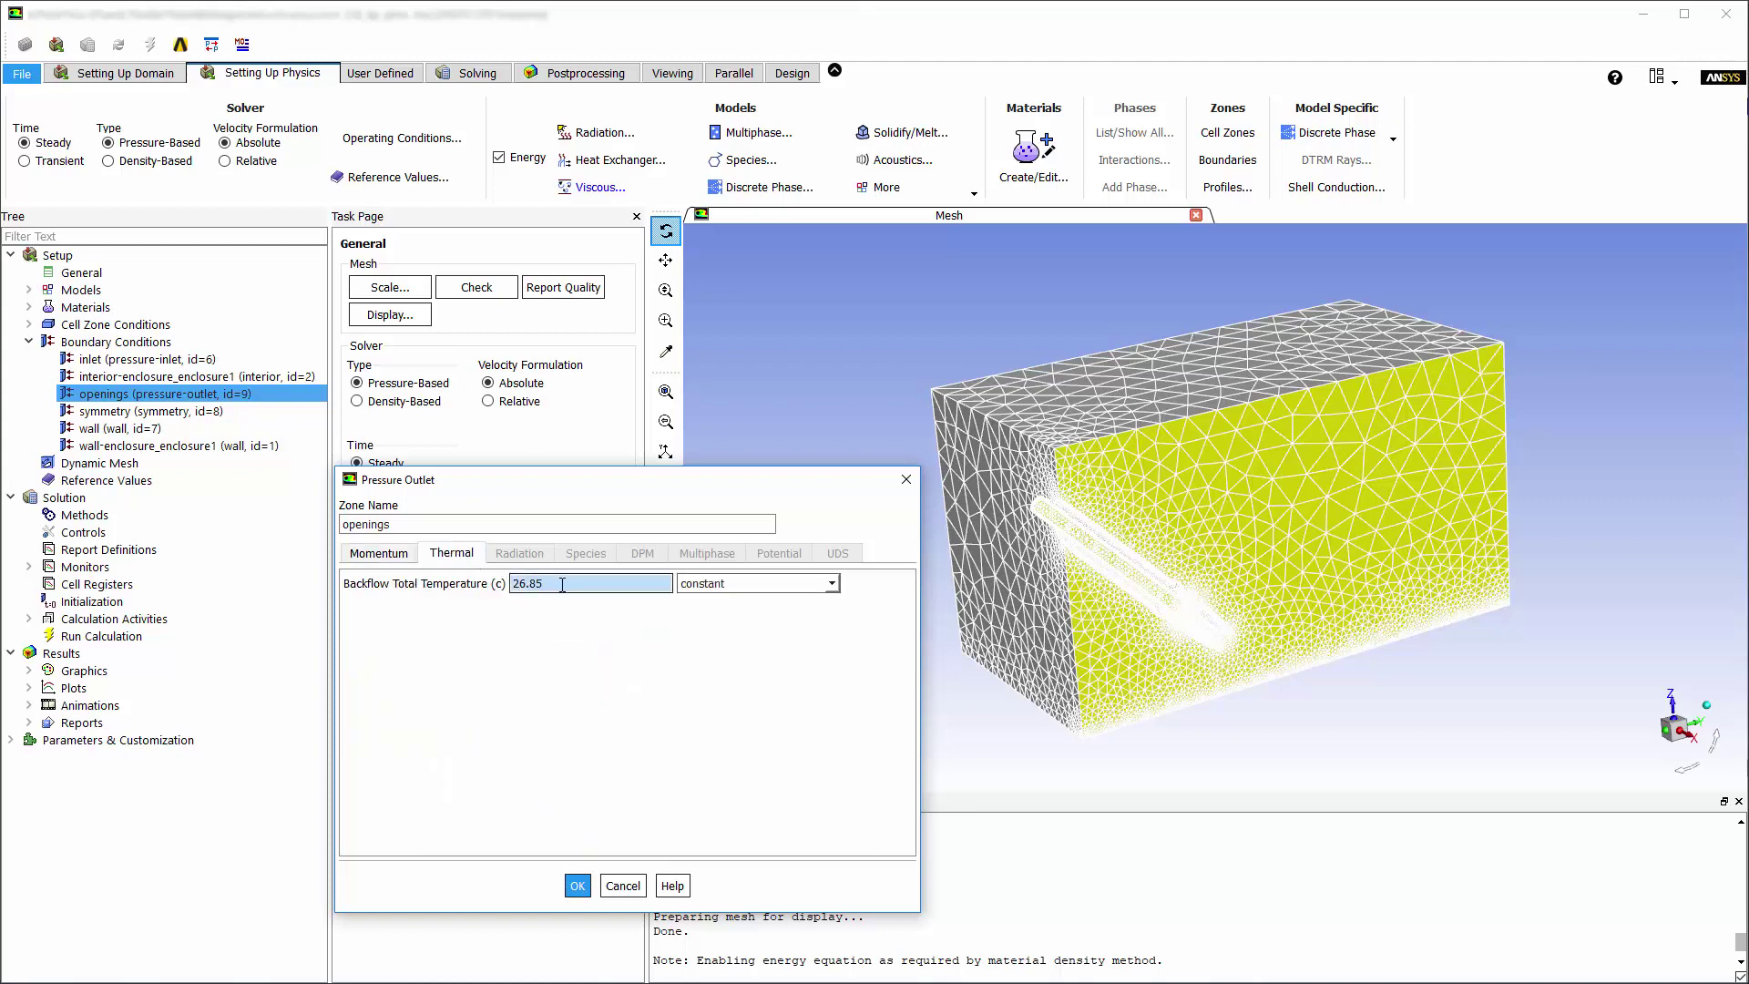
pyautogui.write('25')
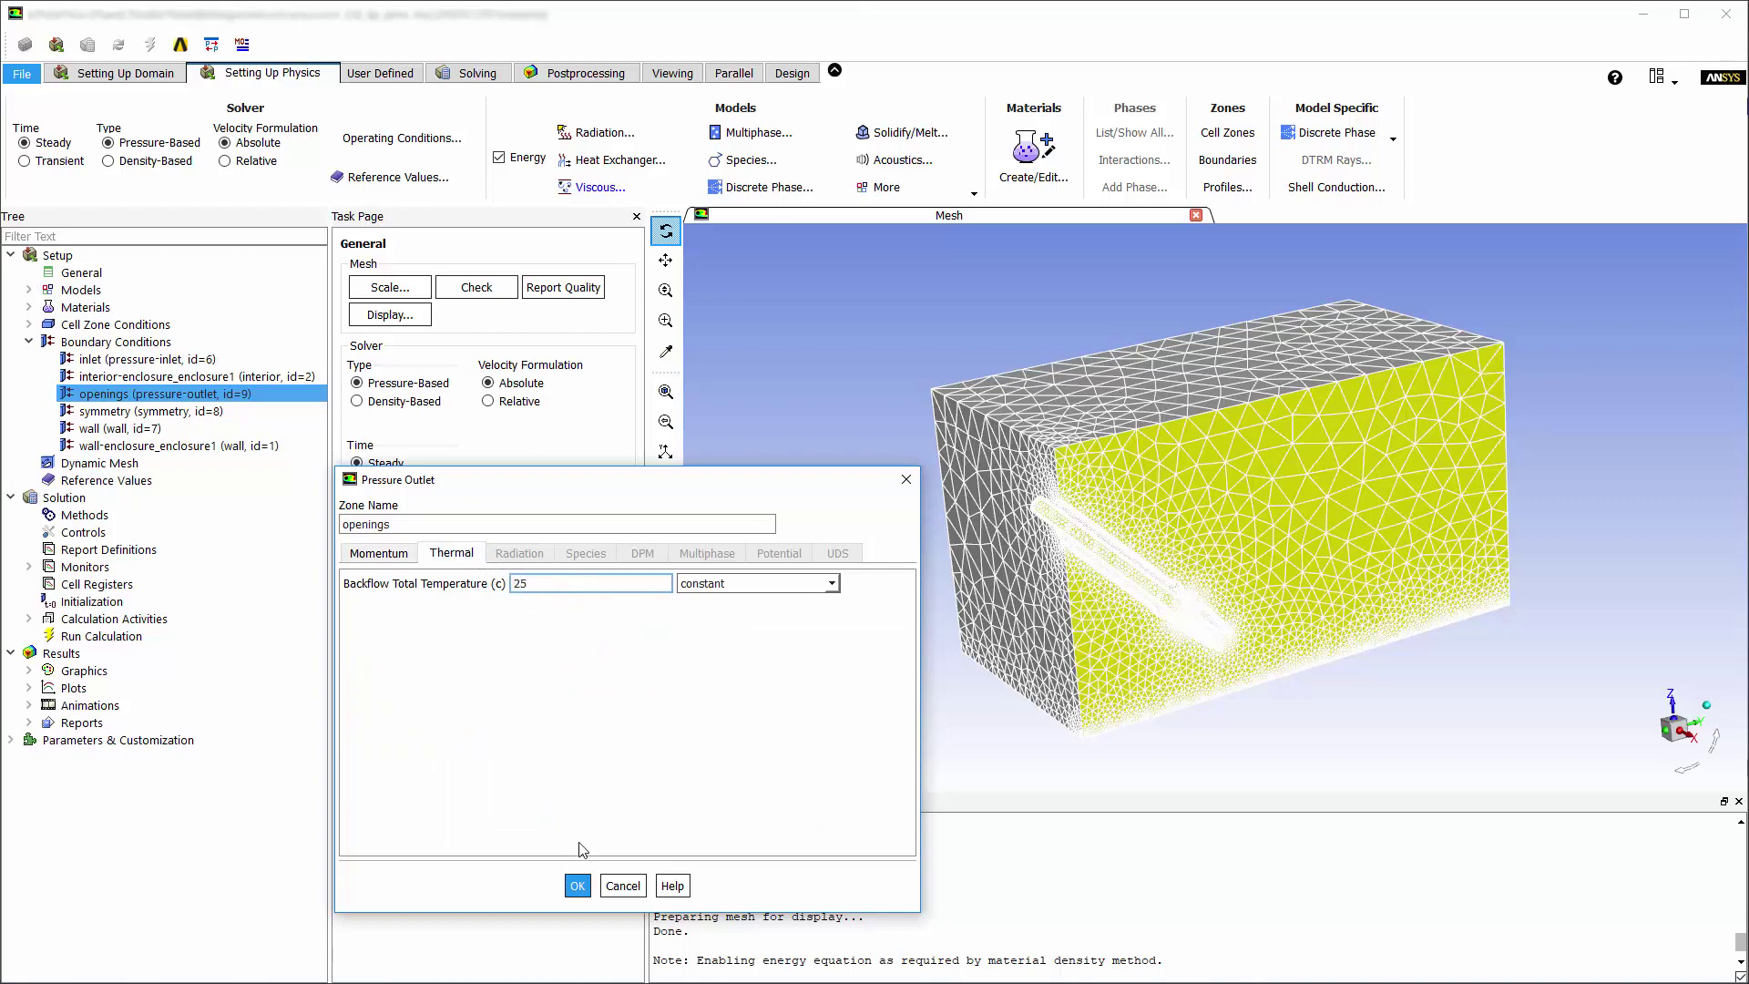
pyautogui.click(578, 885)
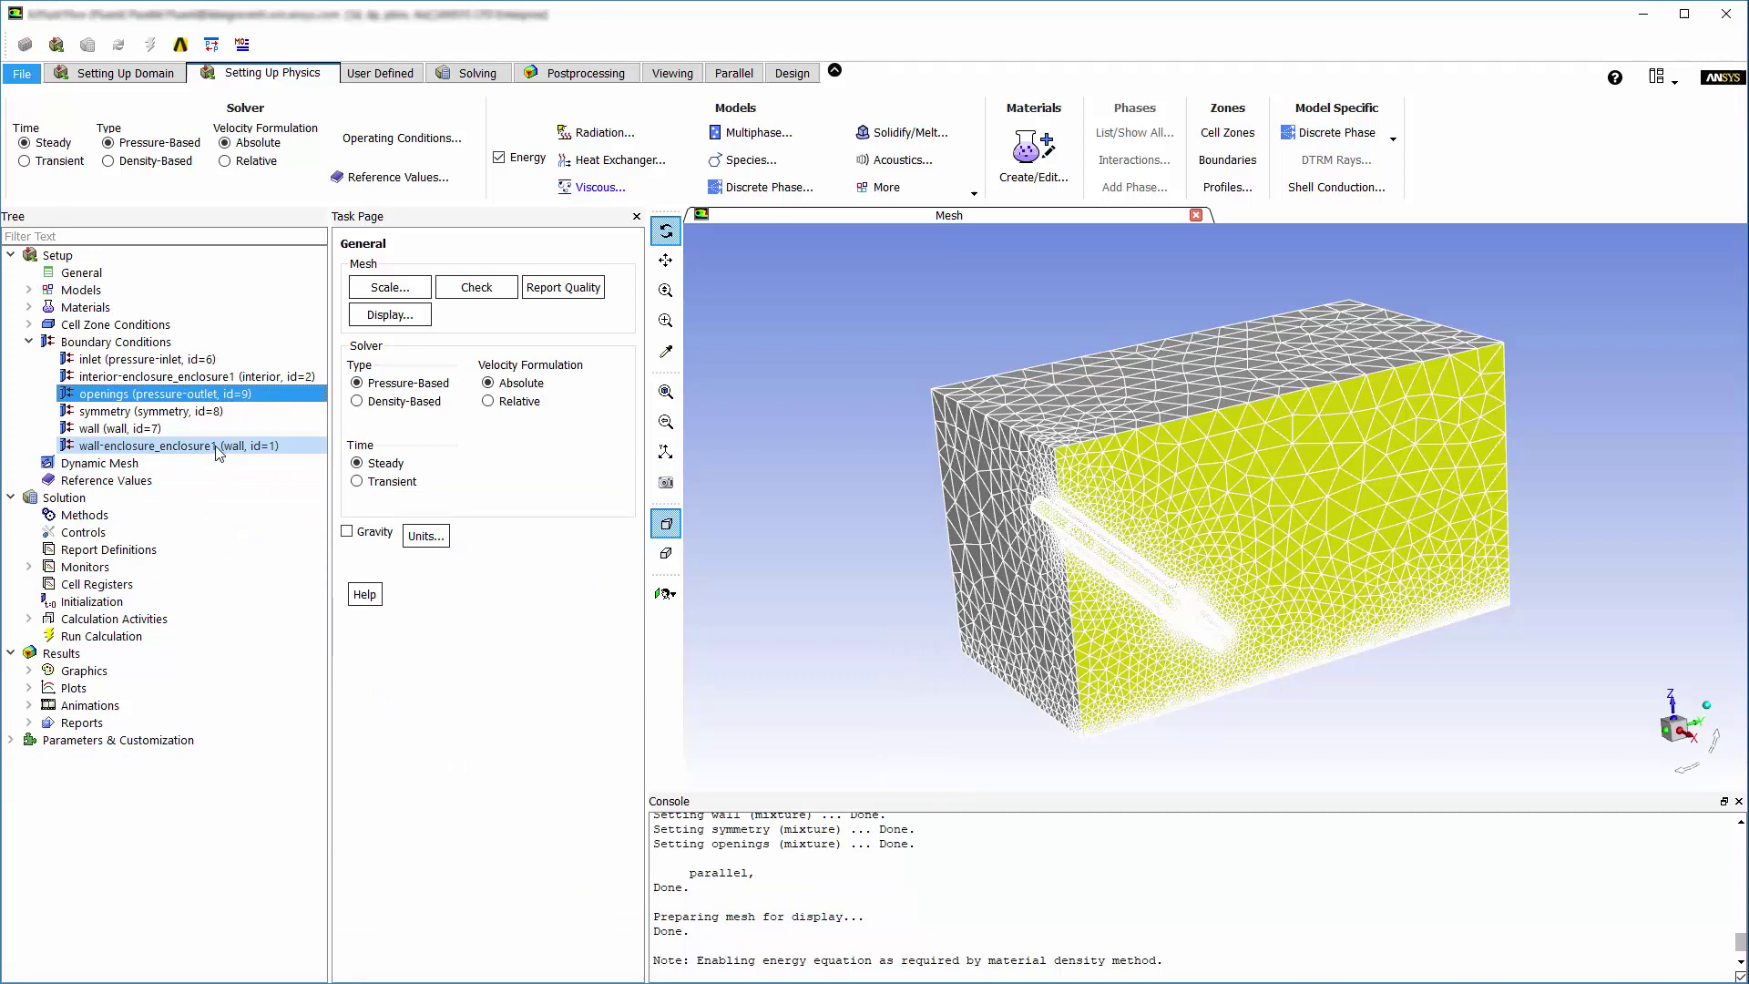
# - Display only the wall-enclosure_enclosure1 surface to confirm it is the nozzle
pyautogui.click(390, 314)
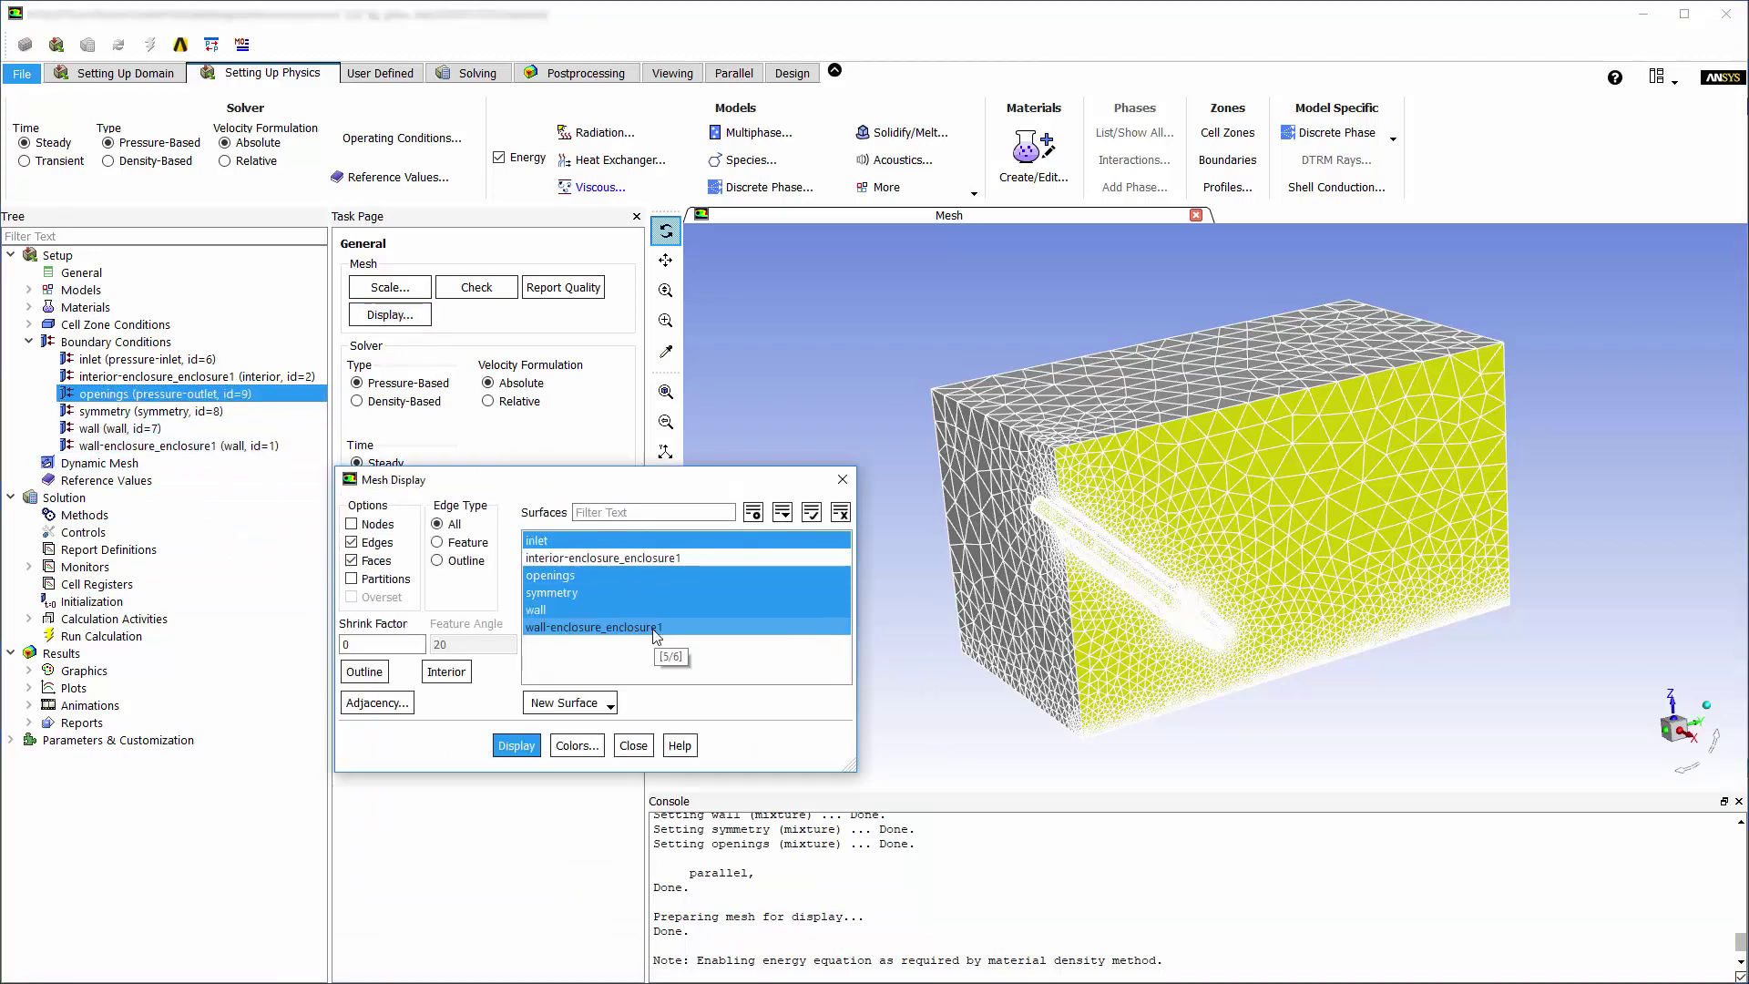
pyautogui.click(840, 512)
pyautogui.moveTo(748, 480); pyautogui.dragTo(636, 462)
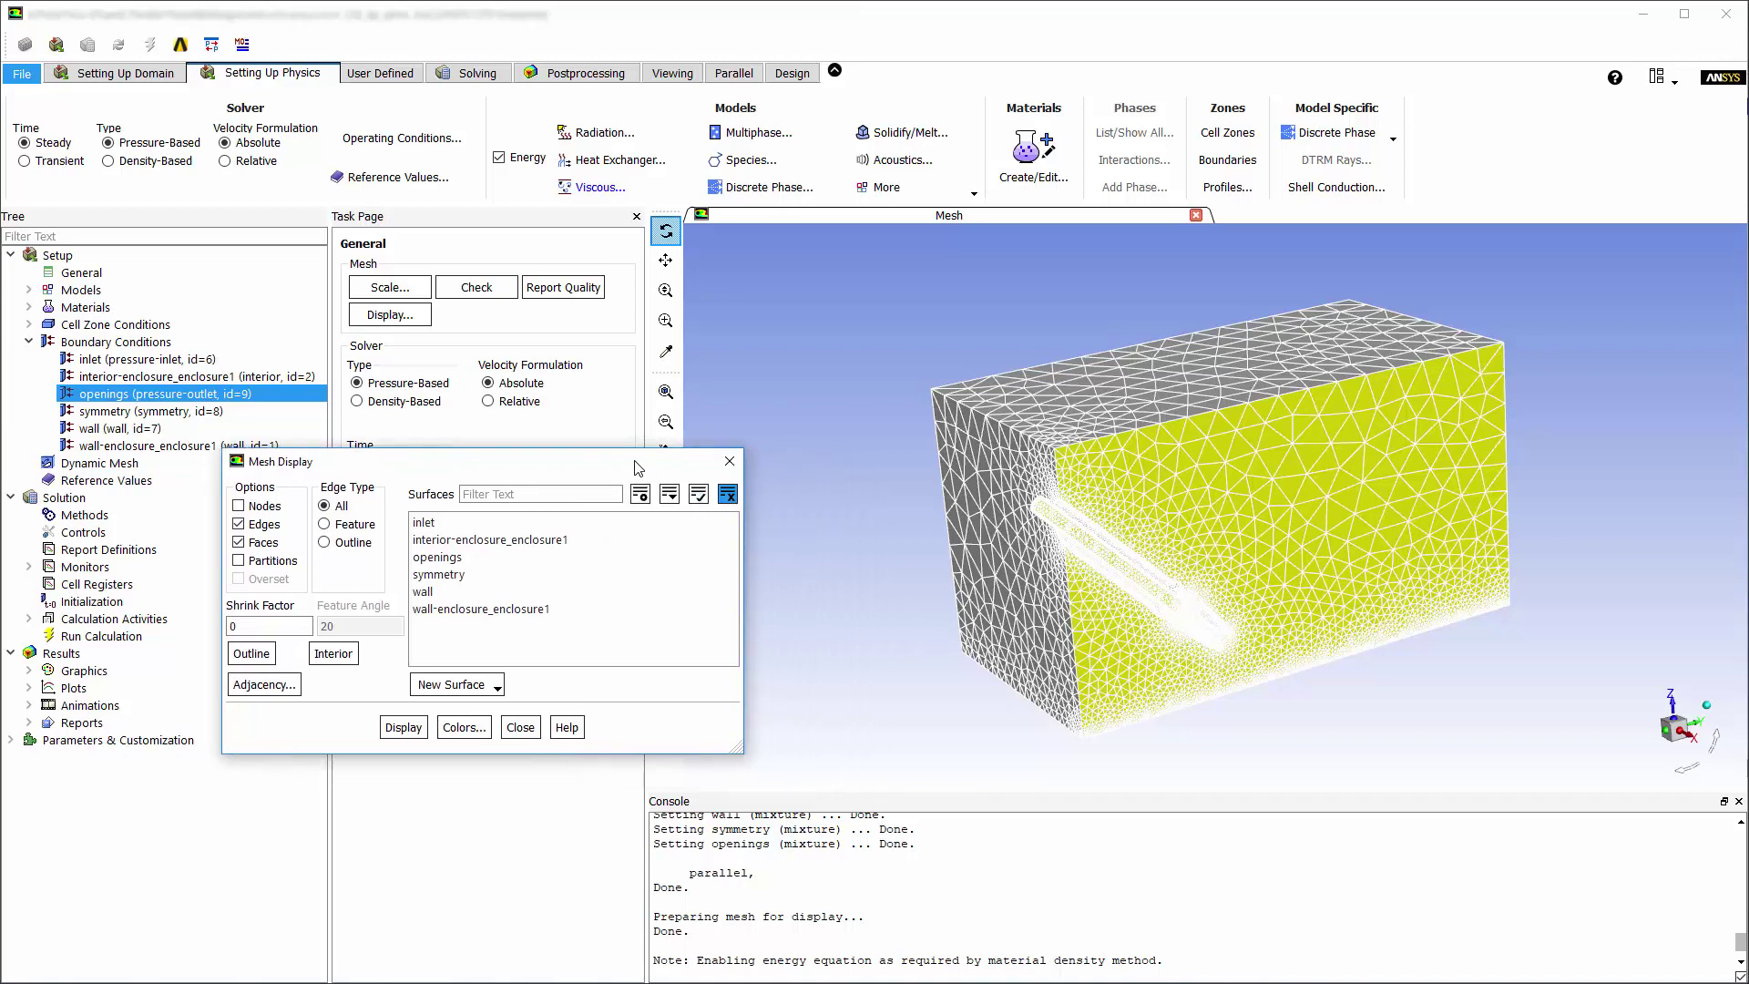
pyautogui.click(483, 608)
pyautogui.click(418, 728)
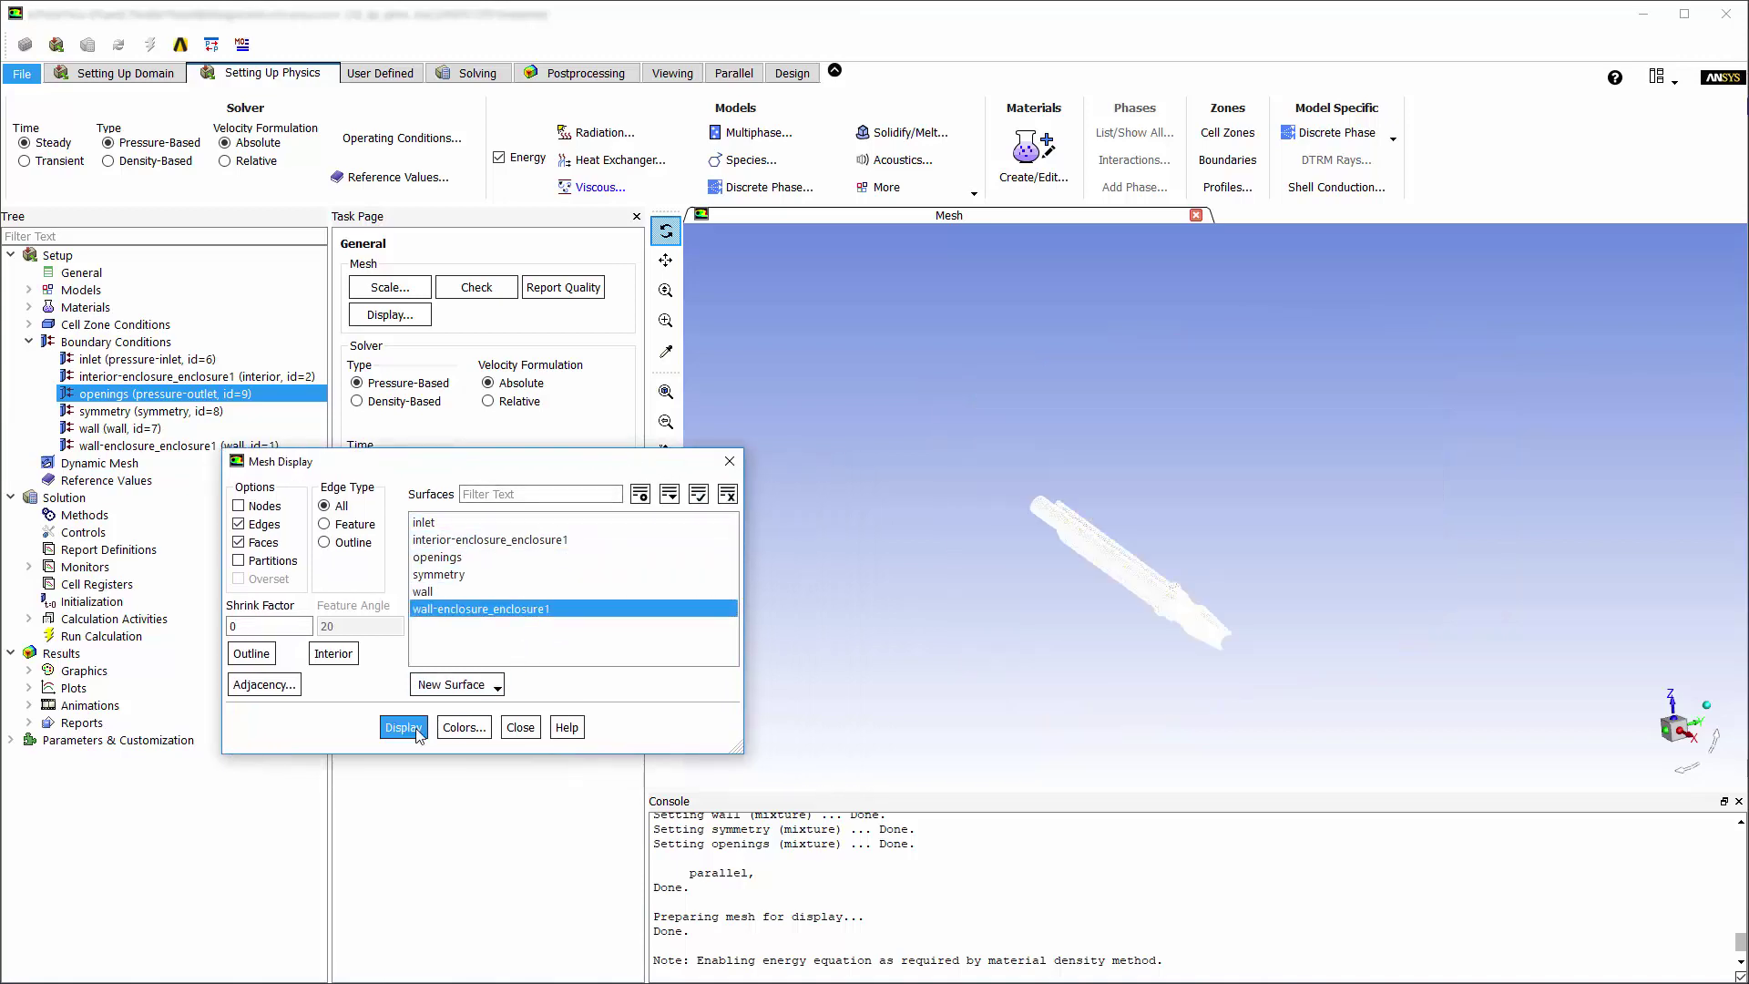
pyautogui.scroll(3, 1080, 624)
pyautogui.moveTo(1075, 638); pyautogui.dragTo(989, 703)
pyautogui.click(520, 727)
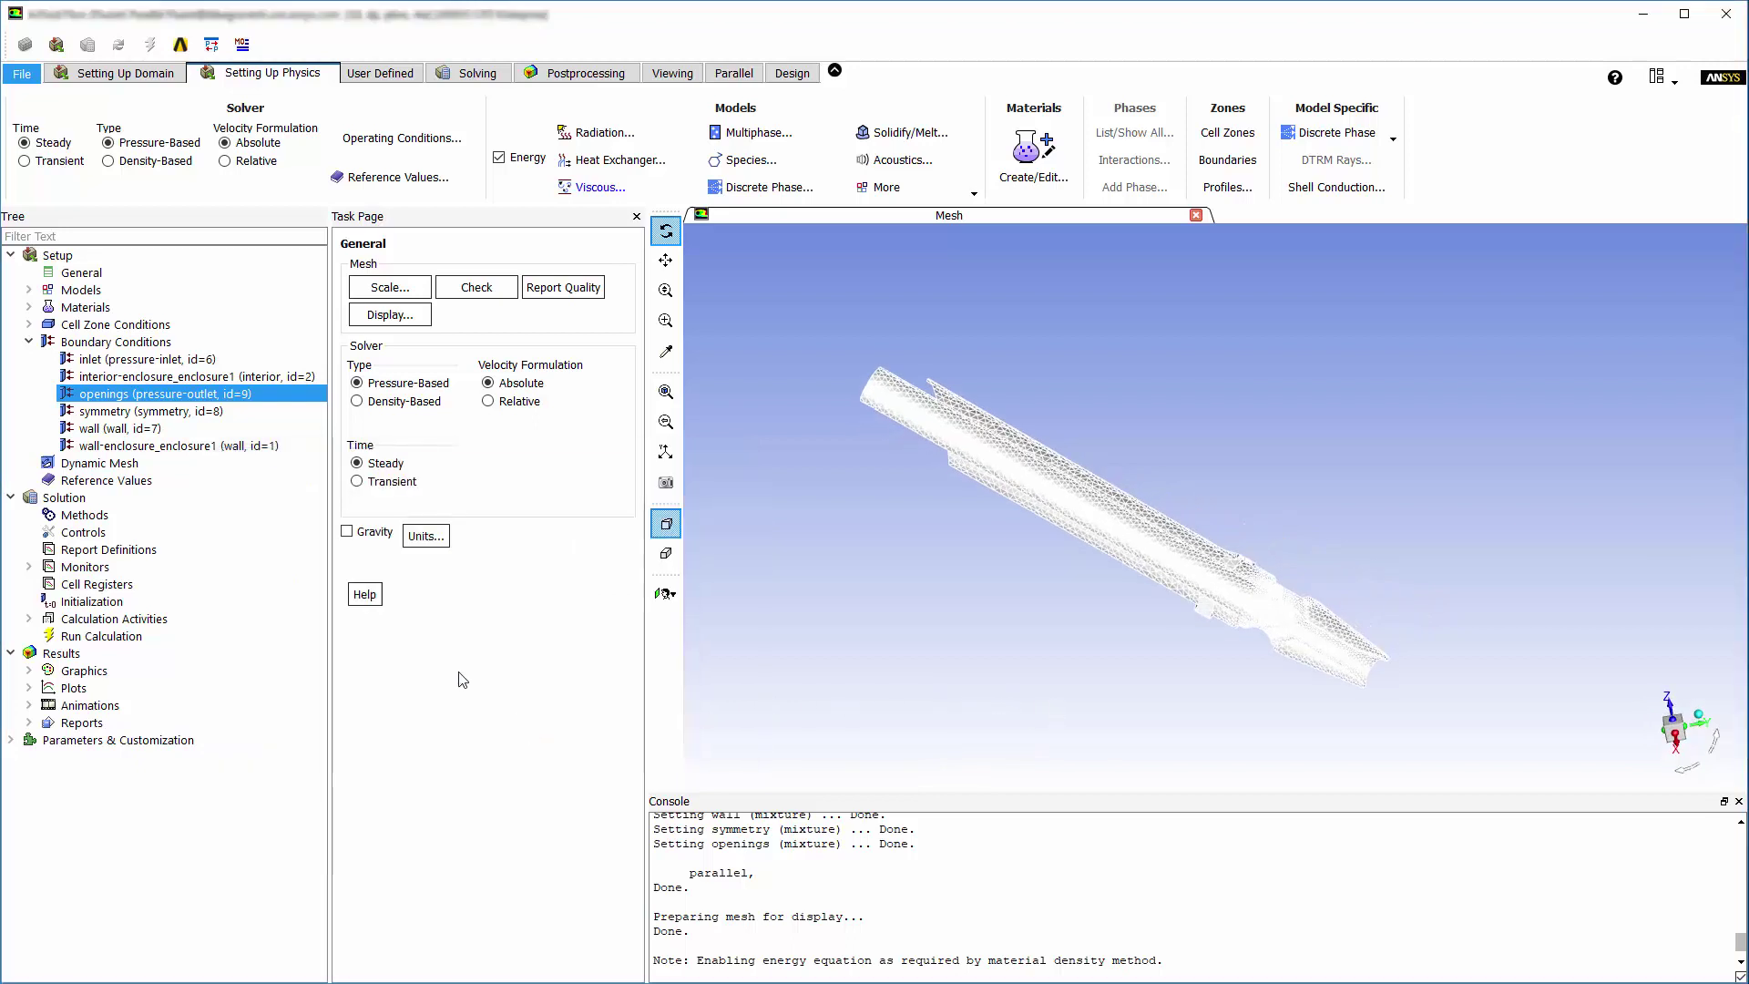
# - Rename the wall-enclosure_enclosure1 boundary zone to nozzle
pyautogui.rightClick(225, 450)
pyautogui.click(228, 461)
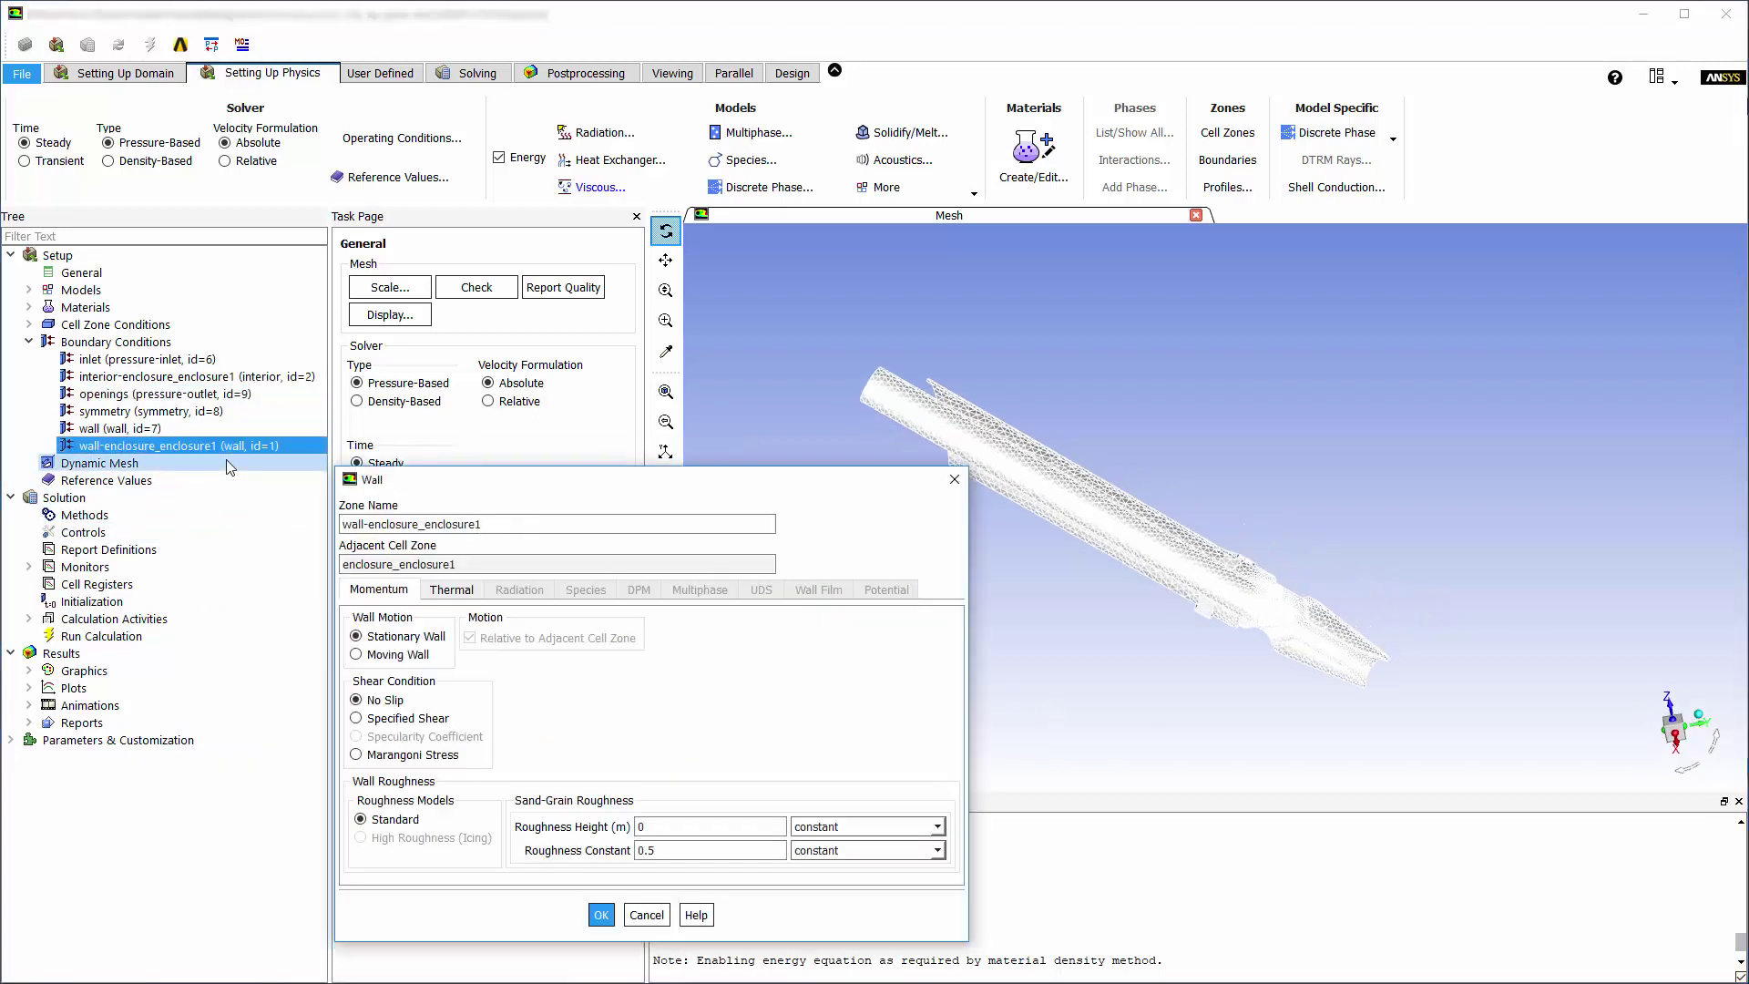
pyautogui.tripleClick(523, 526)
pyautogui.write('nozzle')
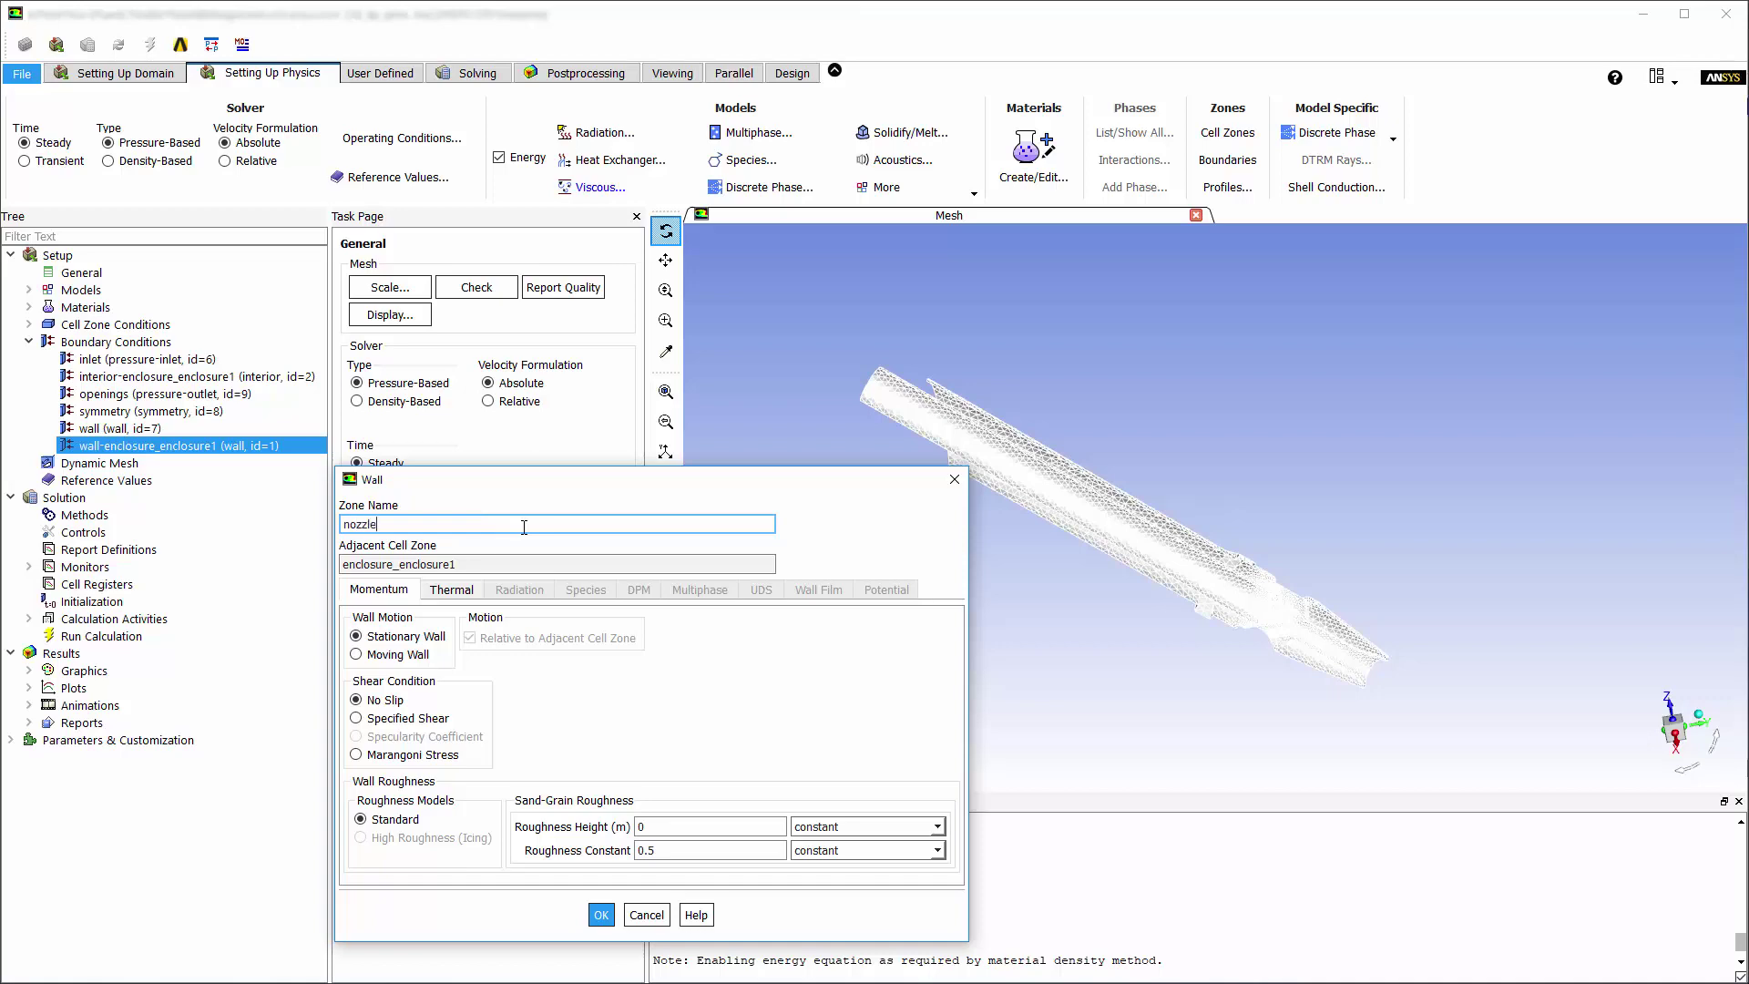
pyautogui.click(601, 915)
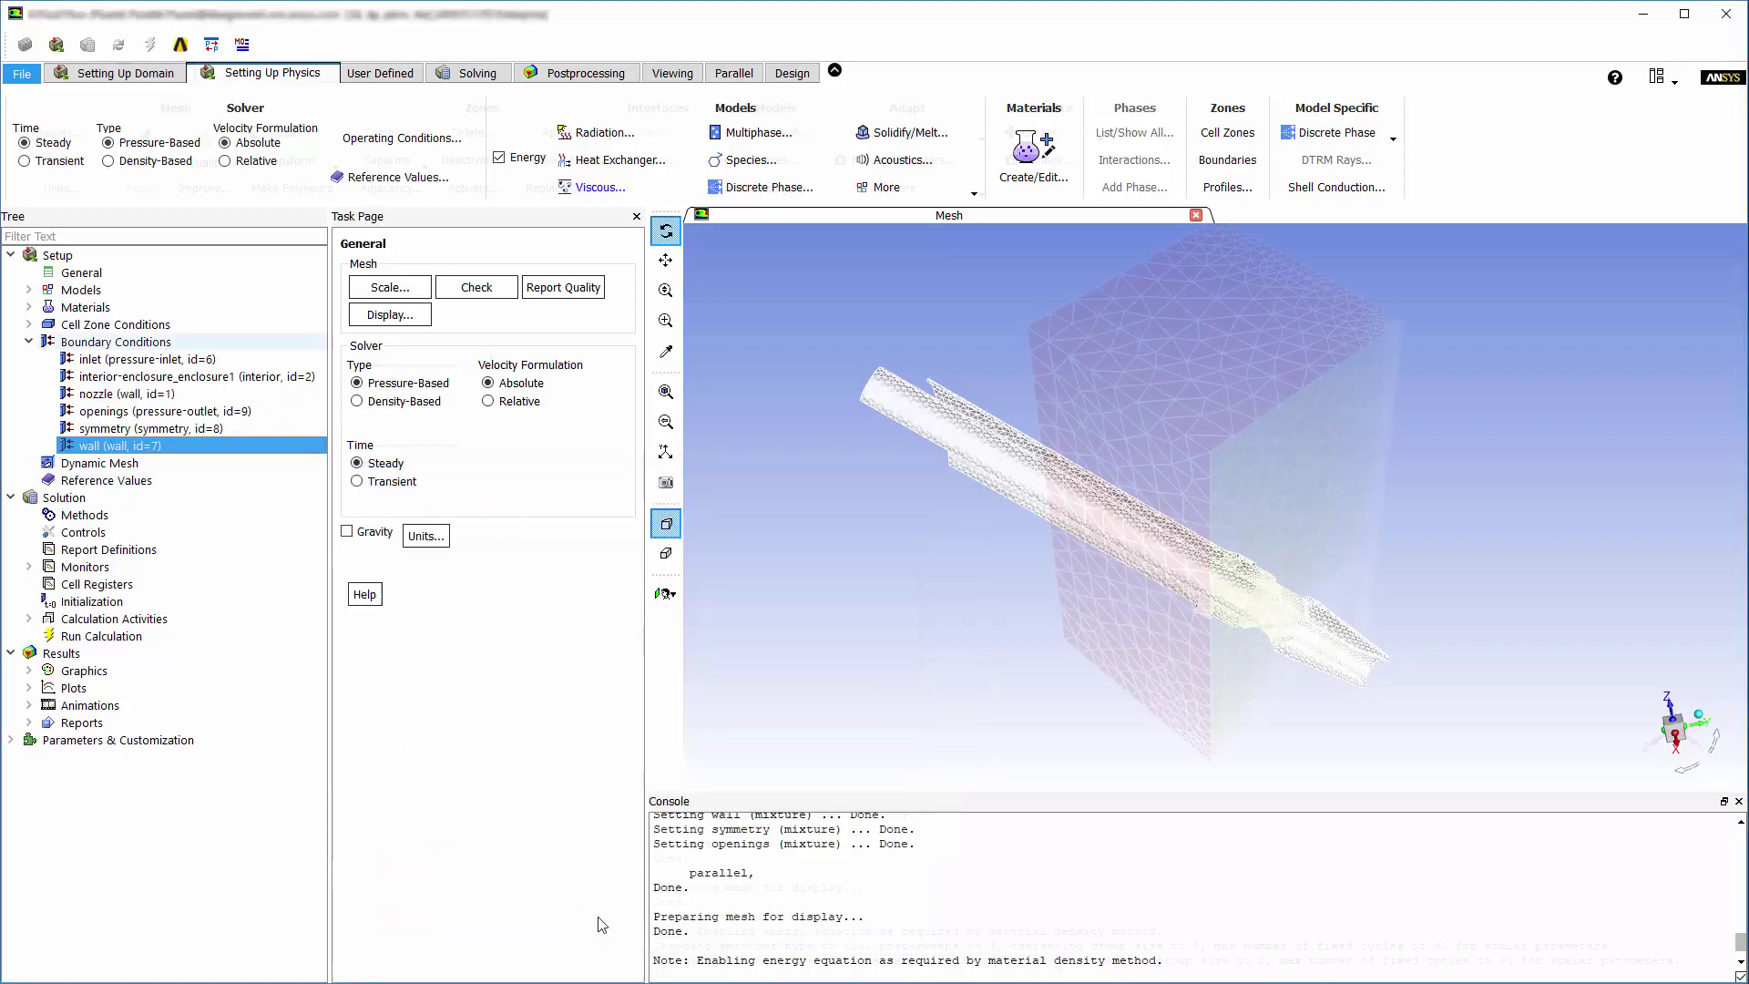
# - Set the pressure-velocity coupling scheme to Coupled with Pseudo Transient enabled
pyautogui.click(477, 73)
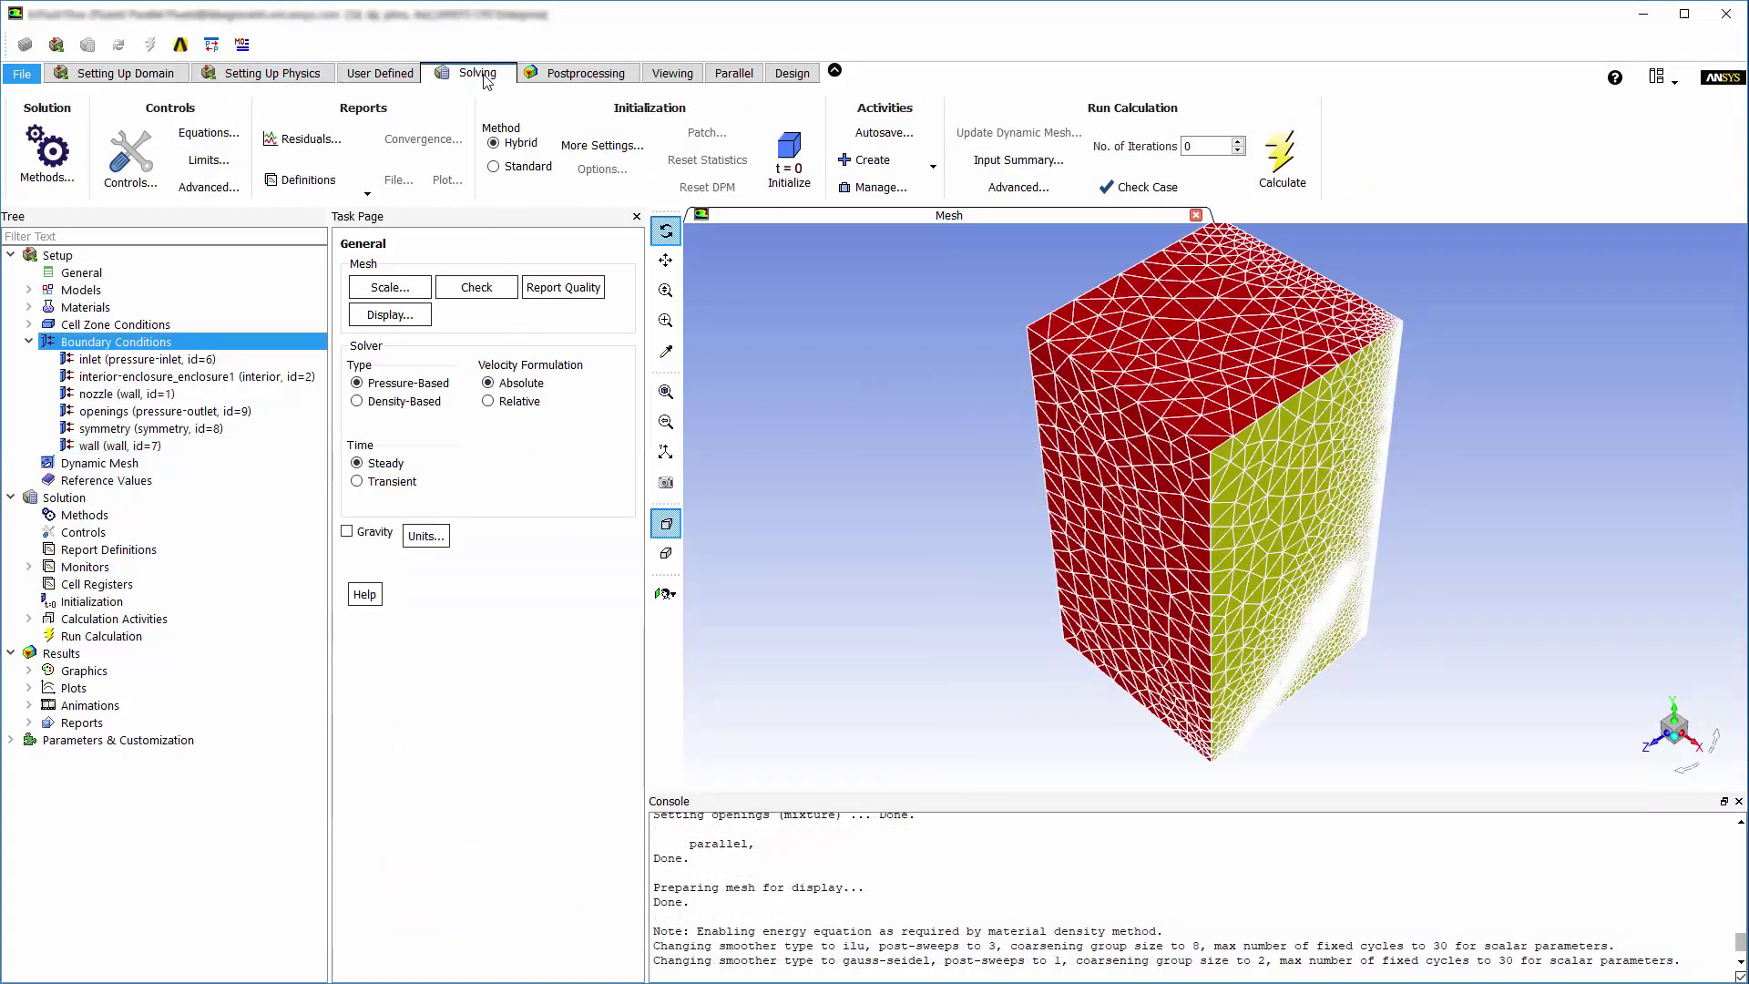
pyautogui.click(50, 153)
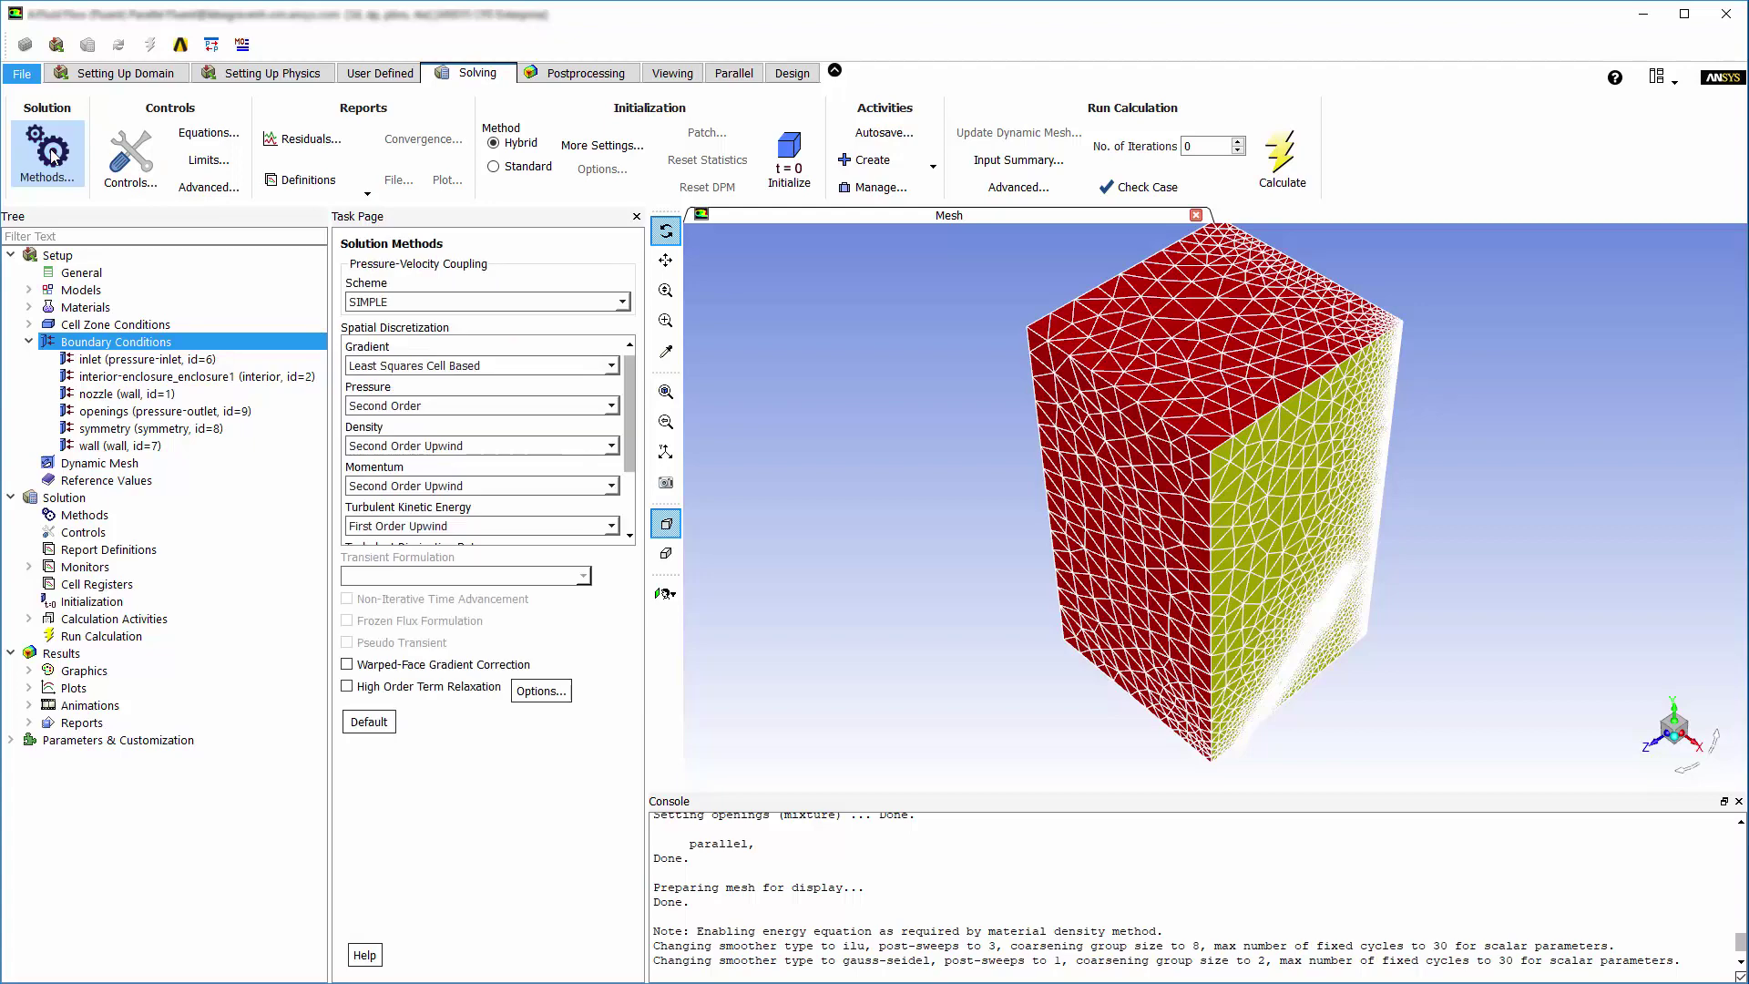
pyautogui.click(622, 303)
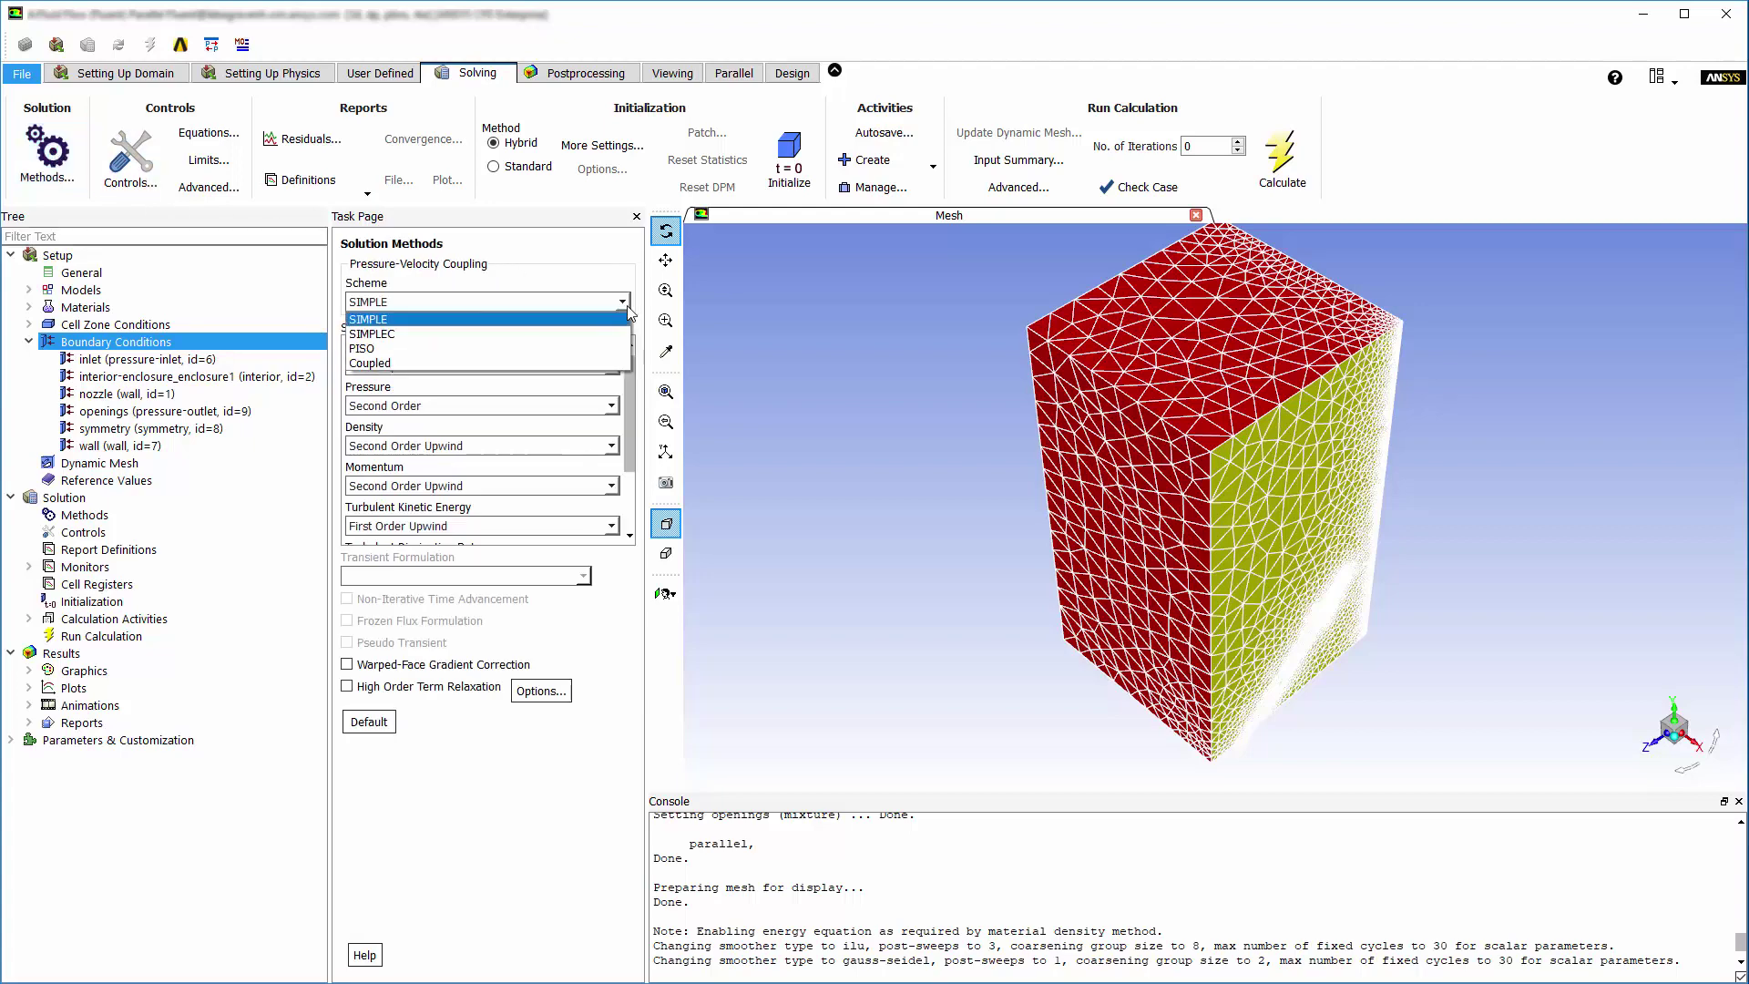
pyautogui.click(594, 366)
pyautogui.click(387, 642)
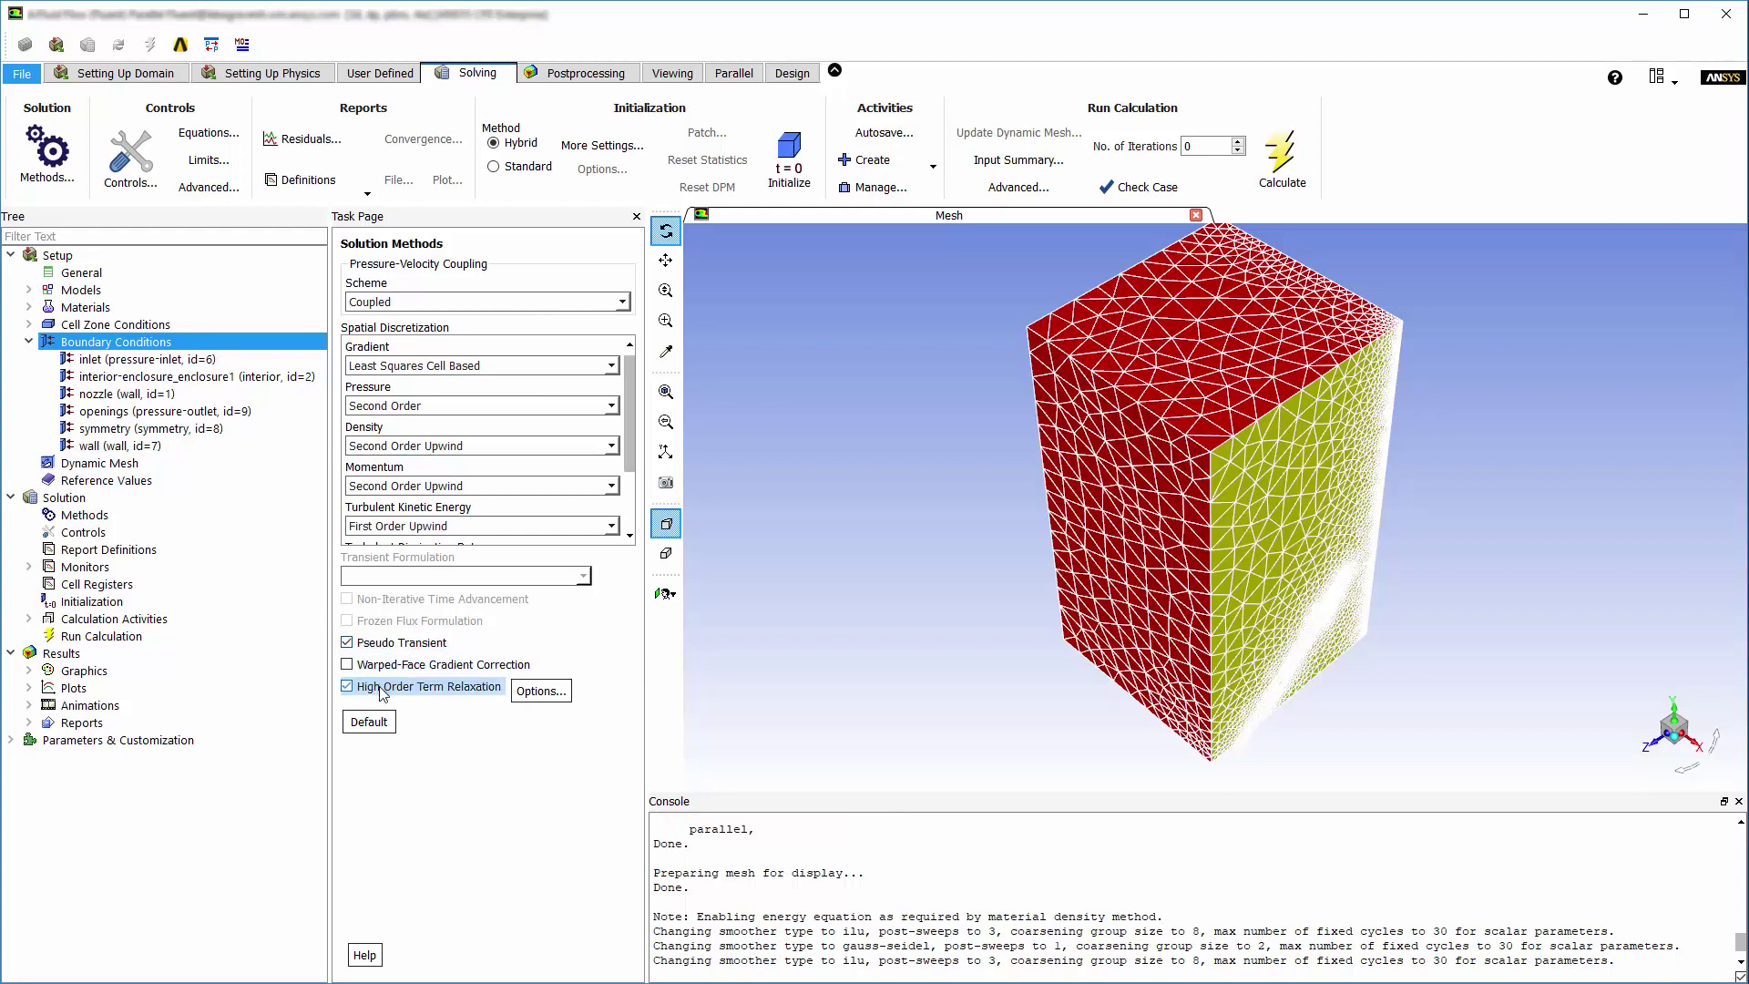
# - Set 400 iterations, initialize the flow field, and start the calculation
pyautogui.click(1202, 146)
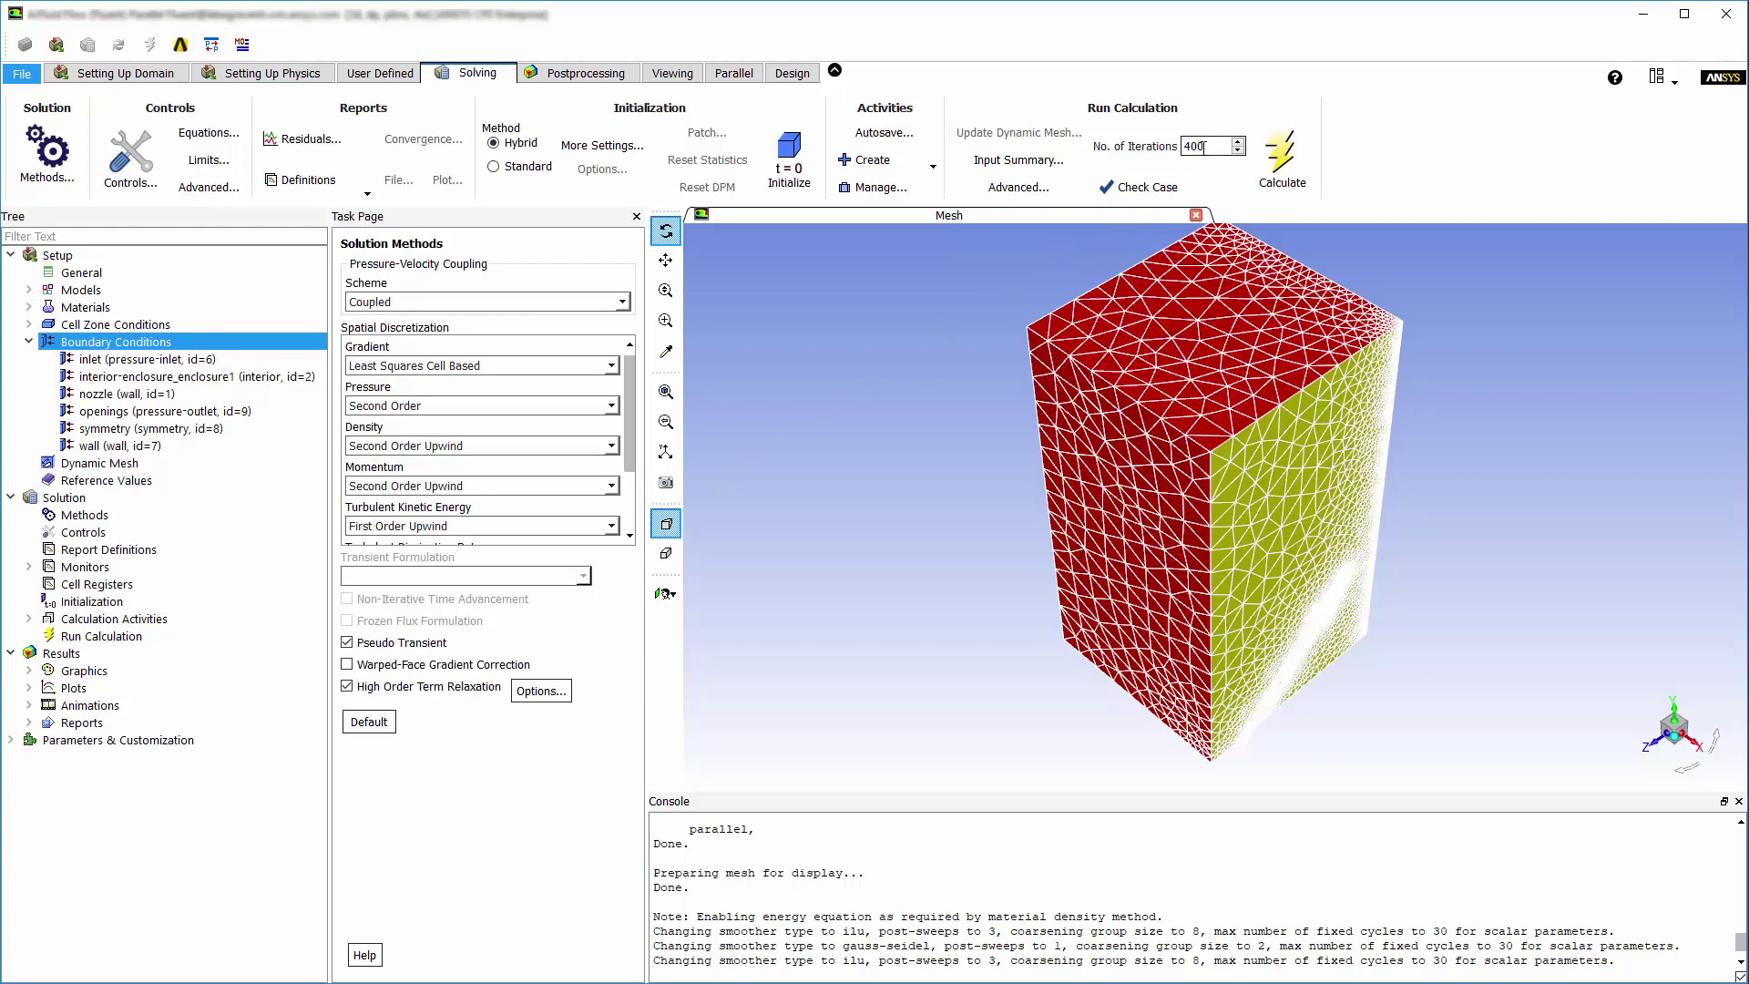
pyautogui.click(786, 169)
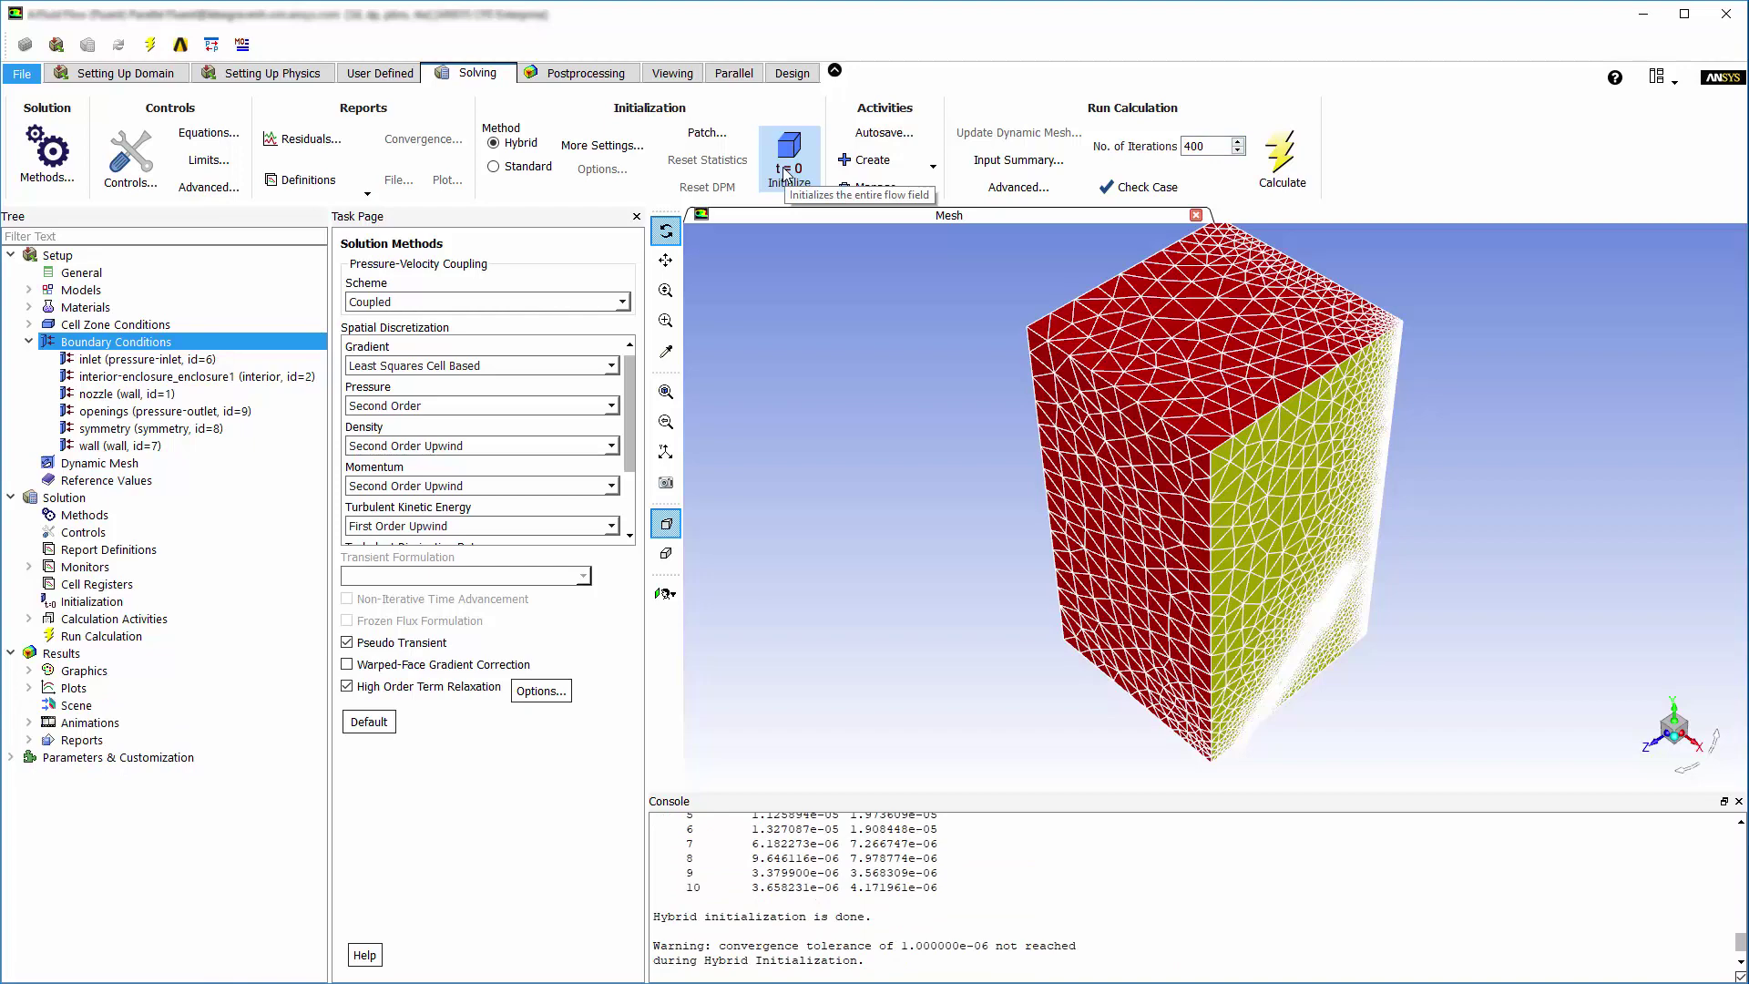
pyautogui.click(1275, 160)
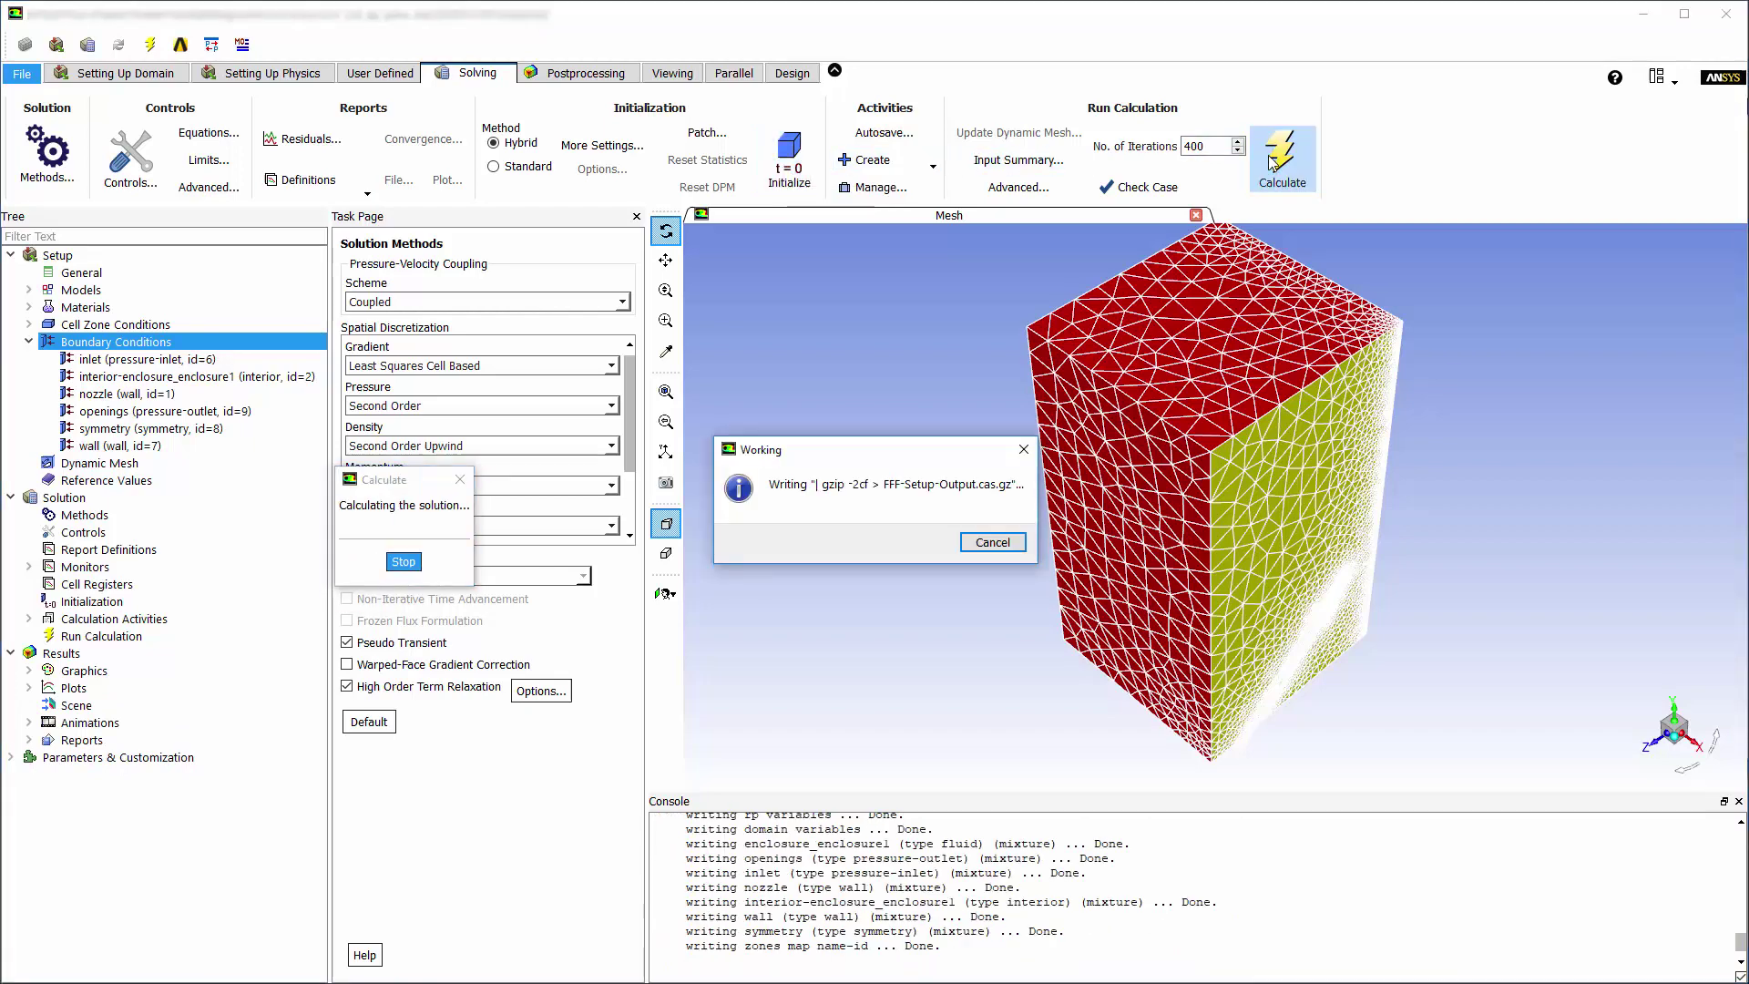